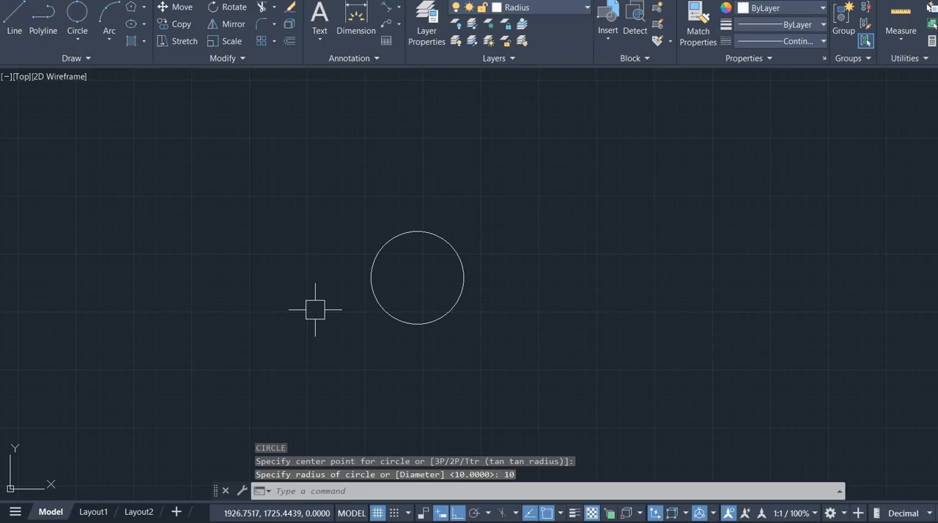
- Draw a six-sided polygon centred on the existing circle, inscribed in a circle of radius 19
key(alt+Tab)
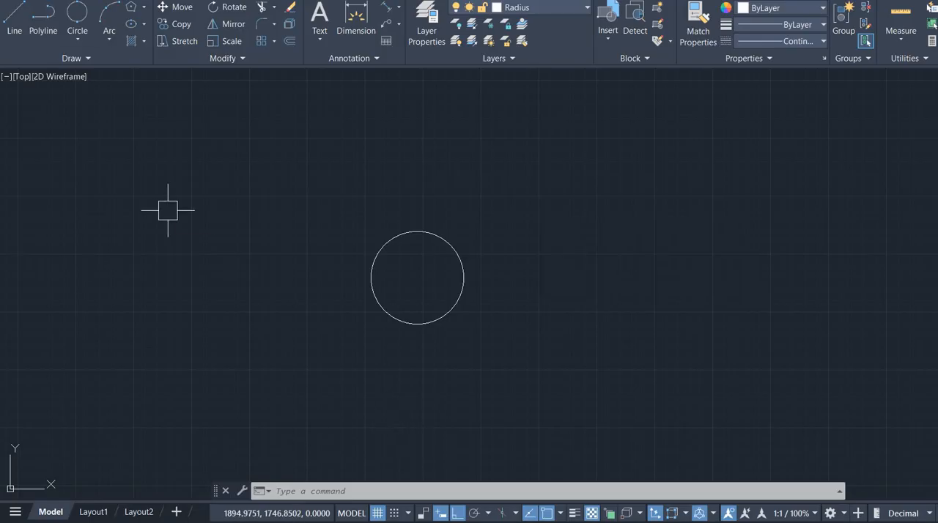
text(pol)
key(Return)
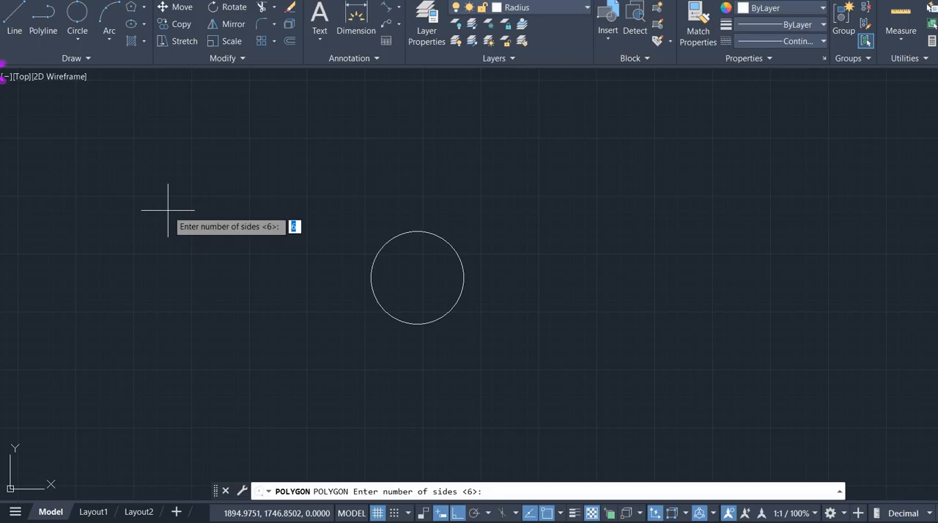
text(6)
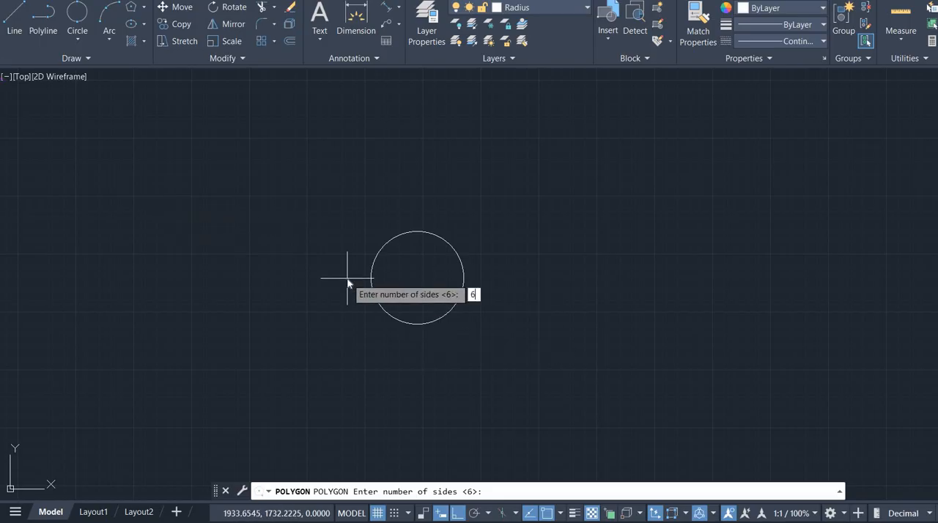
key(Return)
click(417, 278)
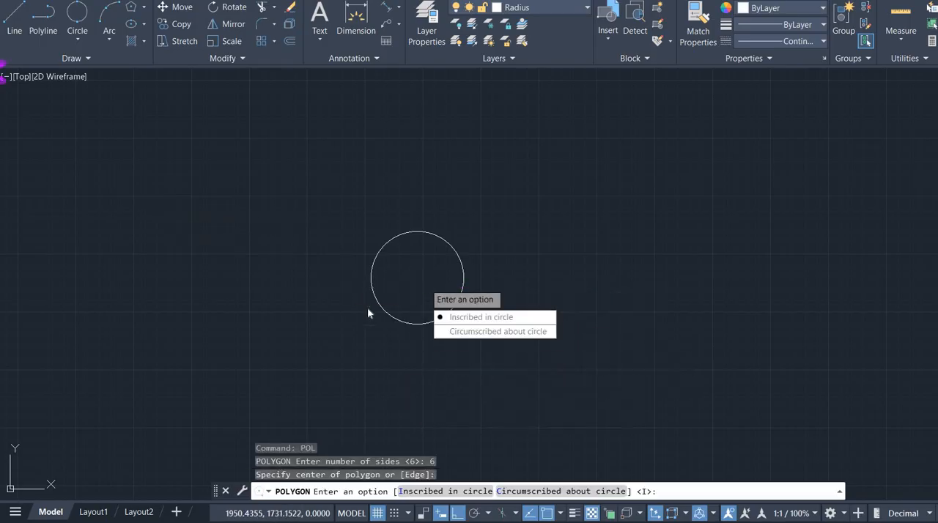
click(480, 317)
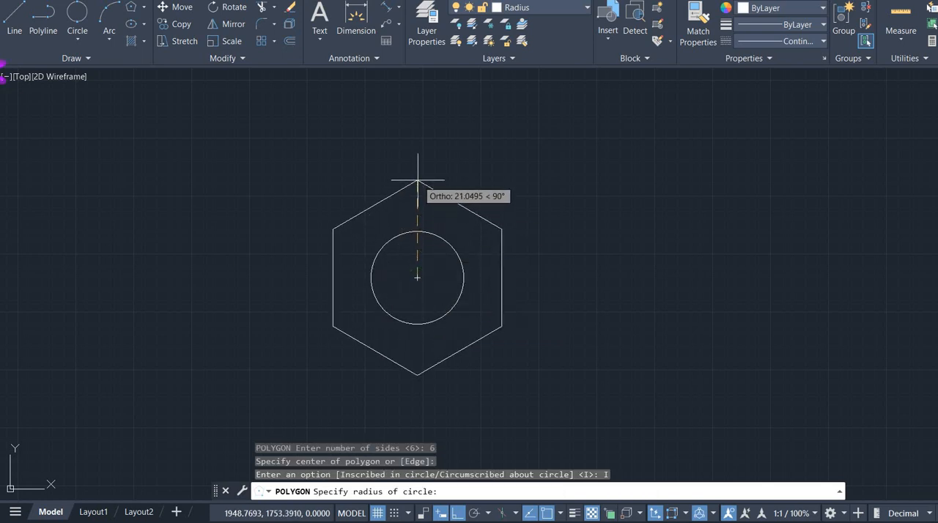
text(19)
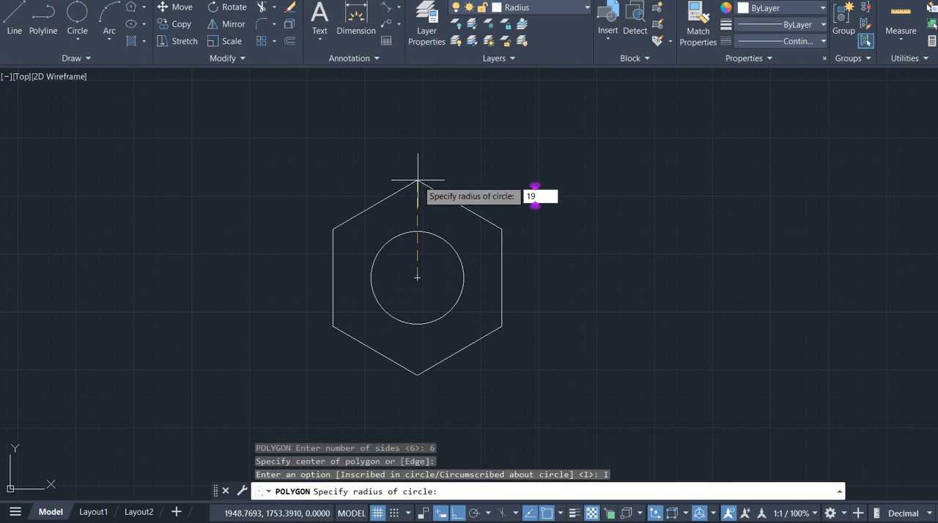
key(Return)
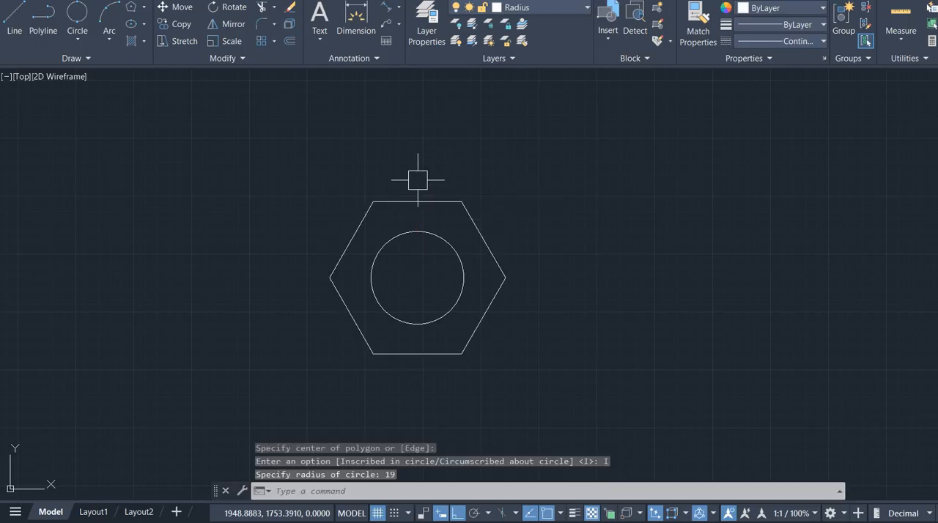
- Rotate the hexagon 270° about the circle's centre so that one vertex points straight up
click(474, 219)
click(230, 7)
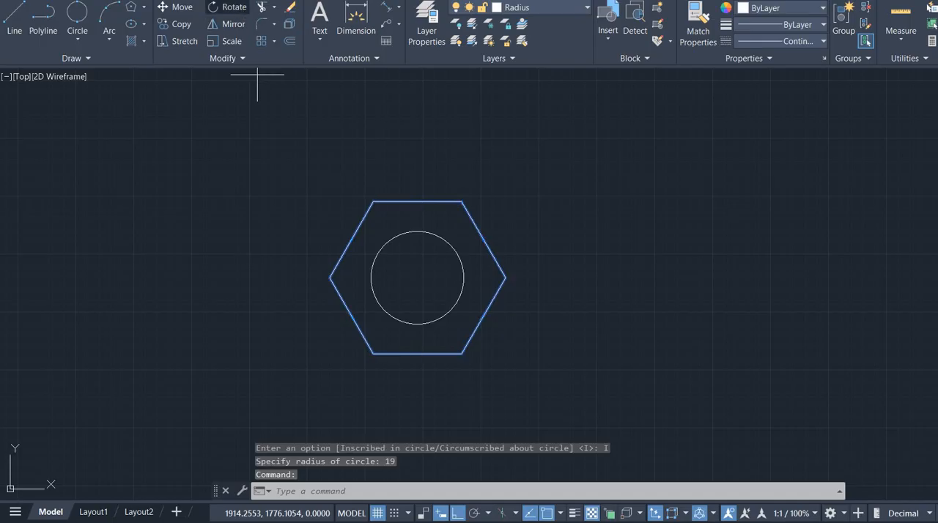
click(417, 277)
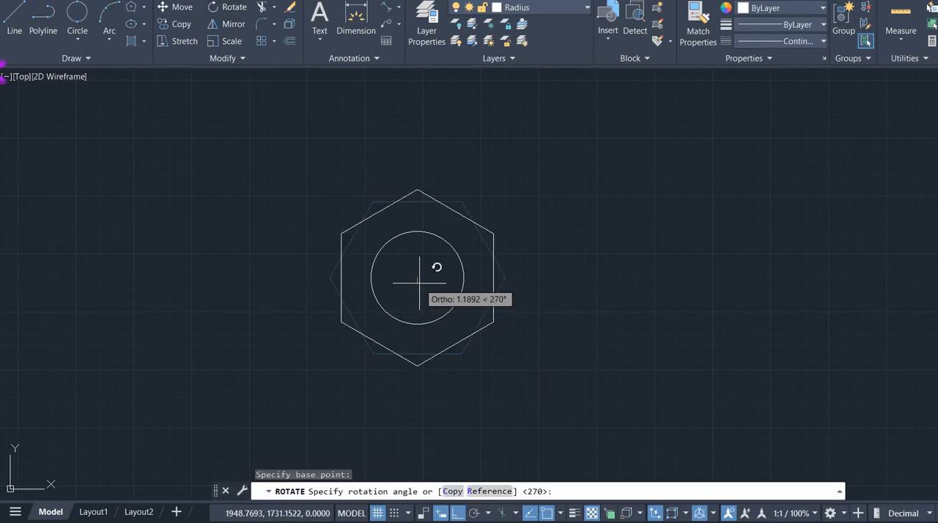
click(433, 354)
- Check the distance from the hexagon's top vertex to its centre with an aligned dimension, without placing it
click(386, 7)
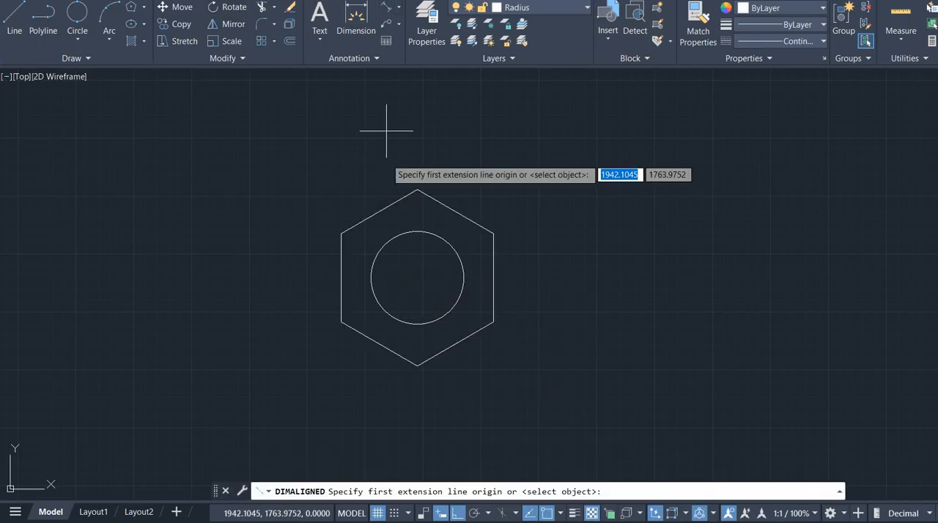
click(417, 190)
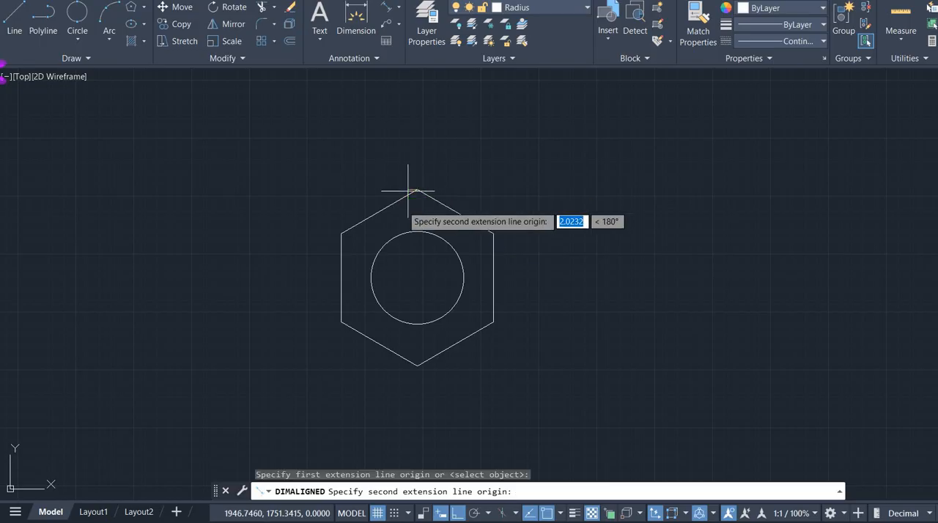
click(417, 277)
key(Escape)
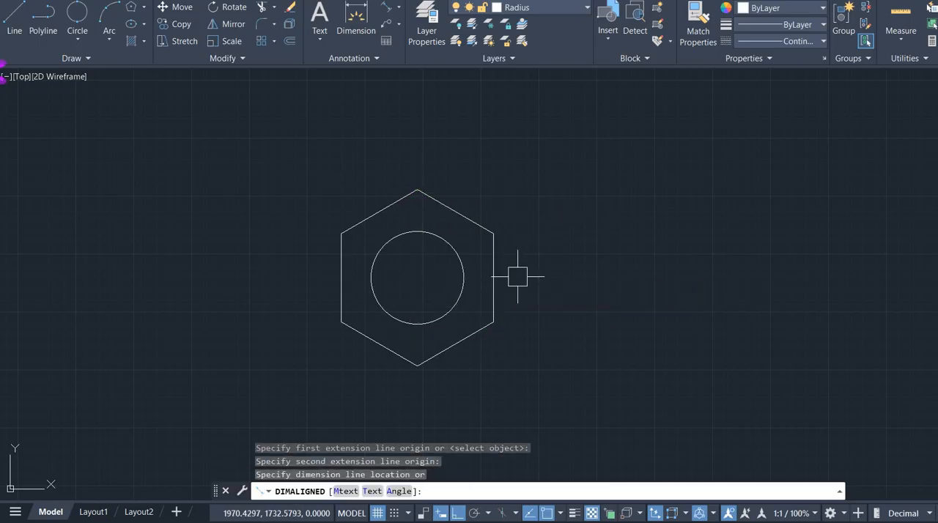
- Consult the reference drawing and draw a circle of radius 24 from the centre of the existing circle
key(alt+Tab)
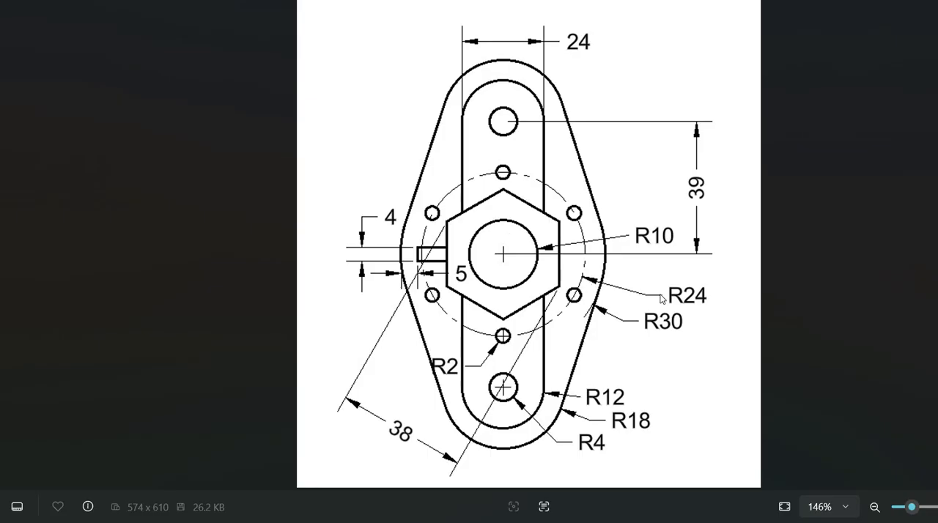
key(alt+Tab)
text(c)
key(Return)
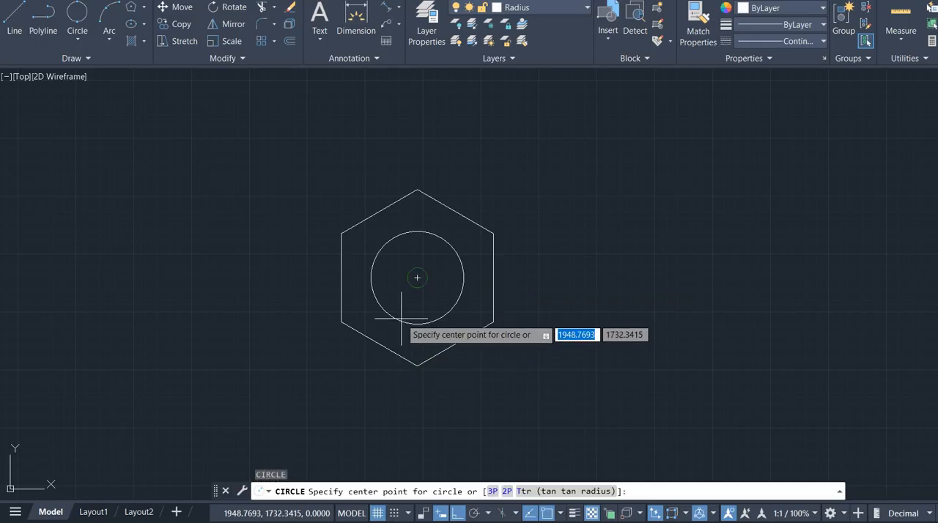
click(417, 278)
text(2)
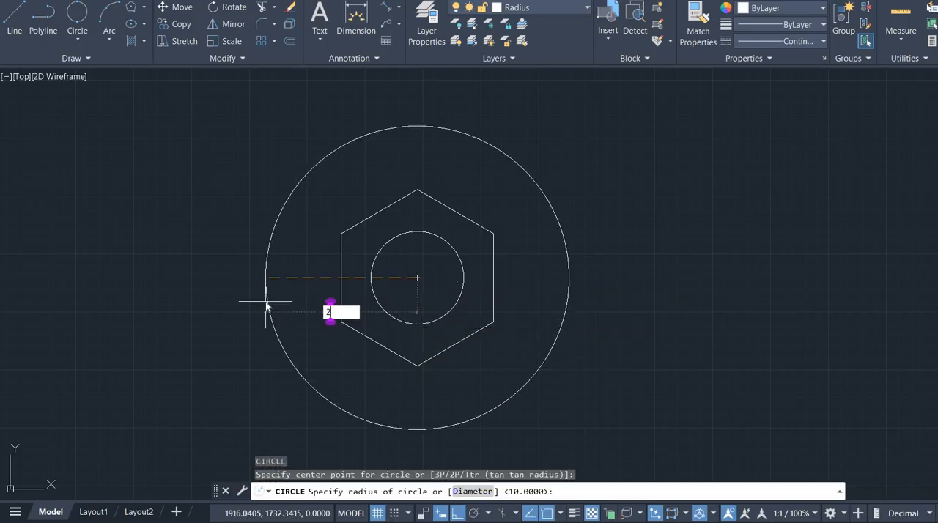
text(4)
key(Return)
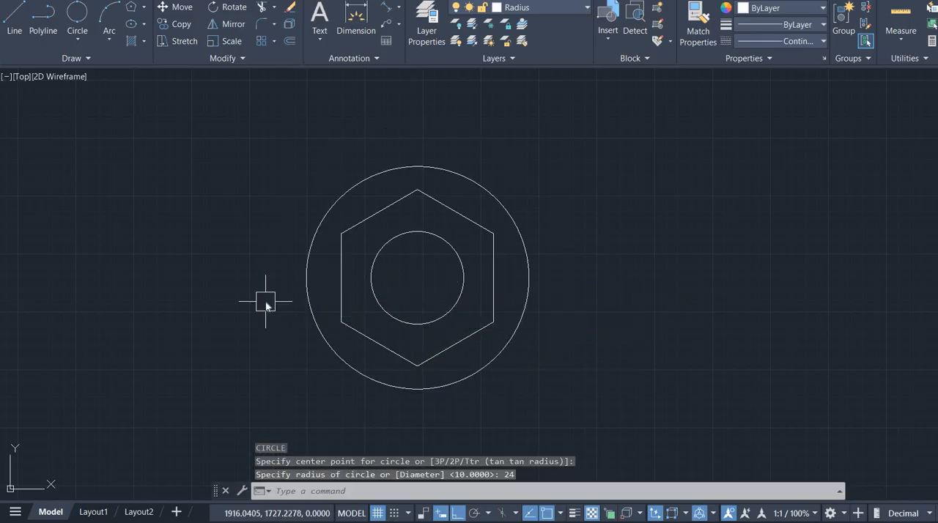
- Check the reference drawing and place a vertical construction line through the common centre of the circles
key(alt+Tab)
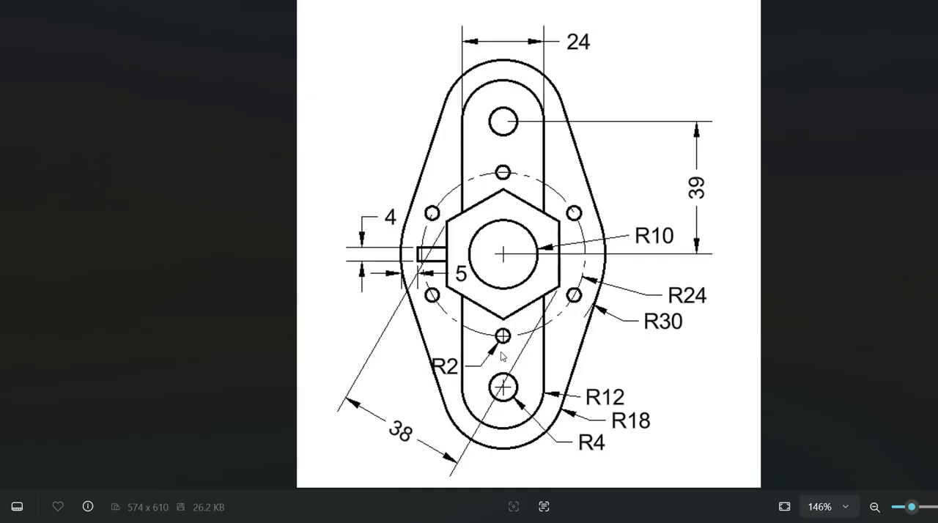
key(alt+Tab)
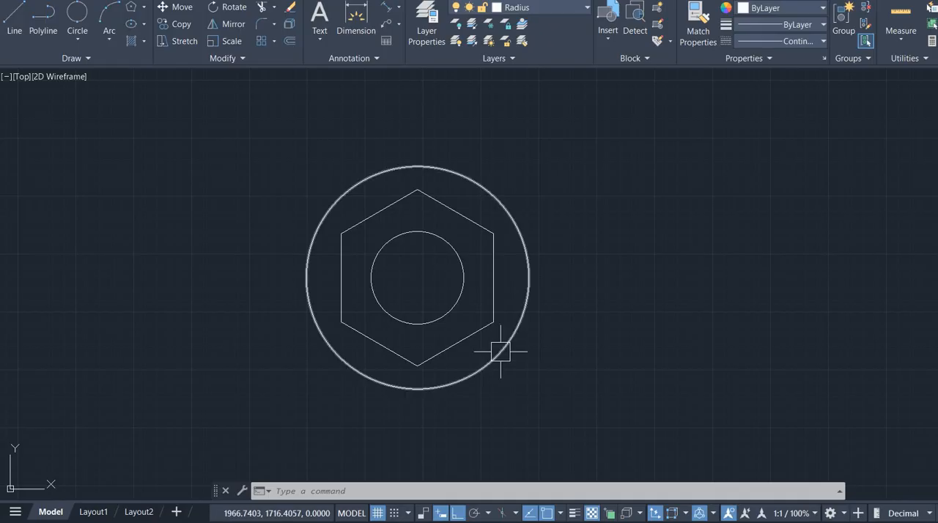
text(xl)
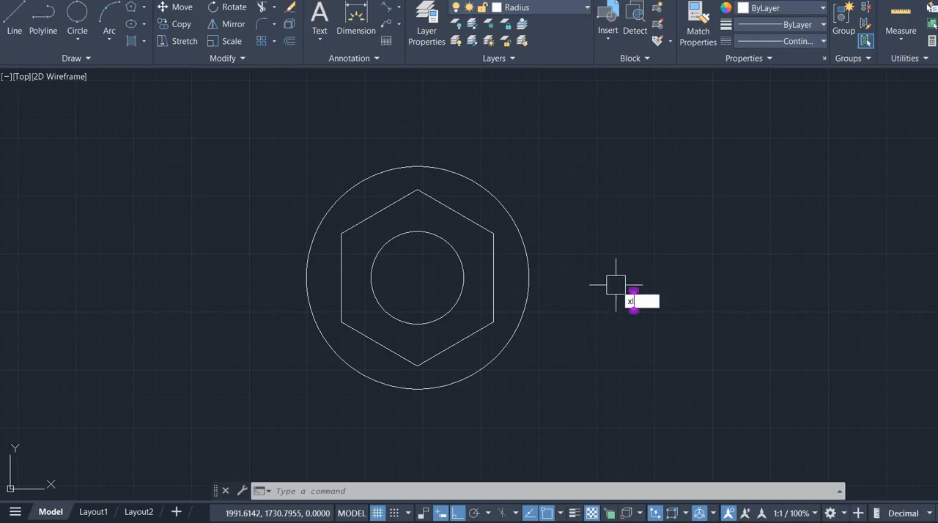
key(Return)
text(v)
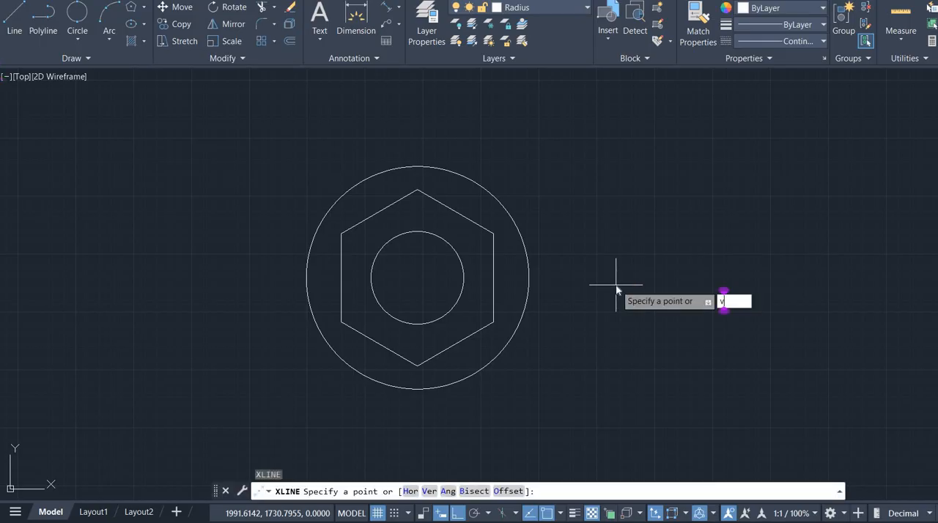
key(Return)
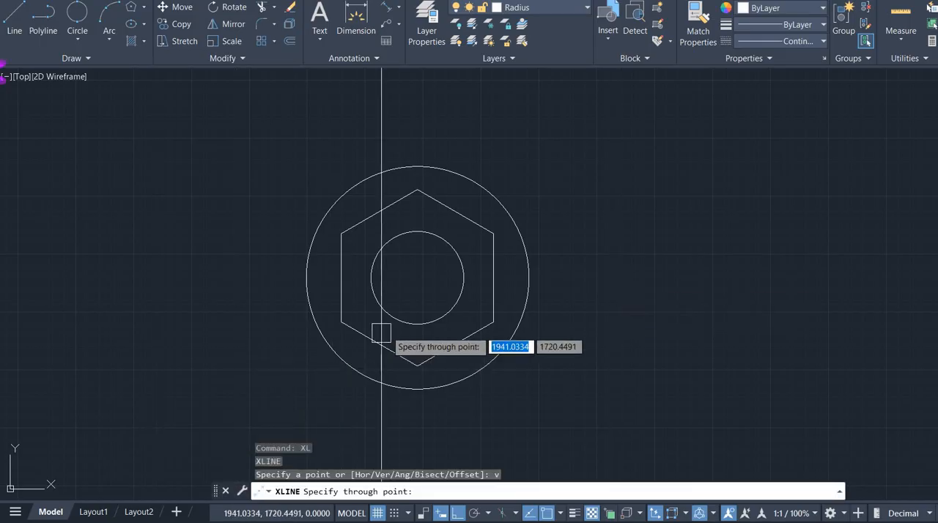
click(418, 278)
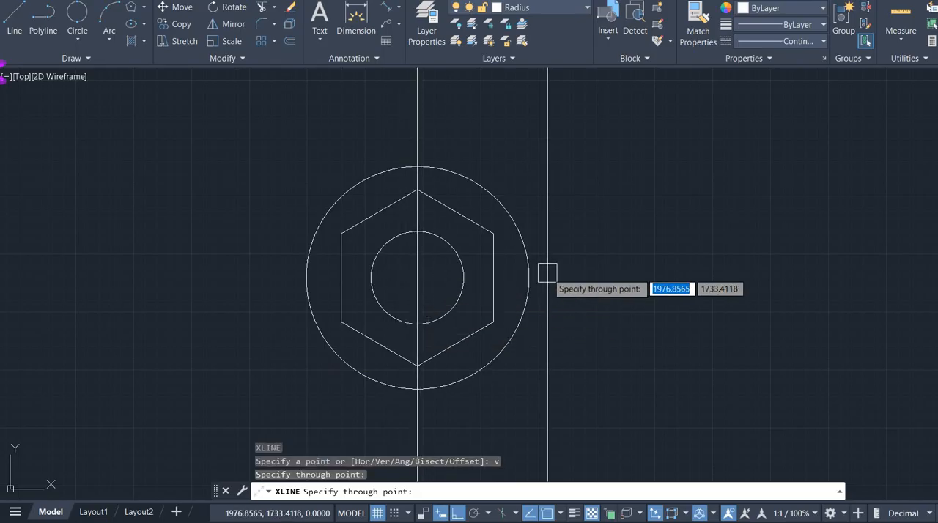
key(Escape)
- Draw a circle of radius 2 where the vertical construction line crosses the bottom of the radius 24 circle
middle_drag(486, 348, 476, 245)
scroll(423, 301, up, 2)
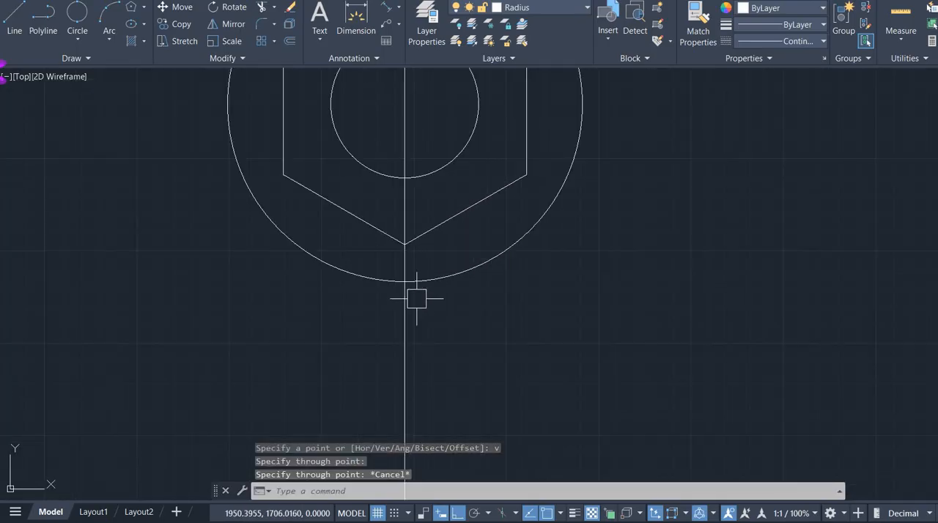
text(c)
key(Return)
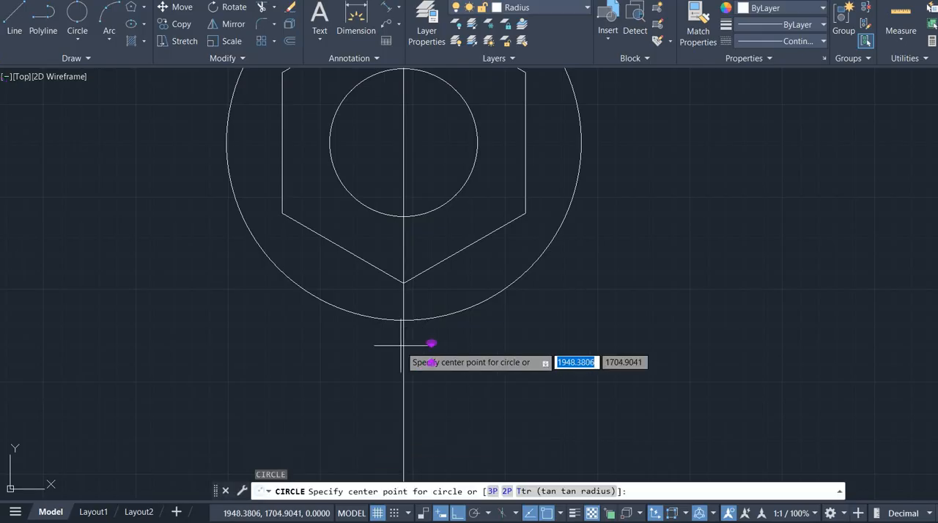
click(404, 320)
key(alt+Tab)
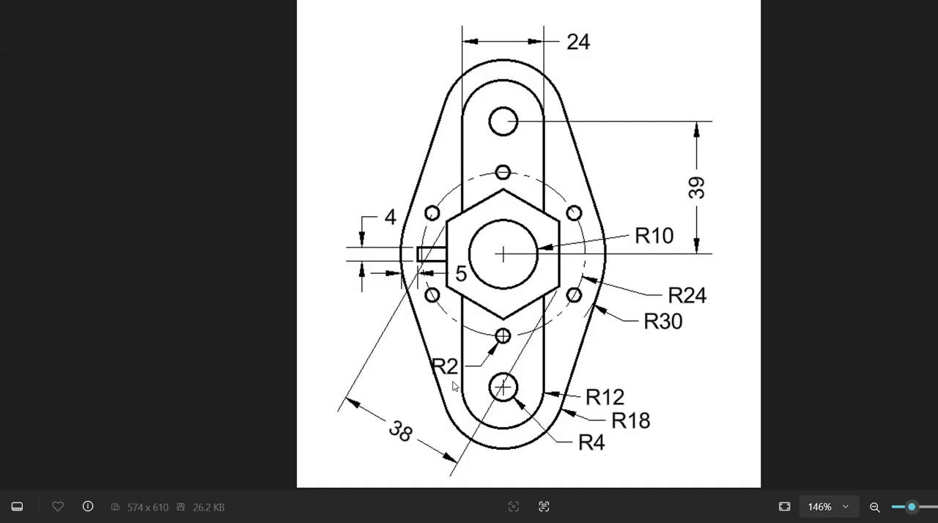
key(alt+Tab)
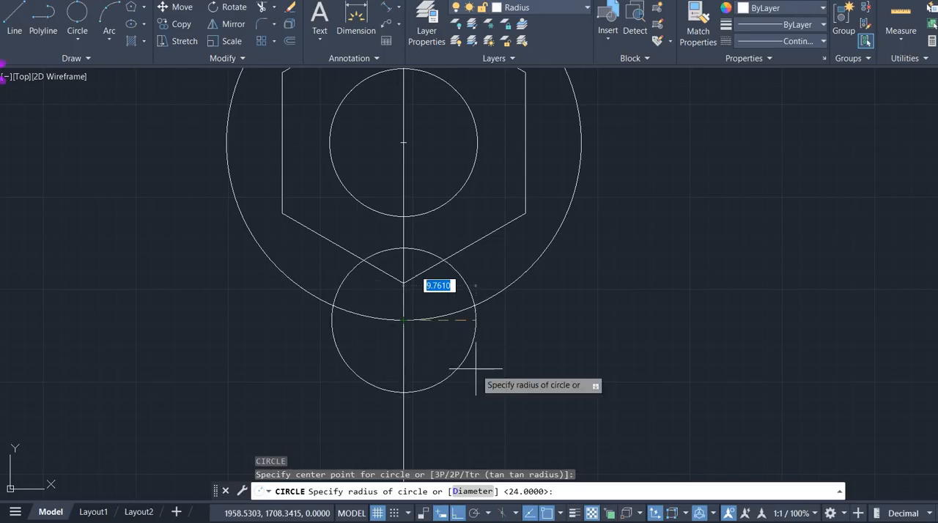
text(2)
key(Return)
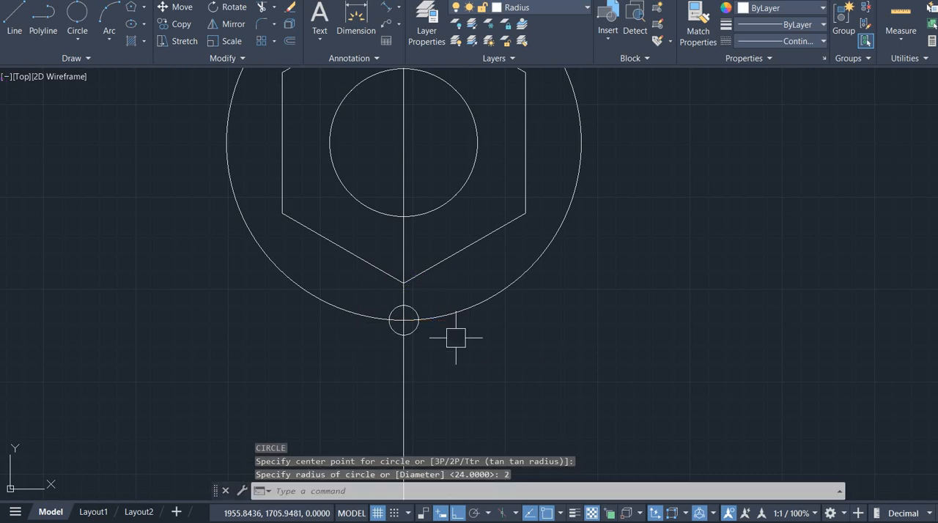
- Create a polar array of the radius 2 circle around the common centre with 6 items filling 360 degrees
scroll(435, 335, up, 4)
click(417, 320)
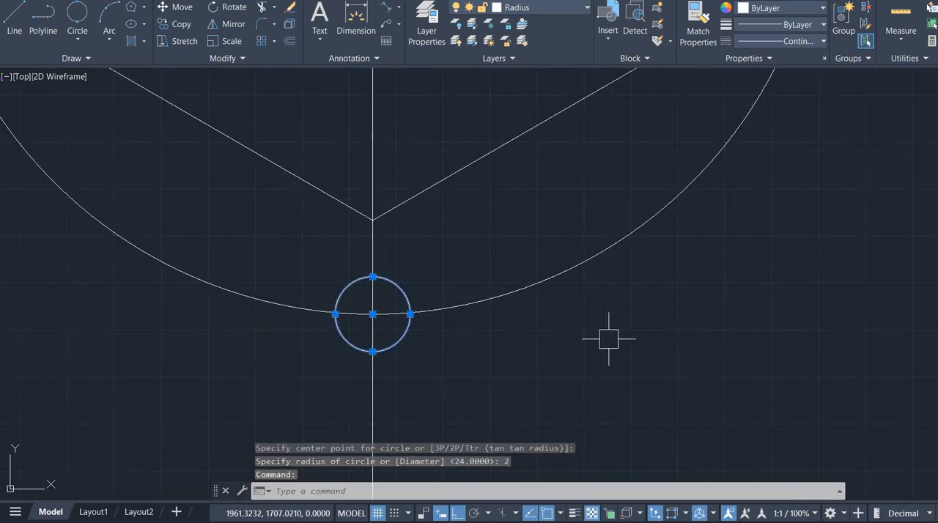
text(ARR)
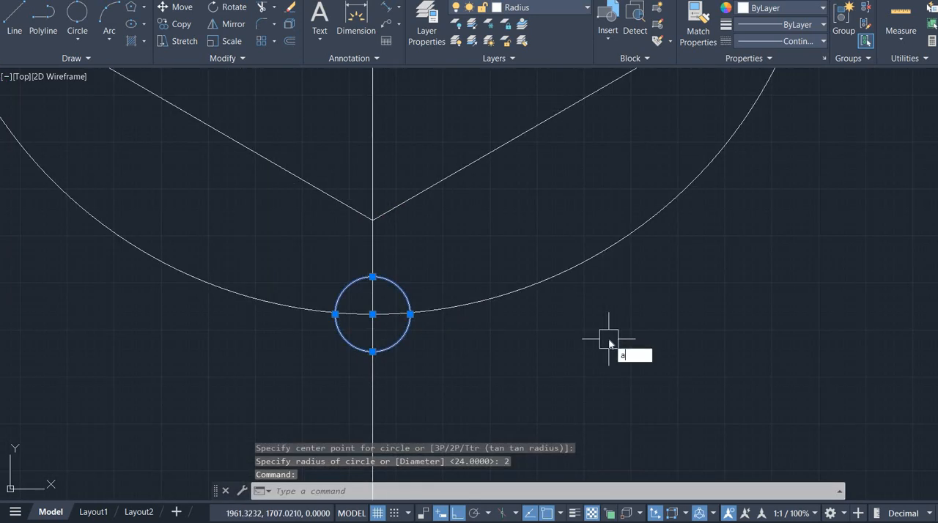
key(Down)
key(Down)
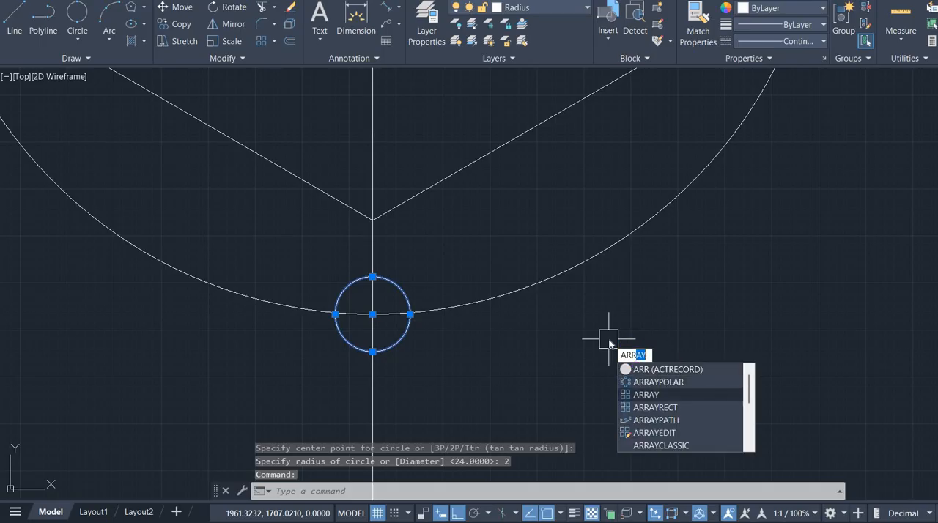
key(Up)
key(Return)
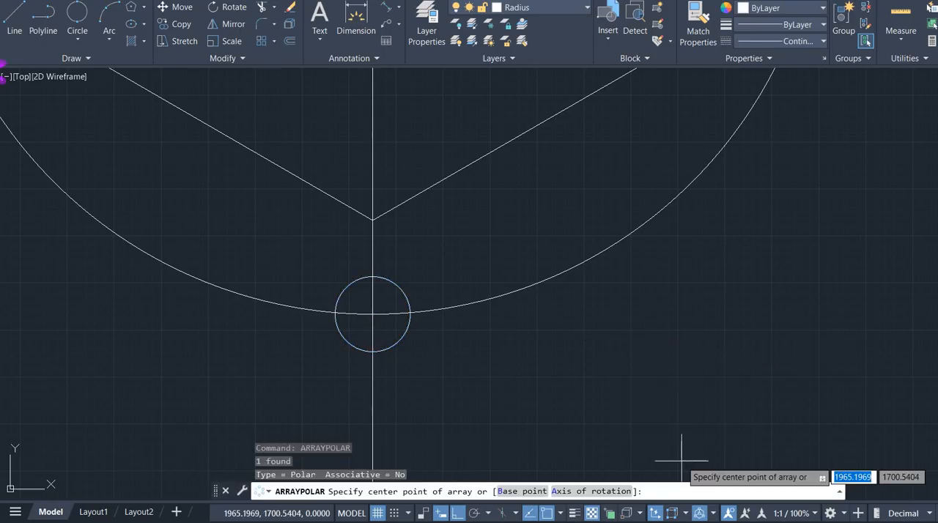
scroll(458, 305, down, 4)
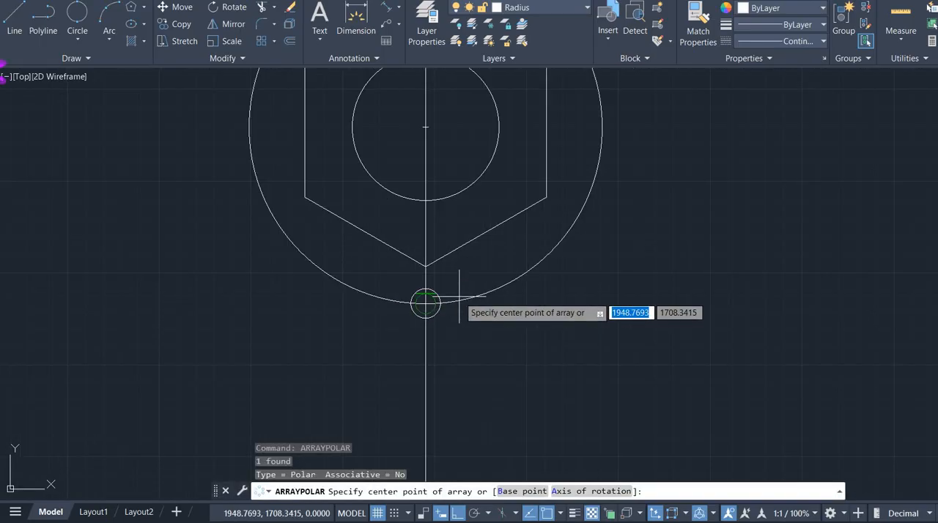
click(426, 126)
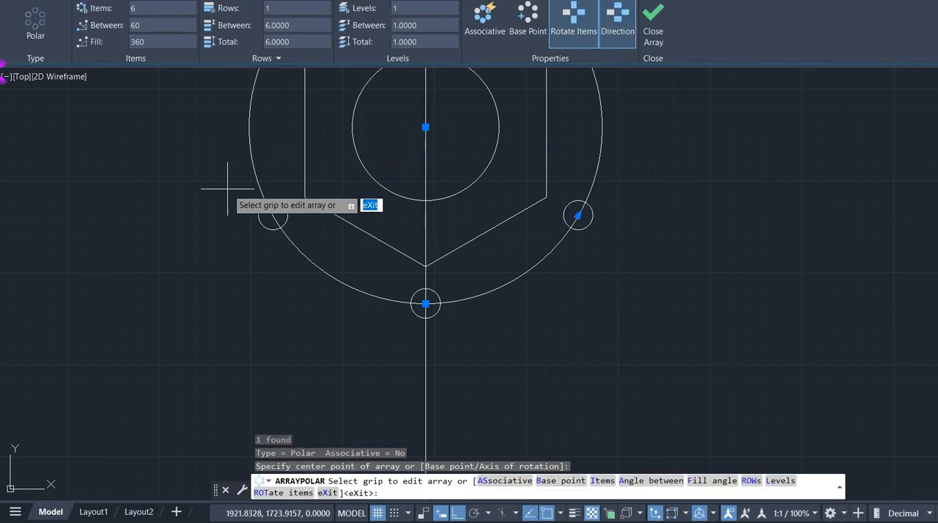
middle_drag(227, 188, 227, 316)
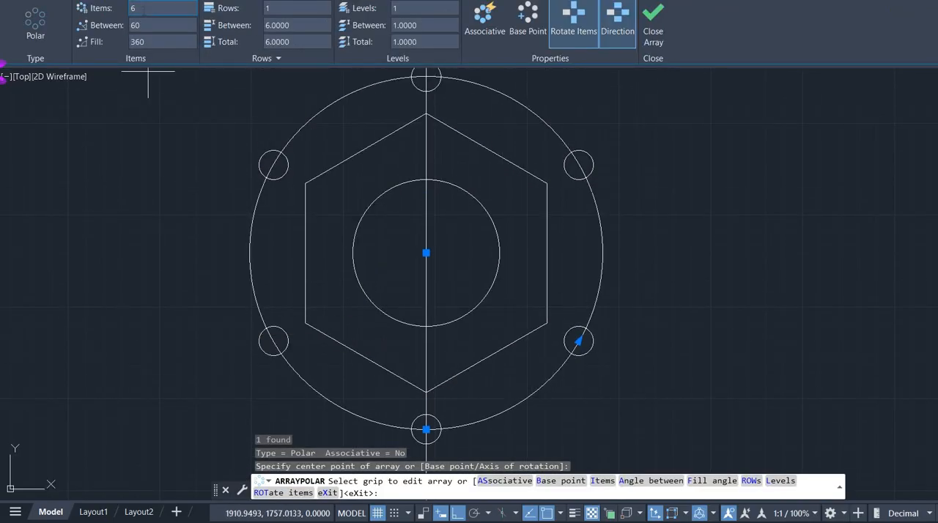
key(alt+Tab)
key(alt+Tab)
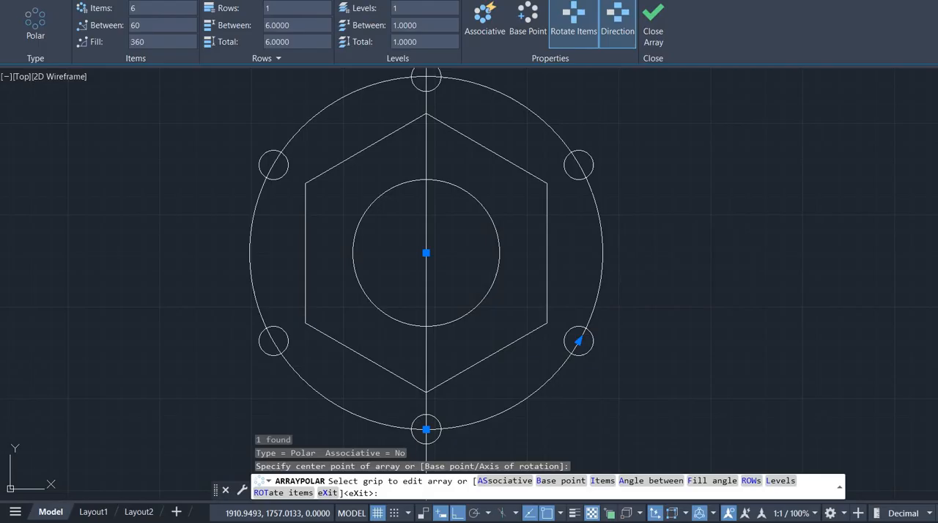
key(Return)
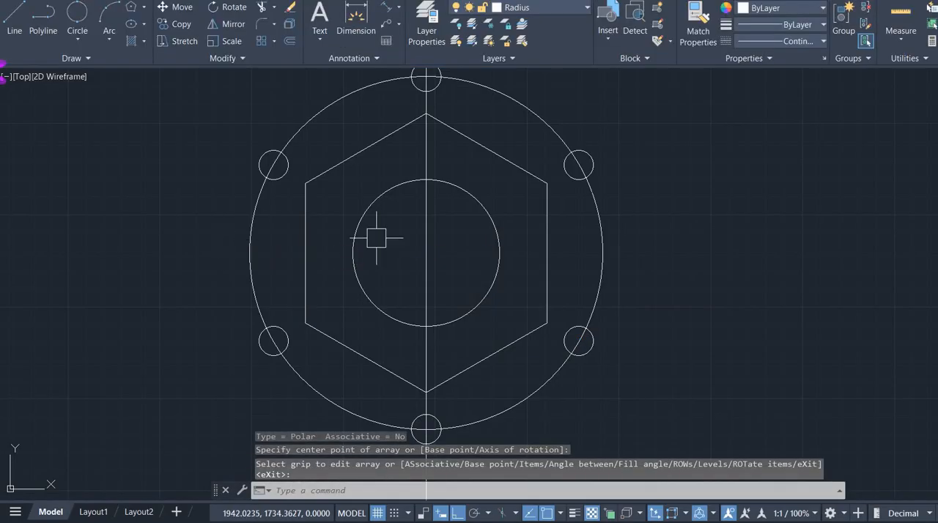
- Change the linetype of the radius 24 circle to a center linetype and clear the selection
scroll(377, 236, down, 3)
mouse_move(377, 239)
middle_down()
mouse_move(370, 207)
mouse_move(363, 238)
middle_up()
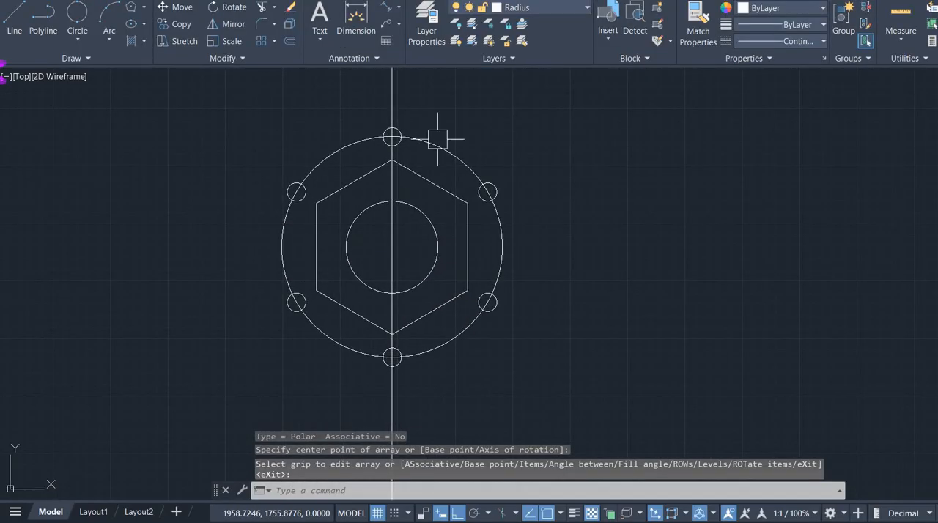
click(436, 138)
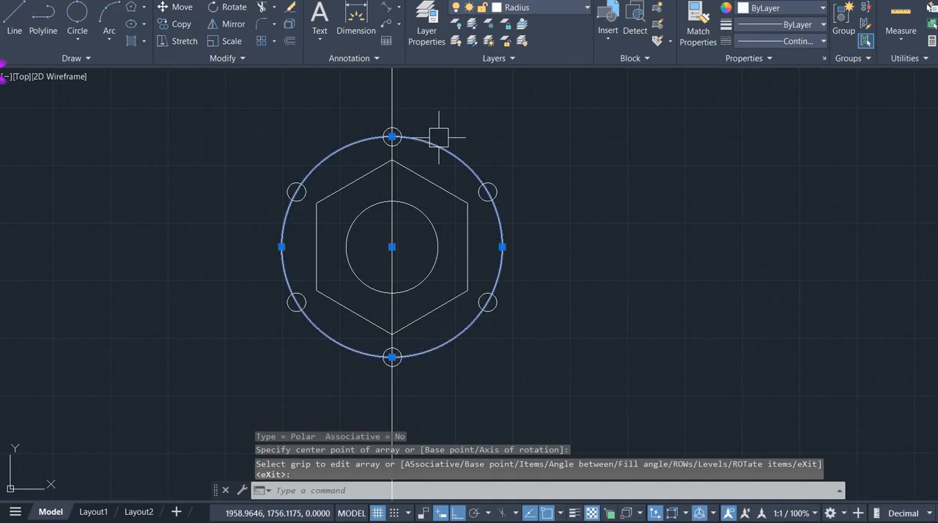
click(799, 41)
click(795, 106)
click(595, 215)
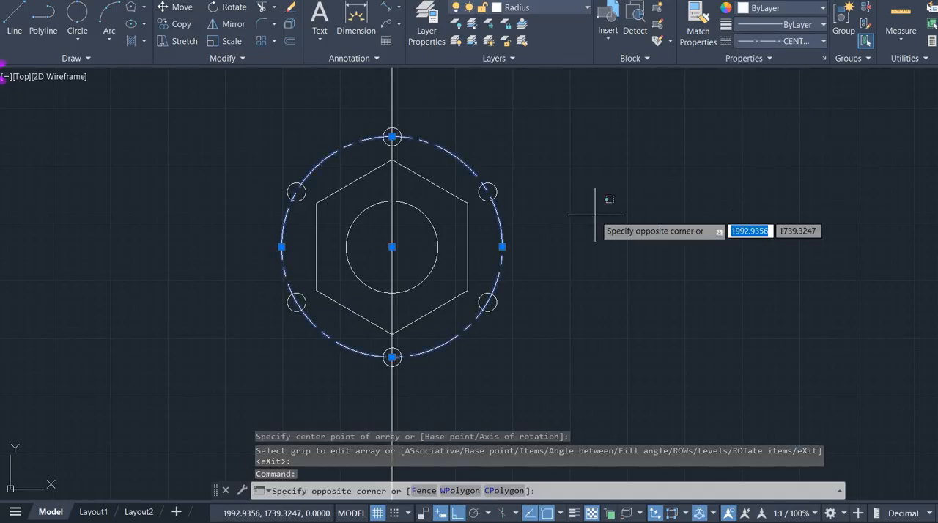
key(Escape)
key(Escape)
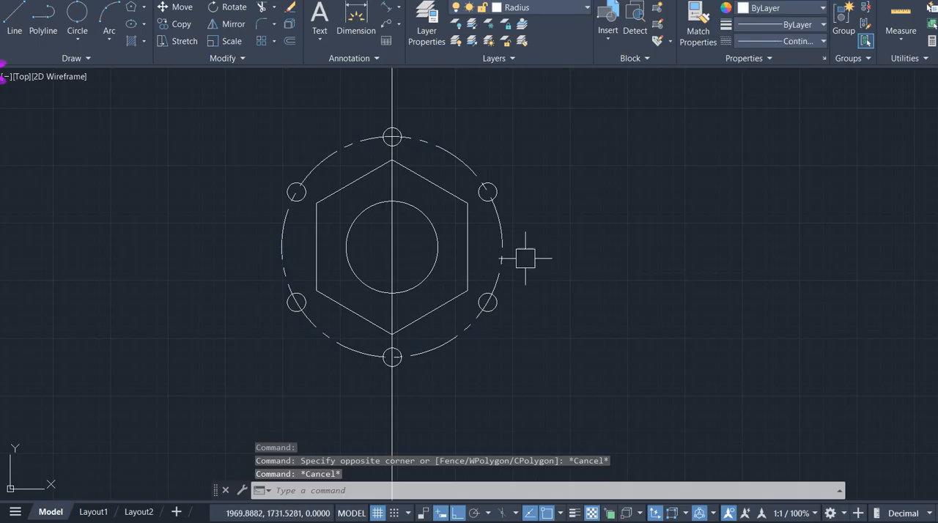
- Consult the reference drawing and draw a circle of radius 30 from the common centre
middle_drag(480, 258, 555, 269)
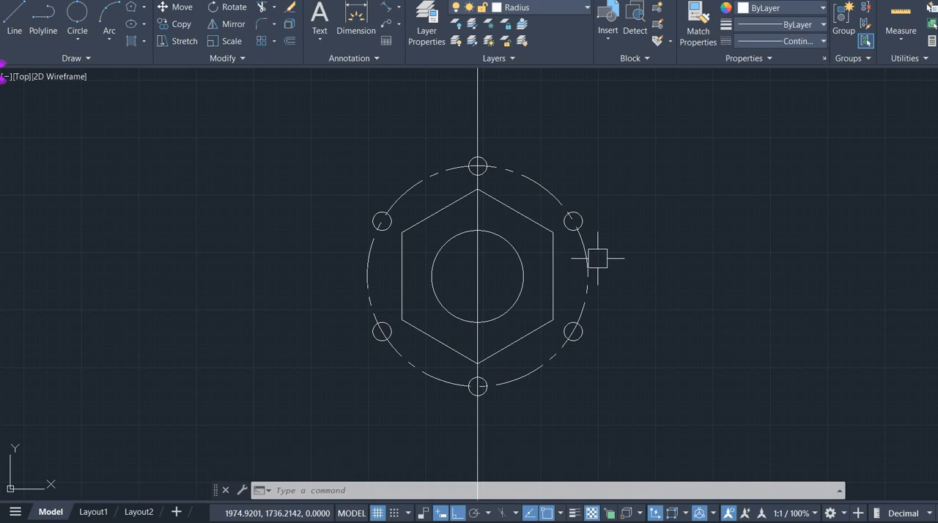
key(alt+Tab)
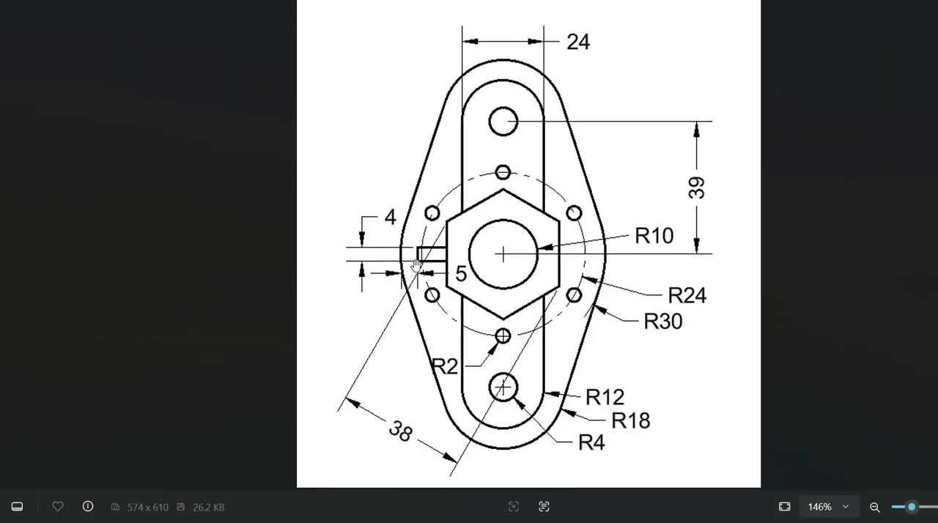
scroll(402, 264, up, 2)
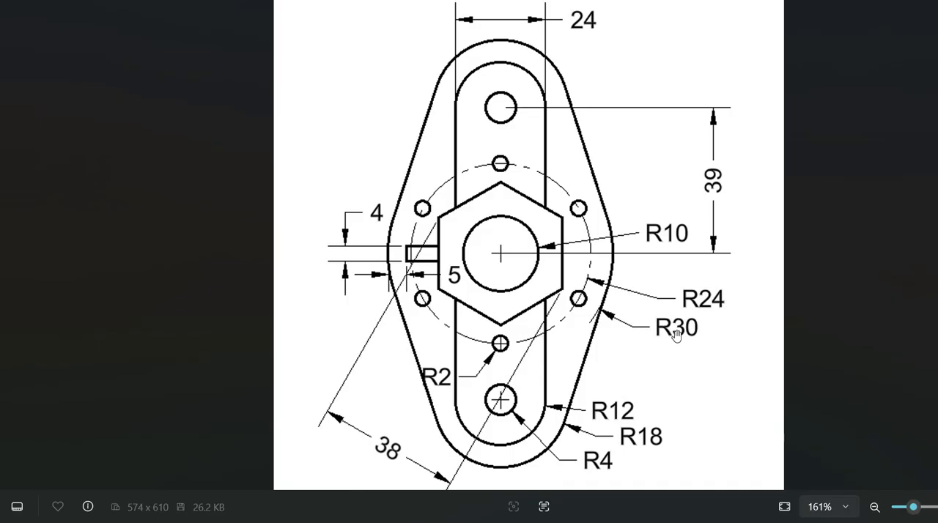
key(alt+Tab)
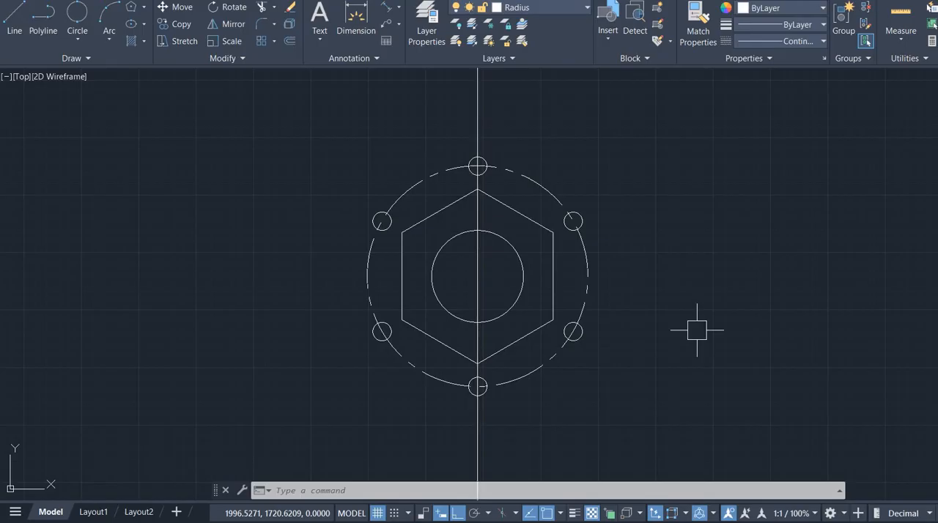
text(c)
key(Return)
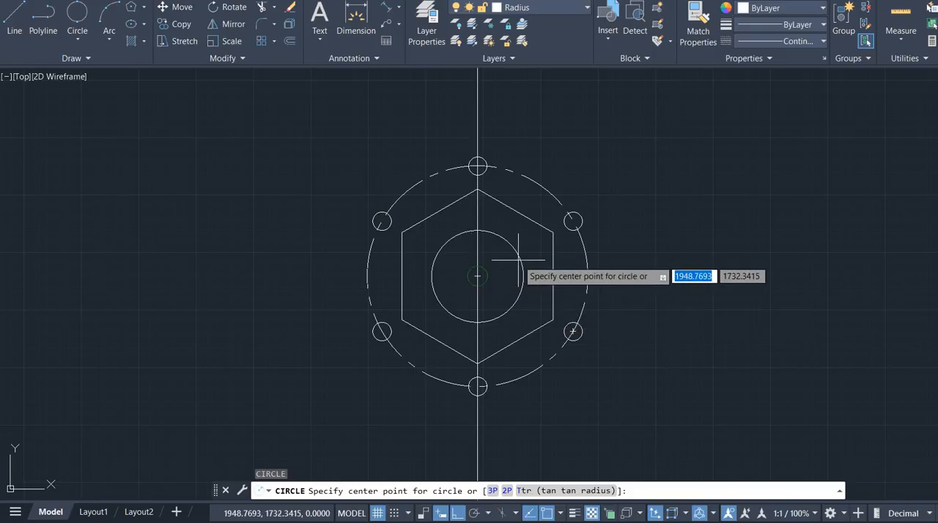
click(478, 276)
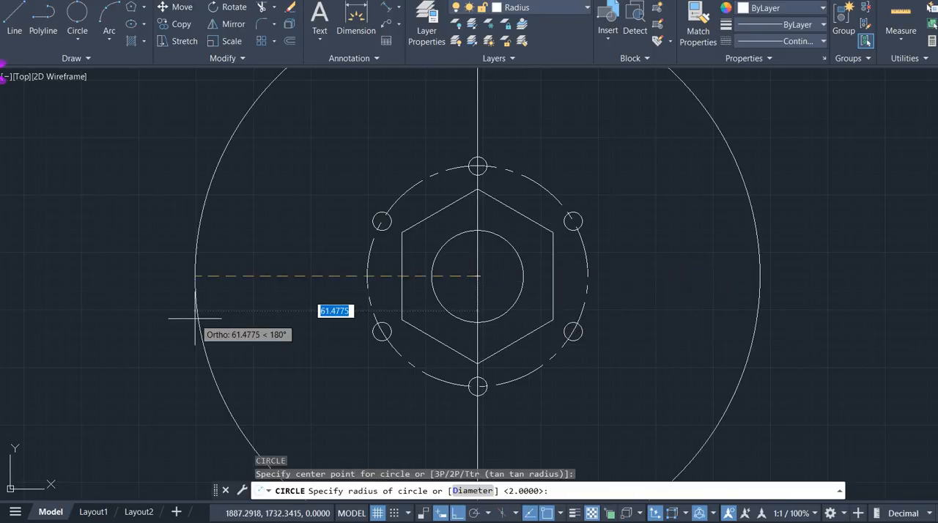
text(30)
key(Return)
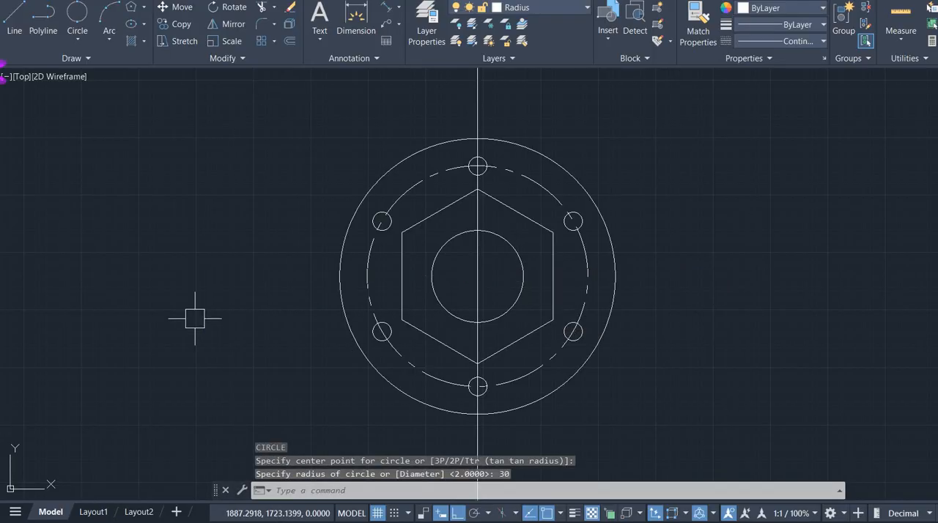
- Check the reference drawing and place a horizontal construction line through the common centre of the circles
key(alt+Tab)
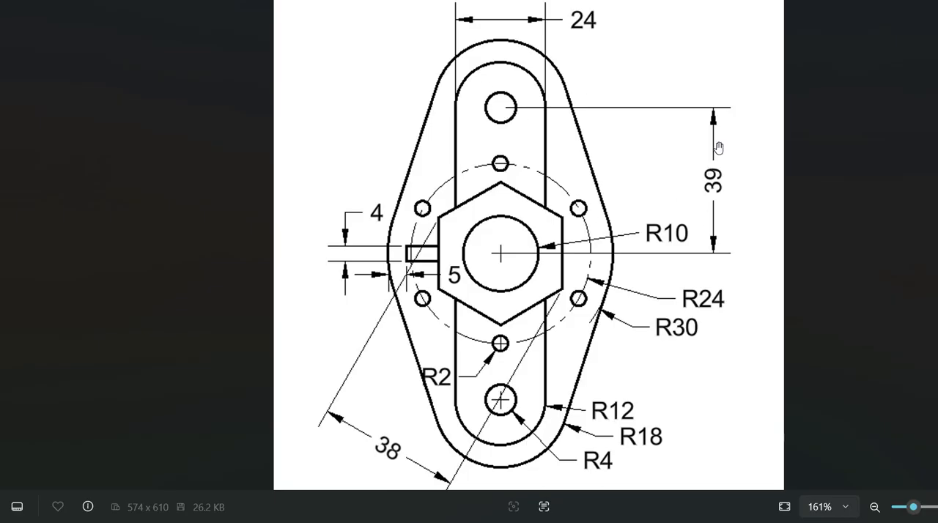
key(alt+Tab)
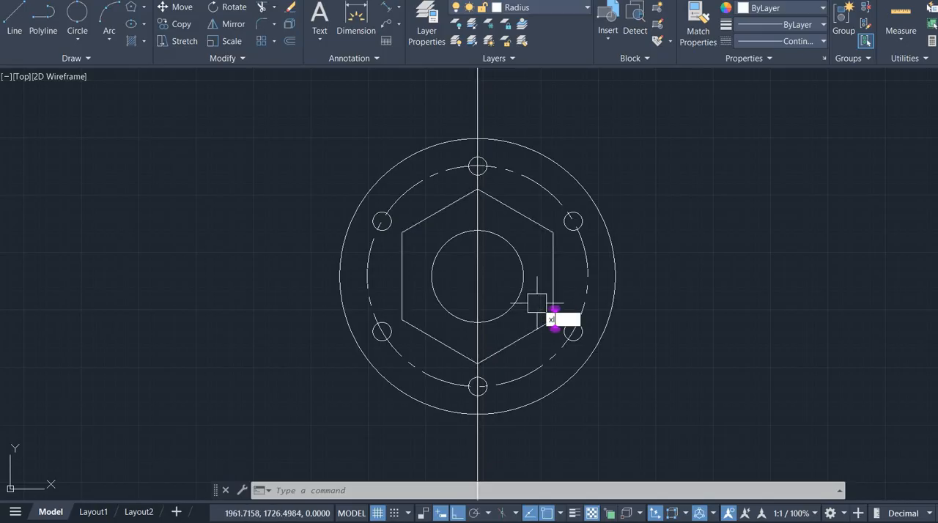
key(Return)
text(h)
key(Return)
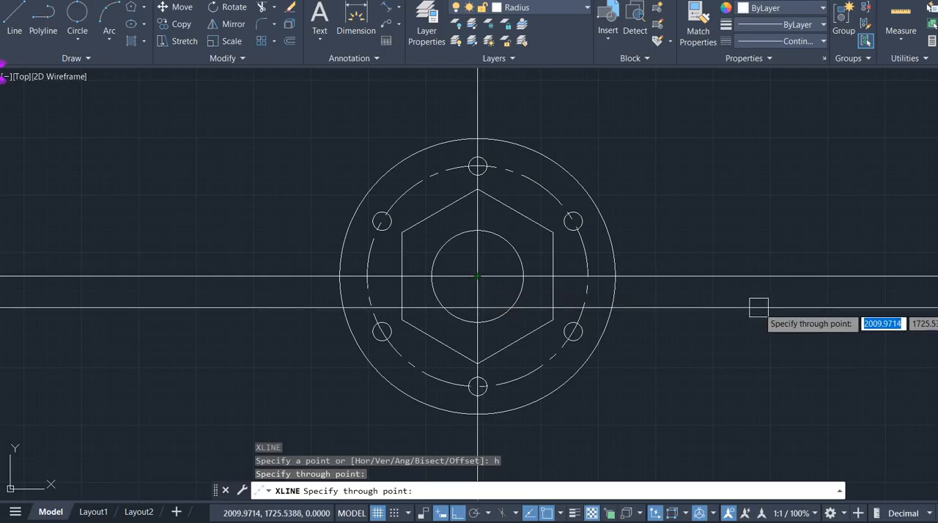
key(Escape)
- Offset the horizontal construction line by 39 both above and below the centre
text(o)
key(Return)
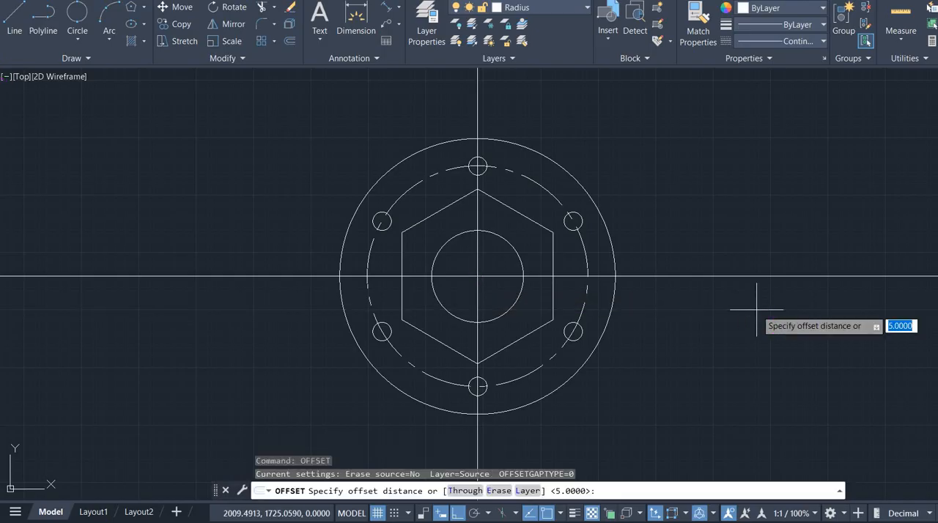
text(39)
key(Return)
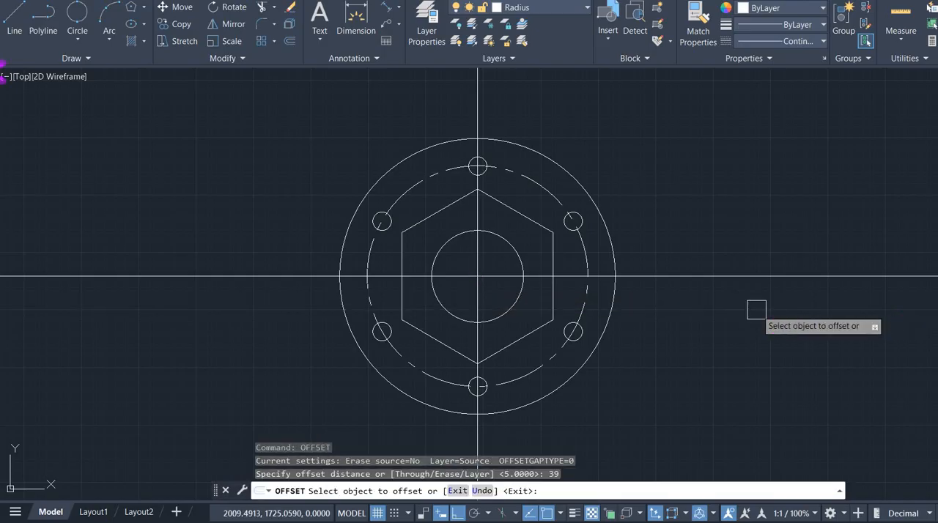
click(741, 277)
click(708, 287)
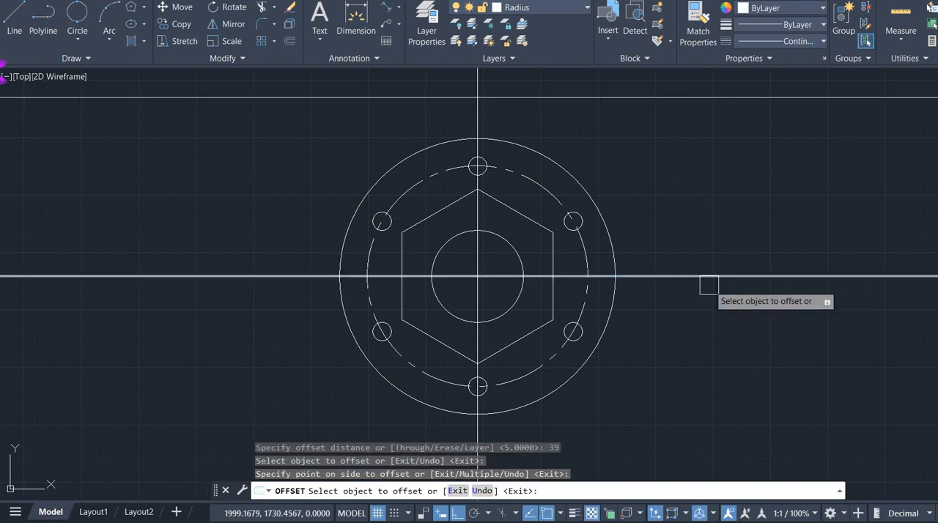
click(718, 274)
click(588, 350)
scroll(588, 349, down, 2)
middle_drag(665, 368, 596, 341)
key(Escape)
- Consult the reference drawing and draw a circle of radius 4 where the lower horizontal construction line crosses the vertical one
key(alt+Tab)
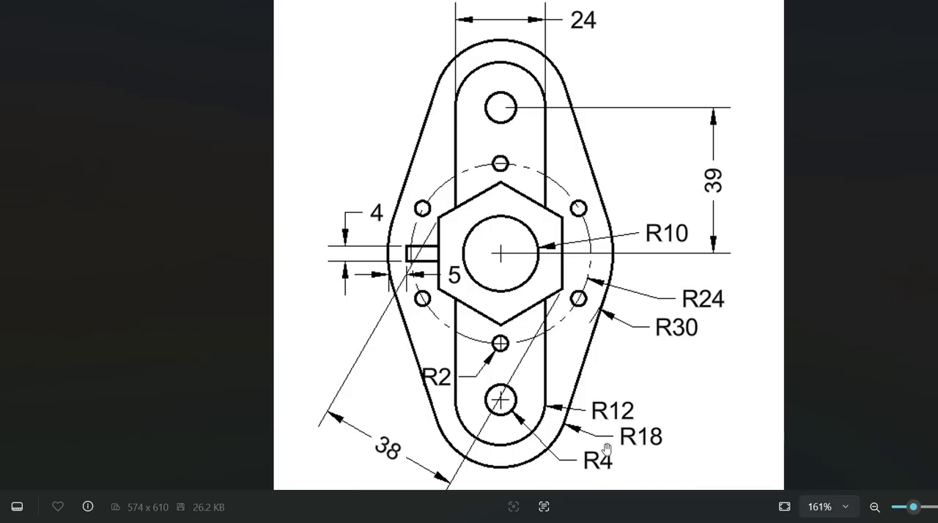
key(alt+Tab)
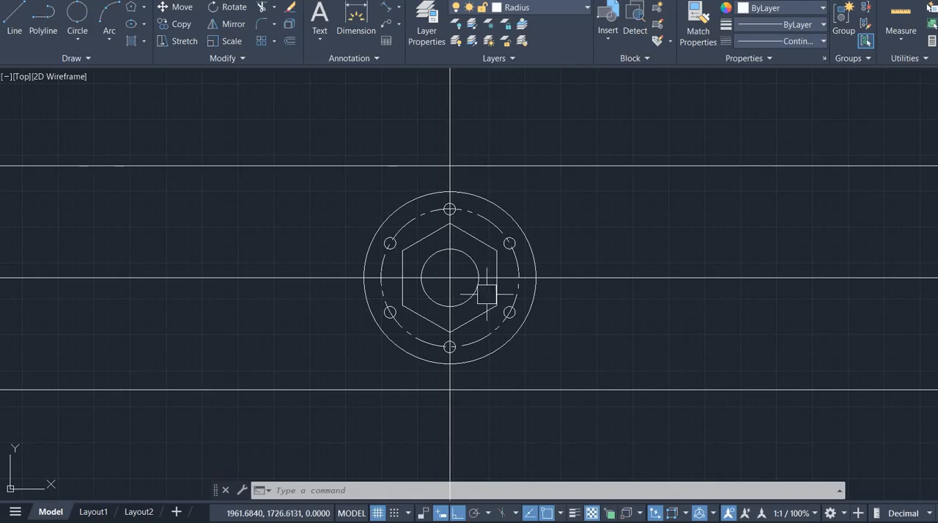
text(c)
key(Return)
scroll(443, 403, up, 2)
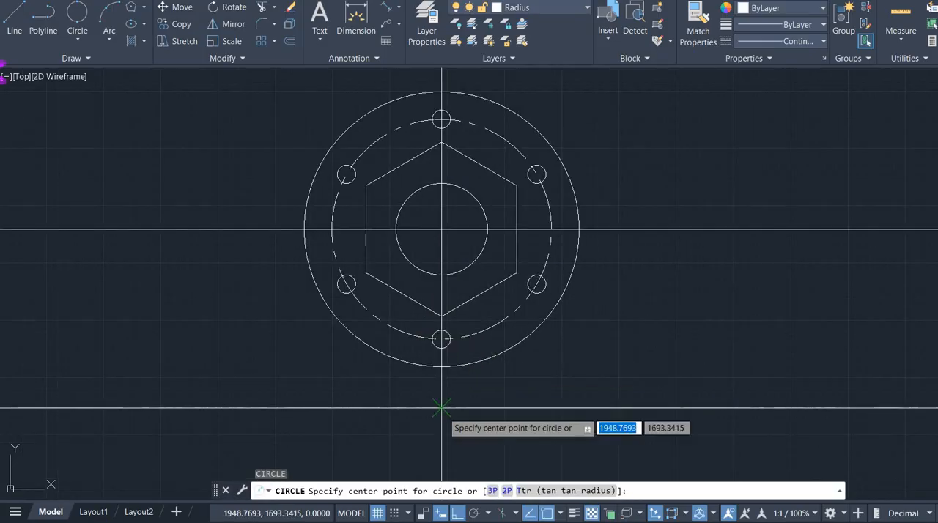
click(441, 408)
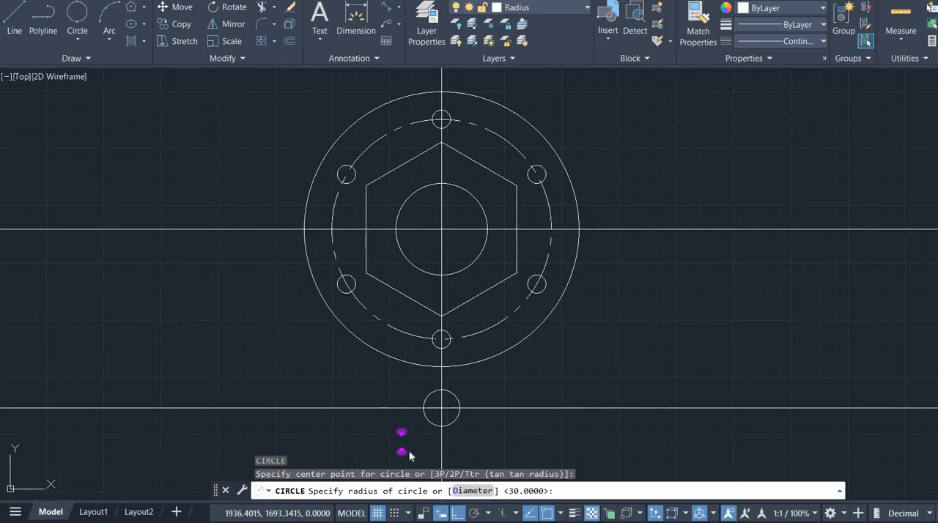
key(Return)
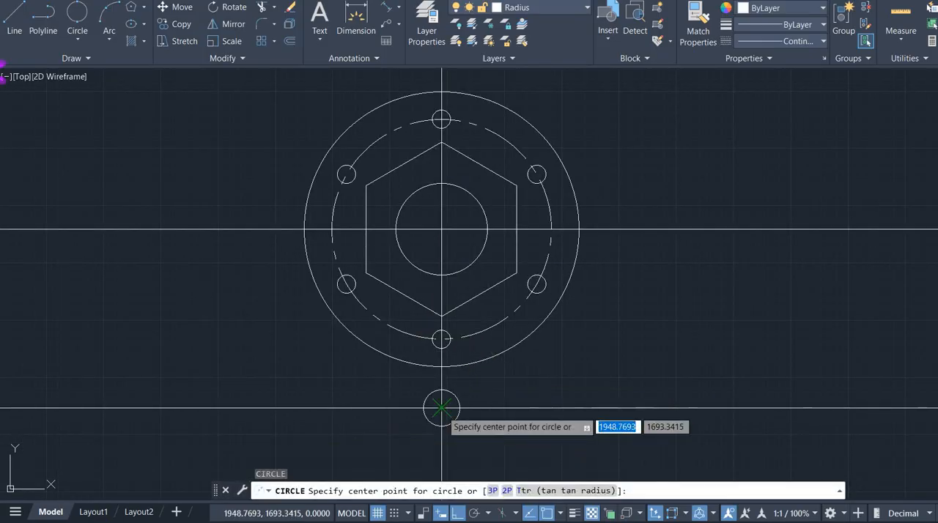
- Draw two circles of radius 12 and 18 concentric with the radius 4 circle
click(442, 408)
key(Return)
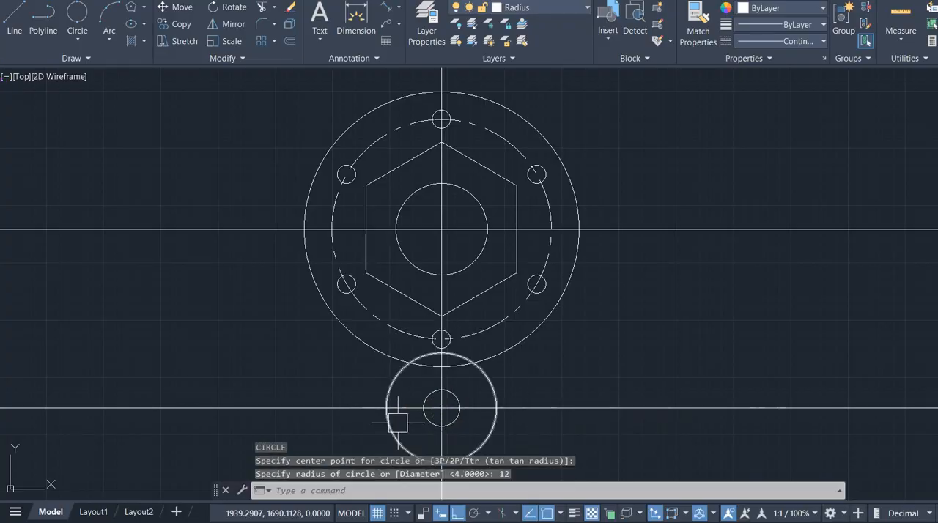
key(Return)
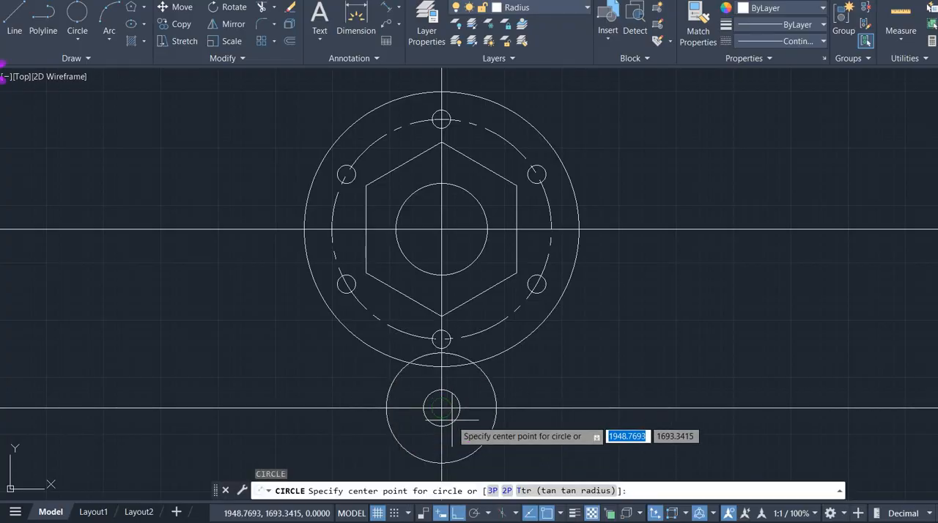
click(441, 408)
text(1)
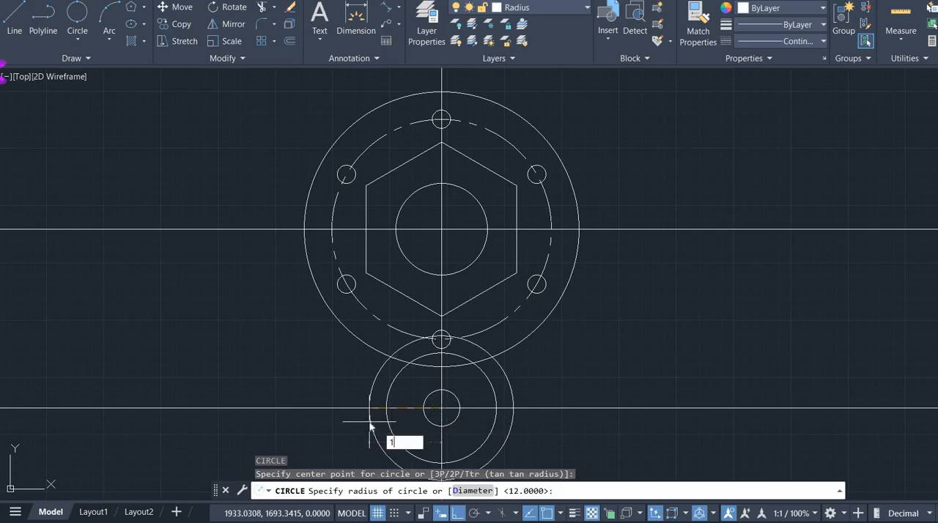
text(8)
key(Return)
scroll(560, 363, down, 2)
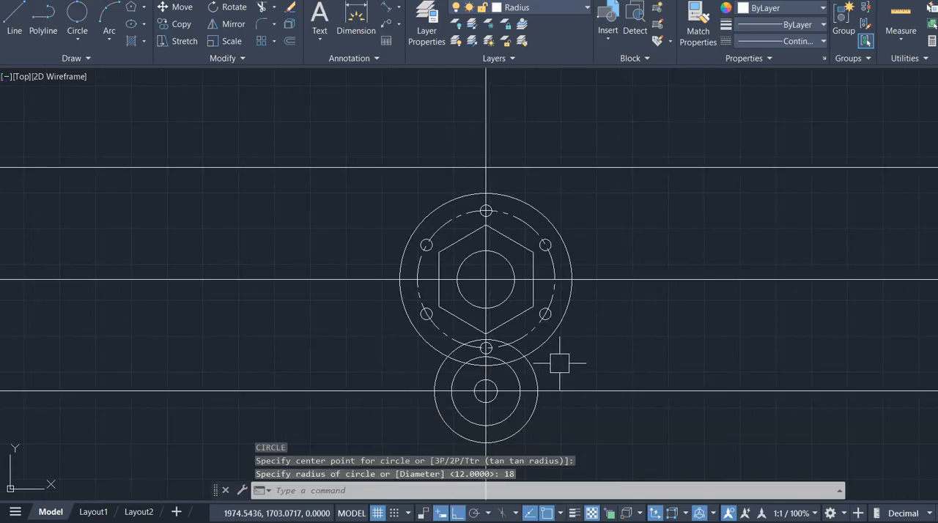
- Check the radii of the three lower concentric circles with the radius dimension, without placing any dimension
middle_drag(558, 360, 479, 221)
scroll(422, 287, up, 4)
click(524, 325)
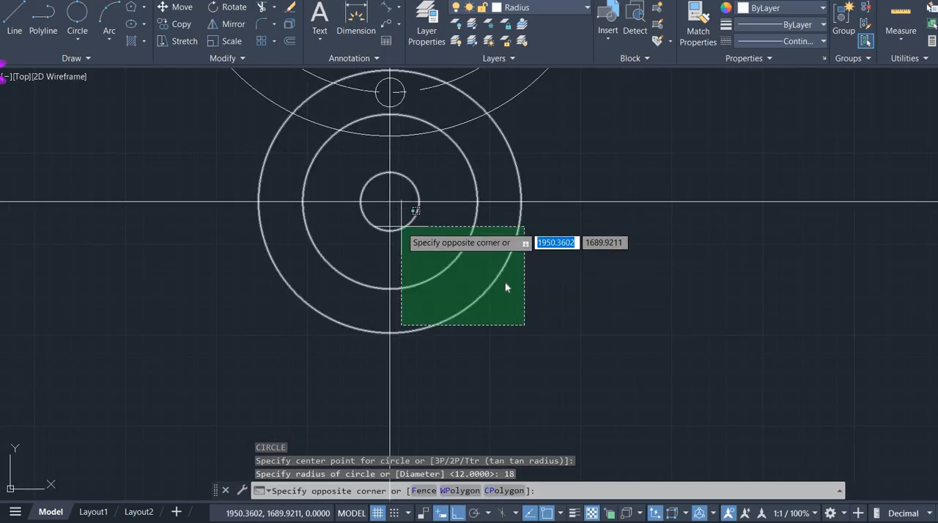
key(Escape)
click(398, 8)
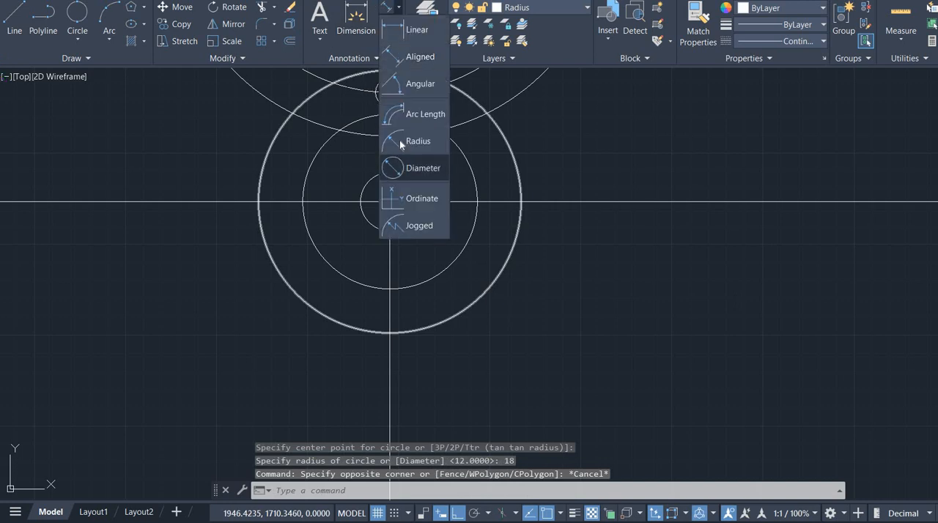
click(418, 141)
click(423, 221)
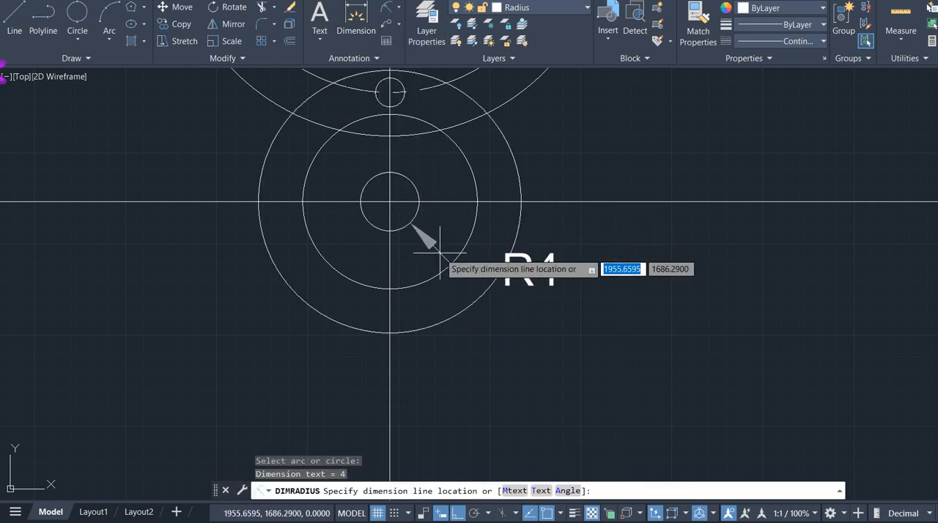
key(Escape)
key(Return)
click(444, 263)
key(Escape)
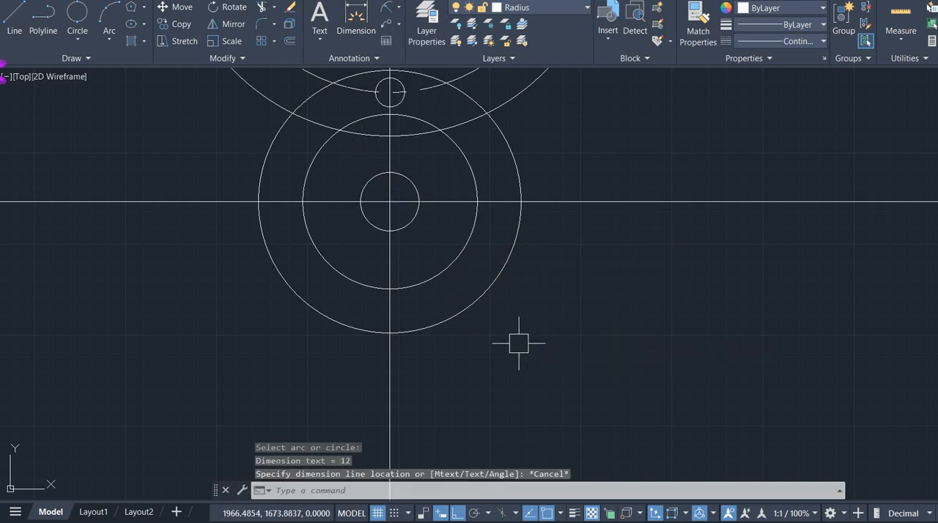
key(Return)
click(488, 295)
key(Escape)
scroll(546, 305, down, 2)
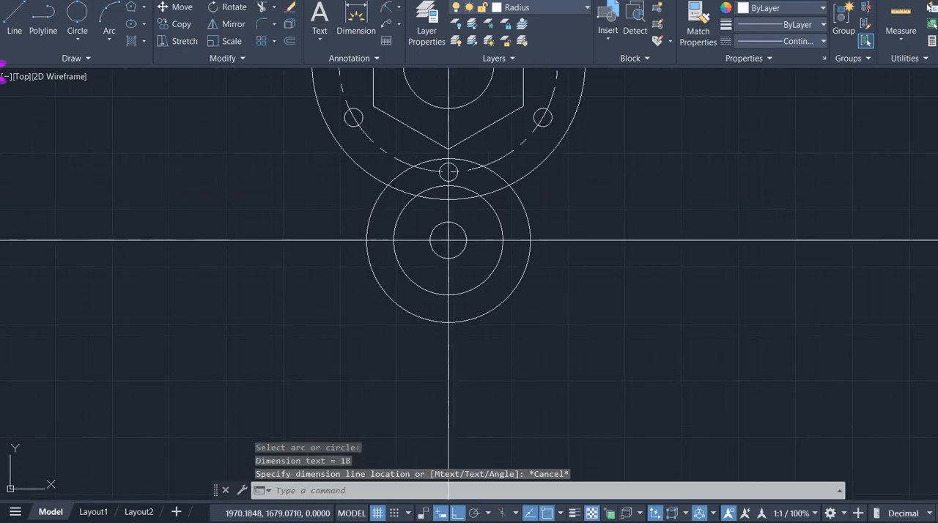
- Copy the three lower concentric circles from their centre to the intersection of the upper horizontal and vertical construction lines
click(546, 306)
scroll(465, 276, up, 4)
click(452, 239)
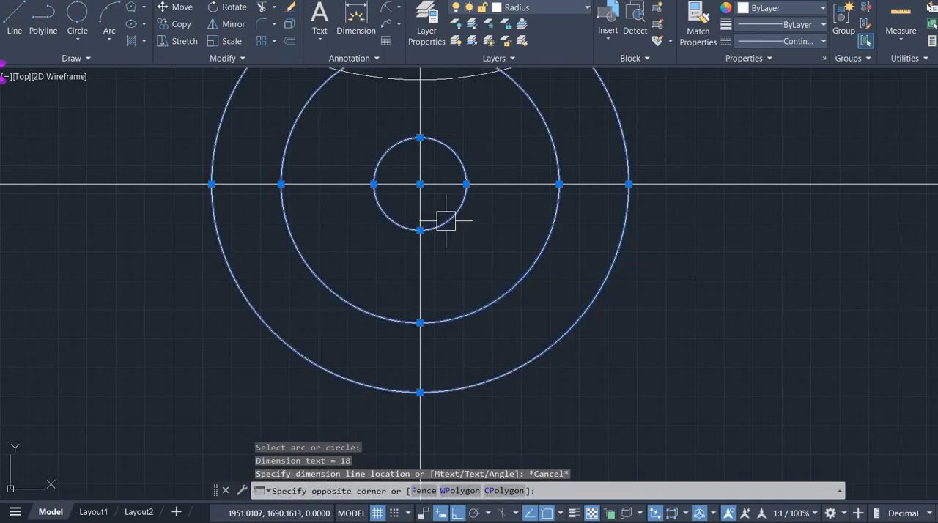
scroll(576, 342, down, 5)
text(c)
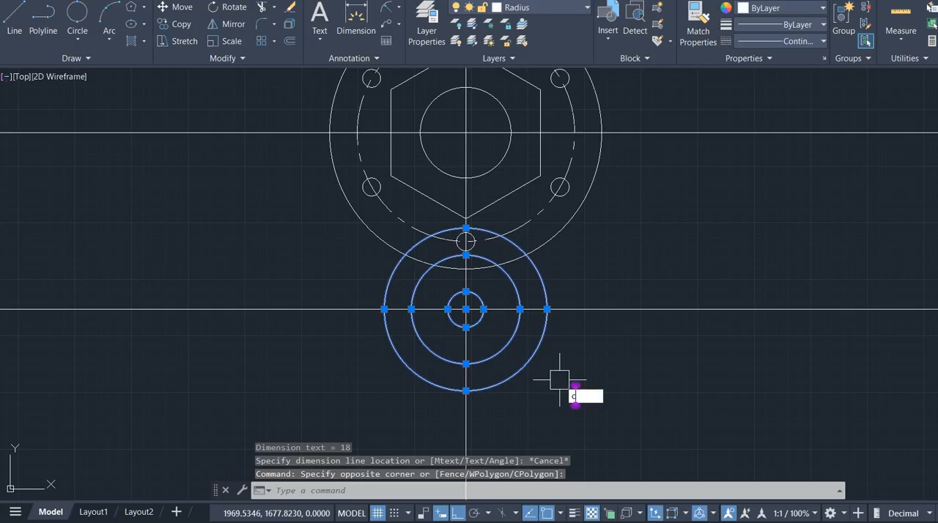
text(o)
key(Return)
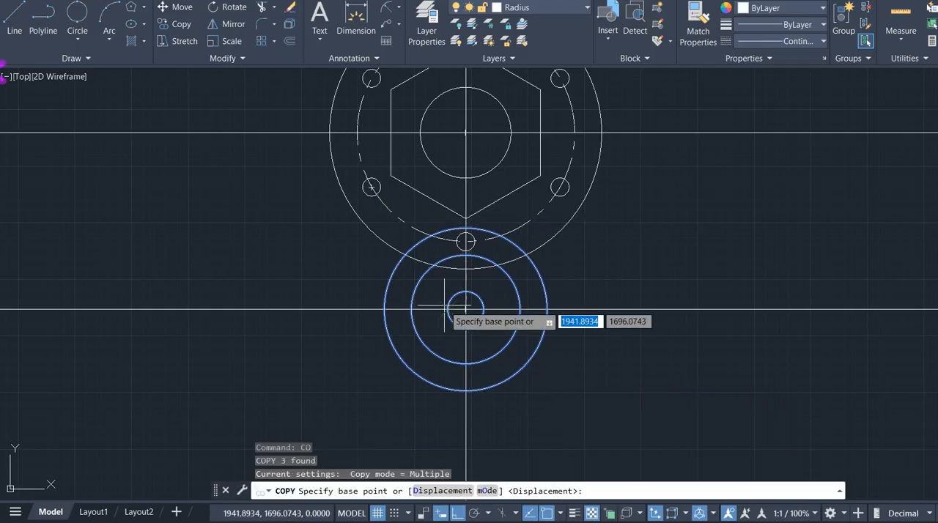
click(466, 310)
scroll(465, 295, down, 3)
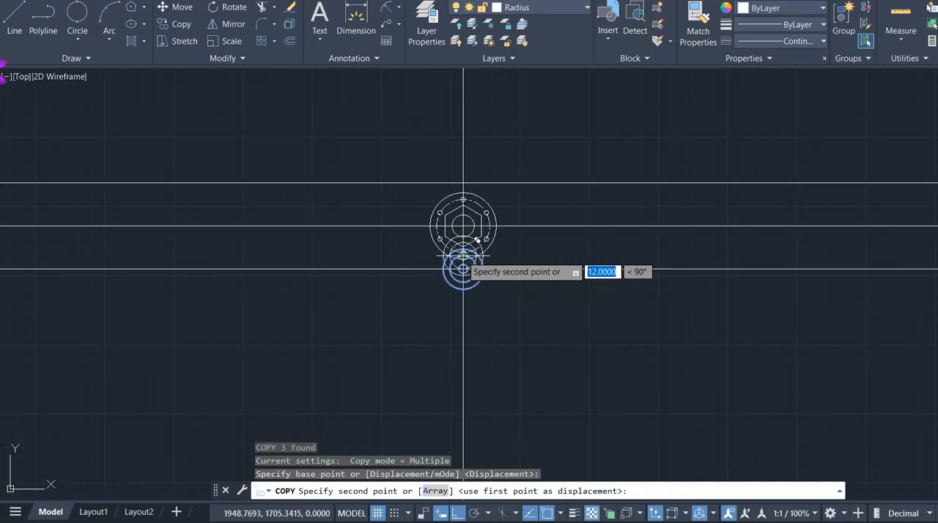
scroll(462, 163, up, 3)
click(459, 270)
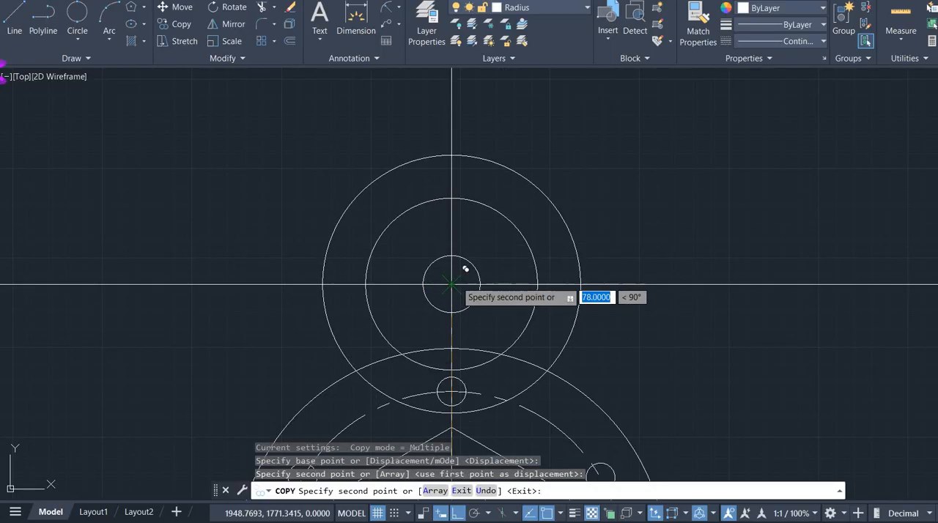
key(Escape)
- Consult the reference drawing for how the outer end circles connect to the radius 30 circle
scroll(563, 320, down, 5)
middle_drag(620, 348, 533, 239)
scroll(498, 268, up, 2)
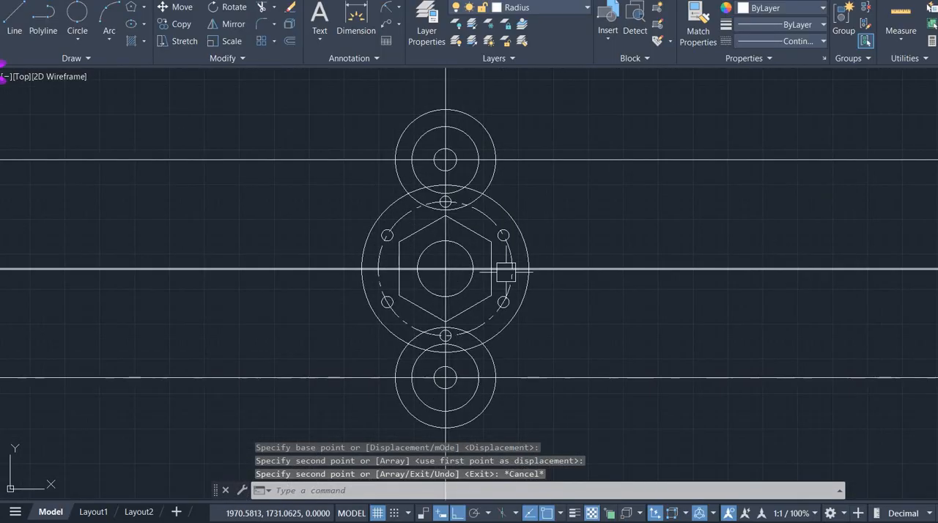
scroll(481, 238, up, 2)
scroll(475, 234, down, 2)
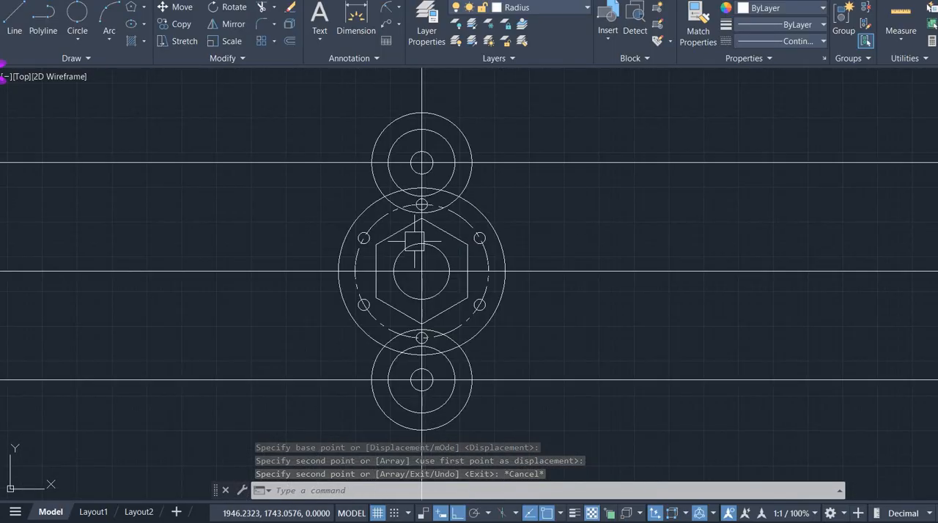
middle_drag(428, 227, 345, 245)
key(alt+Tab)
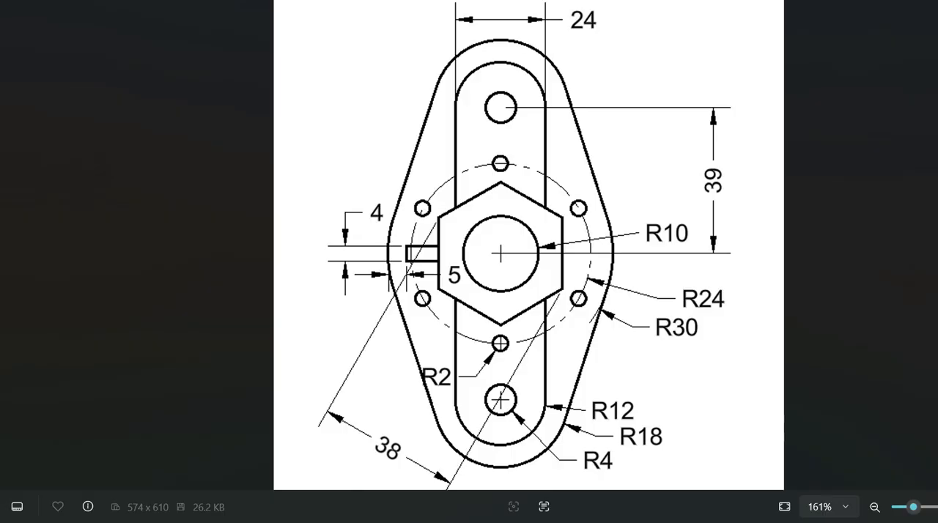
key(alt+Tab)
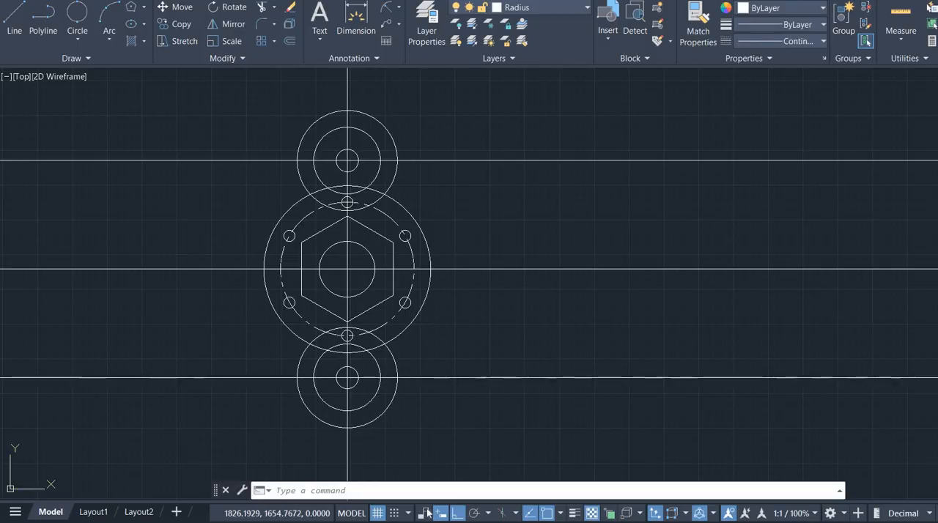
- Use the tangent object snap to draw a line joining the lower radius 18 circle and the radius 30 circle on the right side
click(560, 513)
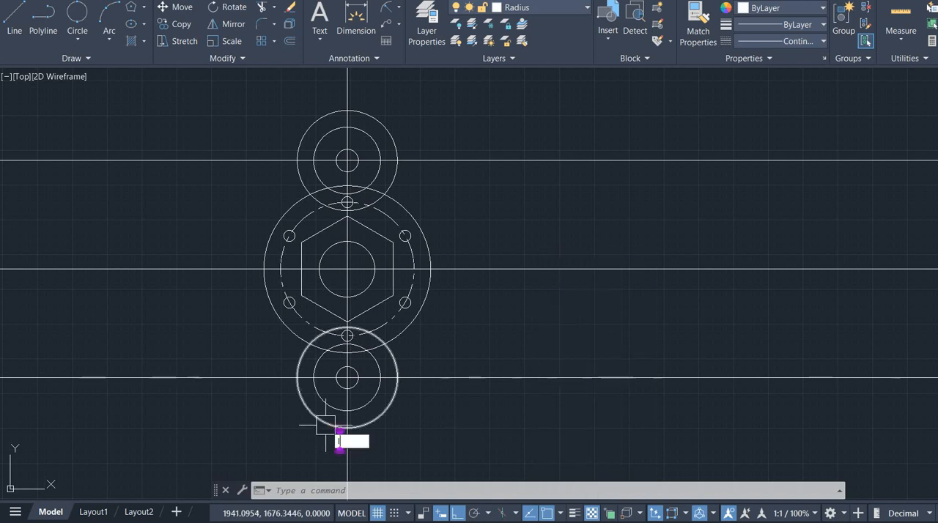
key(Return)
scroll(430, 360, up, 2)
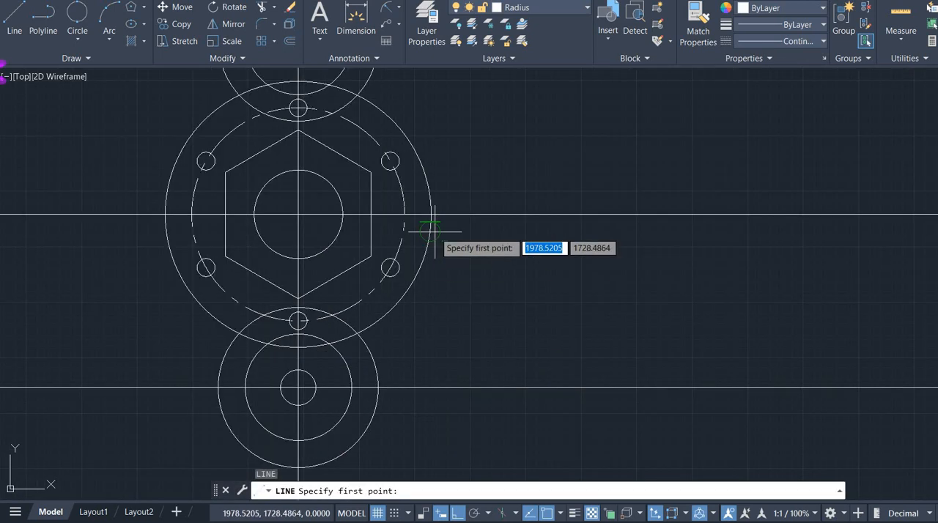
click(377, 390)
key(Return)
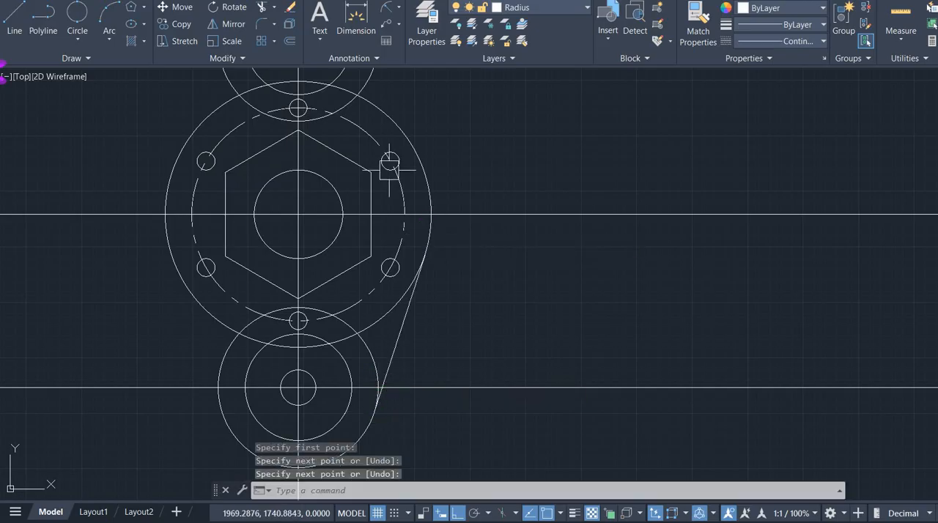
- Draw a tangent line joining the upper radius 18 circle and the radius 30 circle on the right side
scroll(401, 141, down, 3)
scroll(346, 203, up, 3)
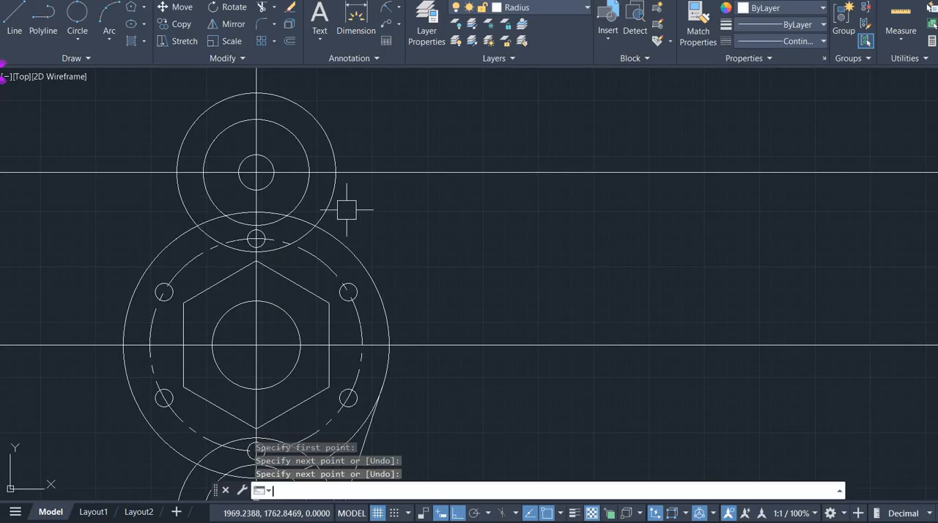
key(Return)
click(313, 114)
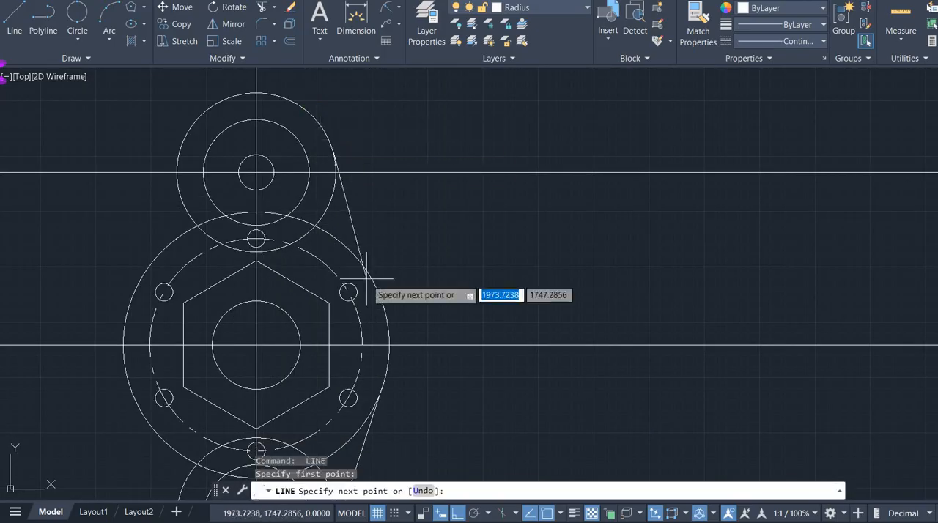
click(382, 314)
key(Return)
- Draw a tangent line joining the upper radius 18 circle and the radius 30 circle on the left side
key(Return)
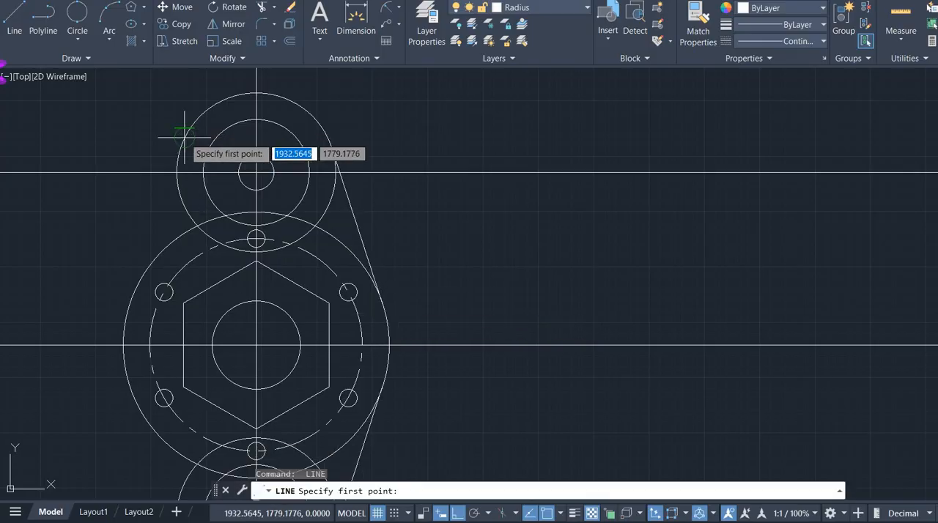
click(181, 146)
click(129, 325)
- Draw a tangent line joining the radius 30 circle and the lower radius 18 circle on the left side
key(Return)
scroll(140, 329, down, 3)
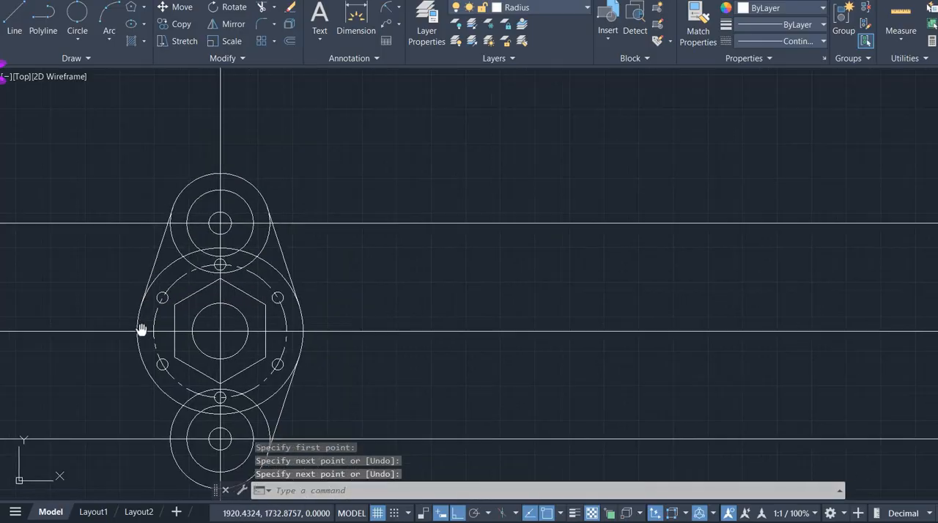
scroll(81, 381, up, 5)
scroll(335, 219, up, 2)
key(Return)
click(310, 275)
scroll(310, 296, down, 6)
middle_drag(310, 295, 242, 128)
scroll(275, 202, up, 4)
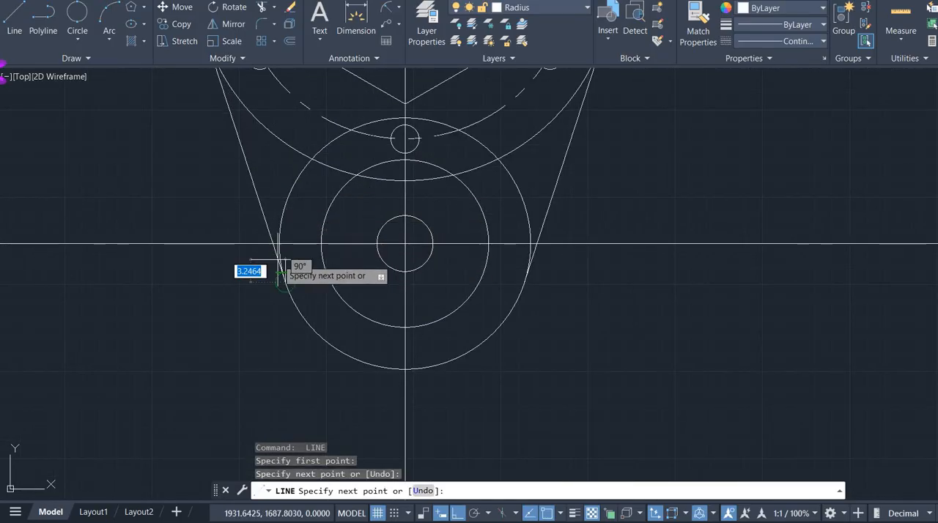
key(Escape)
- Delete the horizontal construction lines through the centres of the lower and upper end circles
scroll(596, 318, down, 3)
click(596, 373)
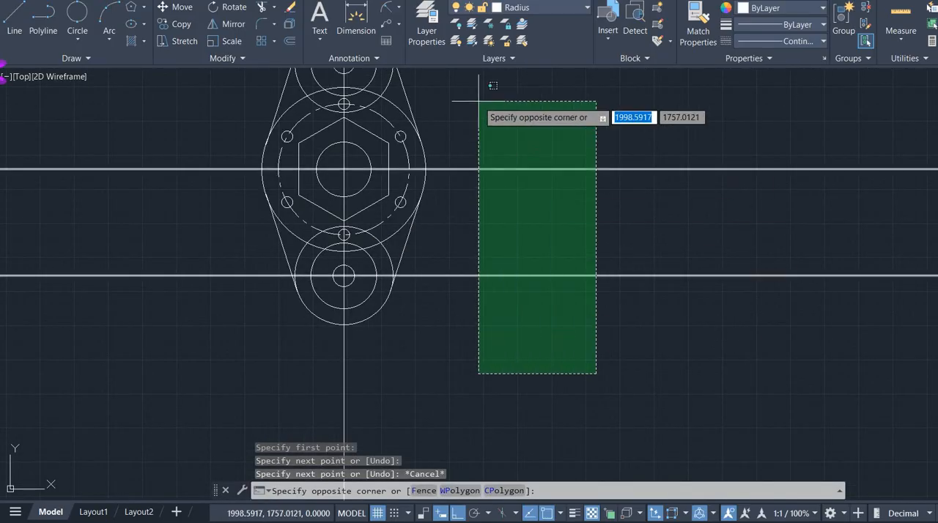
click(522, 264)
scroll(497, 259, down, 2)
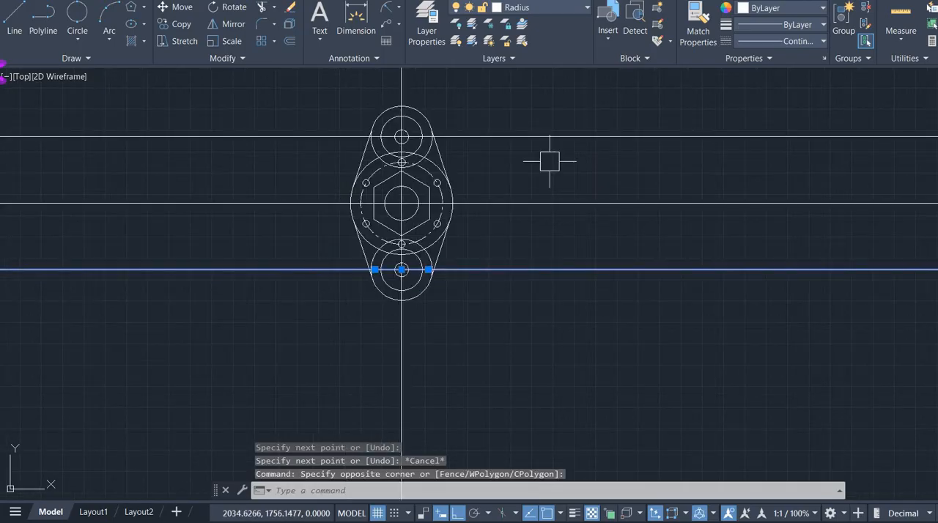
click(570, 133)
key(Delete)
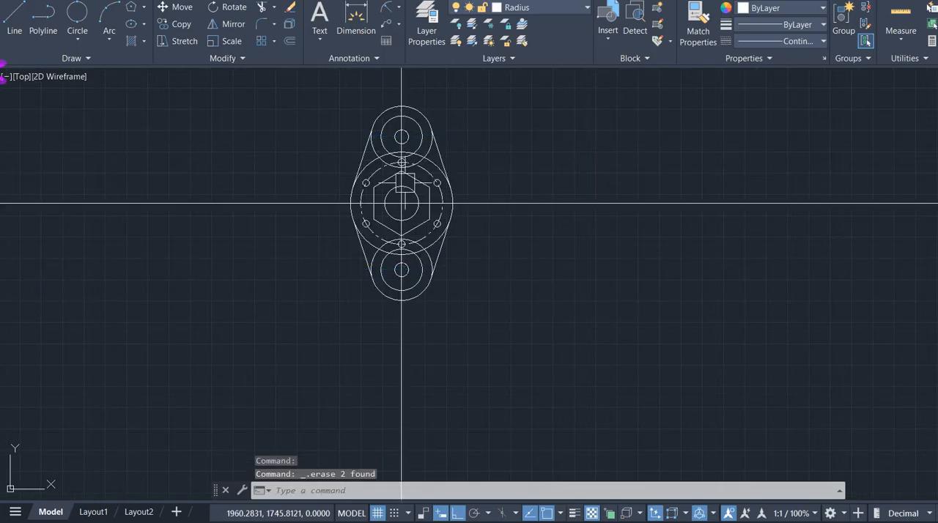
- Examine the reference drawing for the straight slot sides that connect the upper and lower radius 12 circles
scroll(396, 184, up, 3)
mouse_move(581, 125)
middle_down()
mouse_move(555, 182)
mouse_move(480, 209)
middle_up()
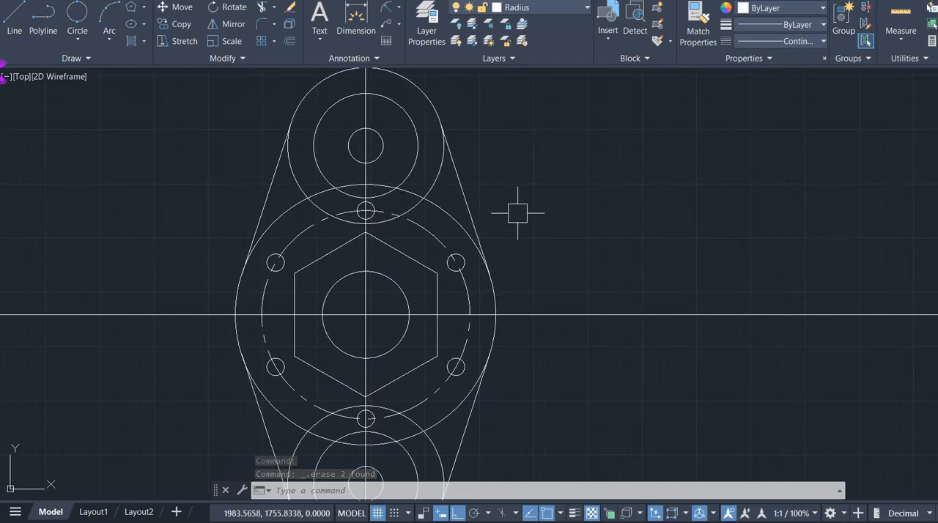
key(alt+Tab)
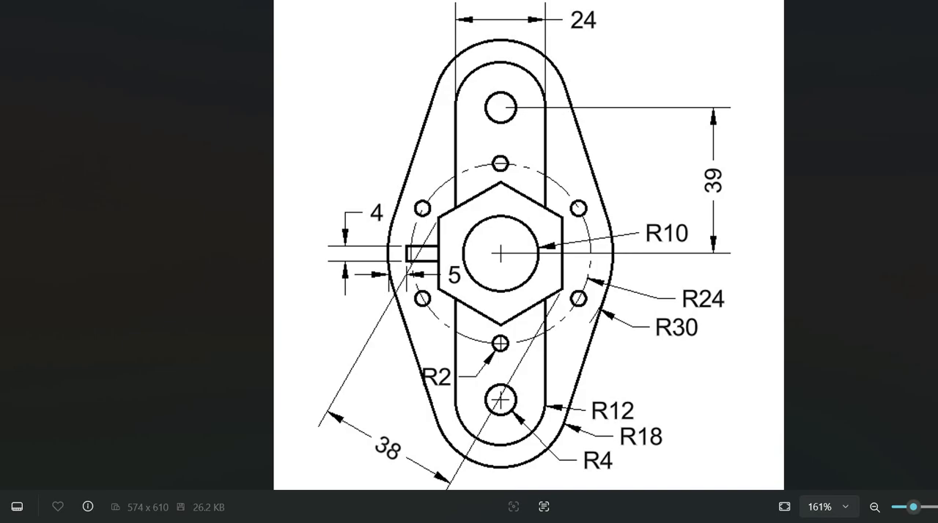
key(alt+Tab)
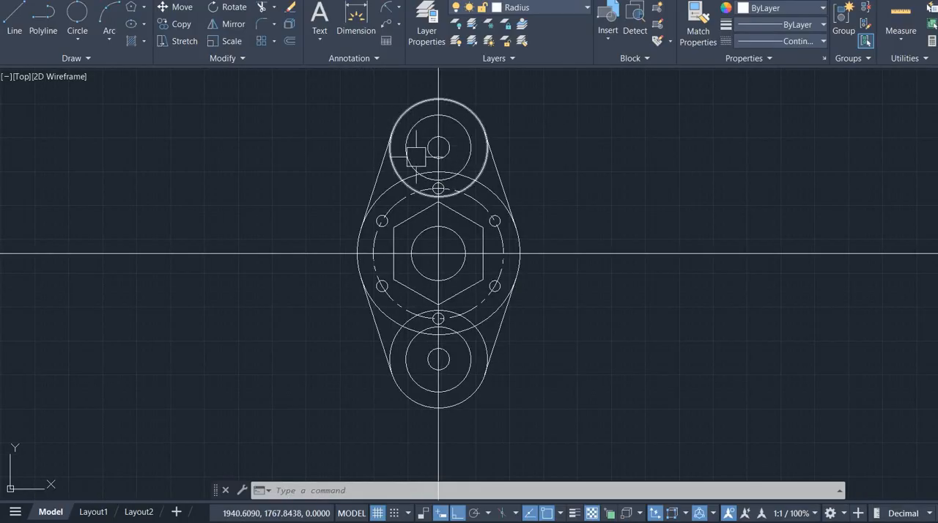
scroll(456, 153, up, 4)
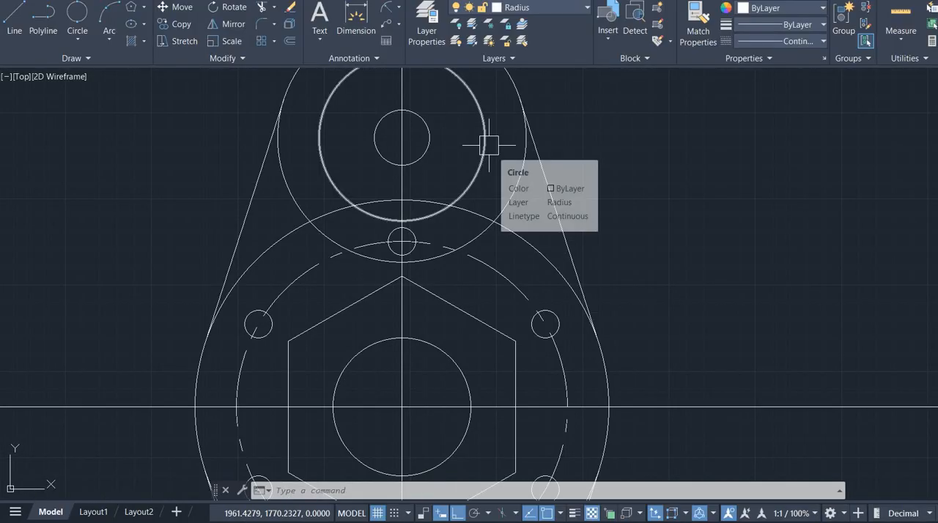
key(alt+Tab)
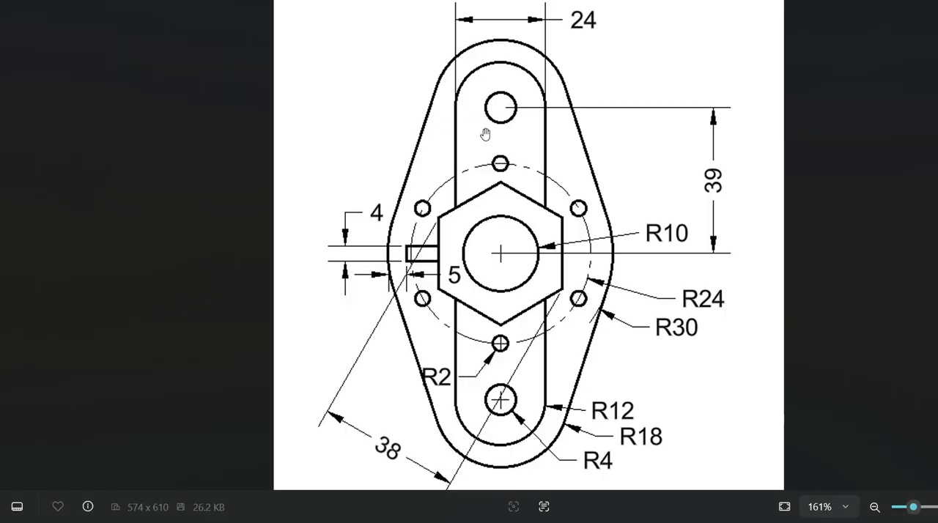
key(alt+Tab)
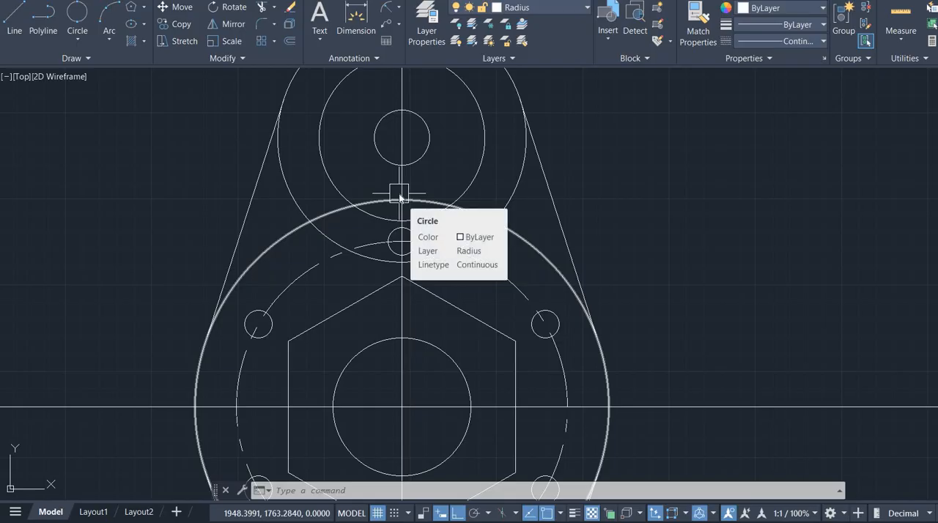
- Draw vertical construction lines through the left and right quadrants of the upper radius 12 circle
text(xl)
key(Return)
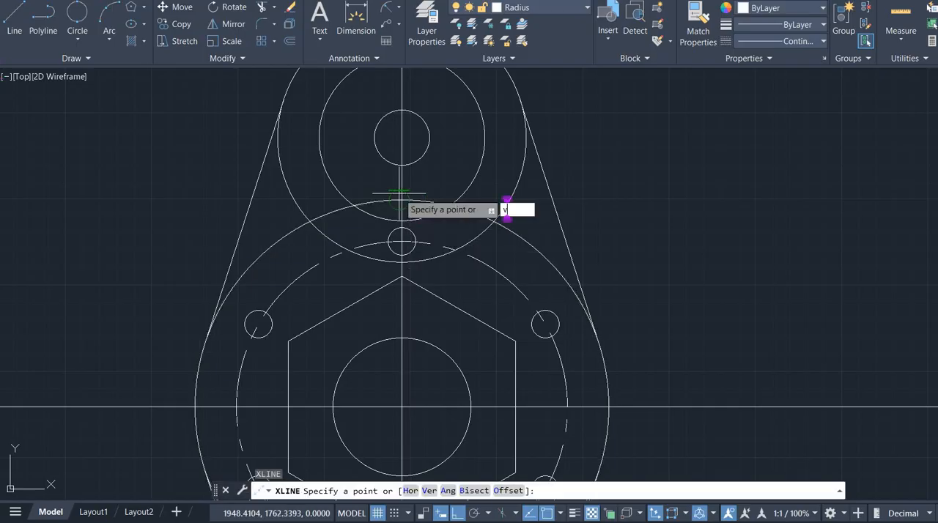
text(v)
key(Return)
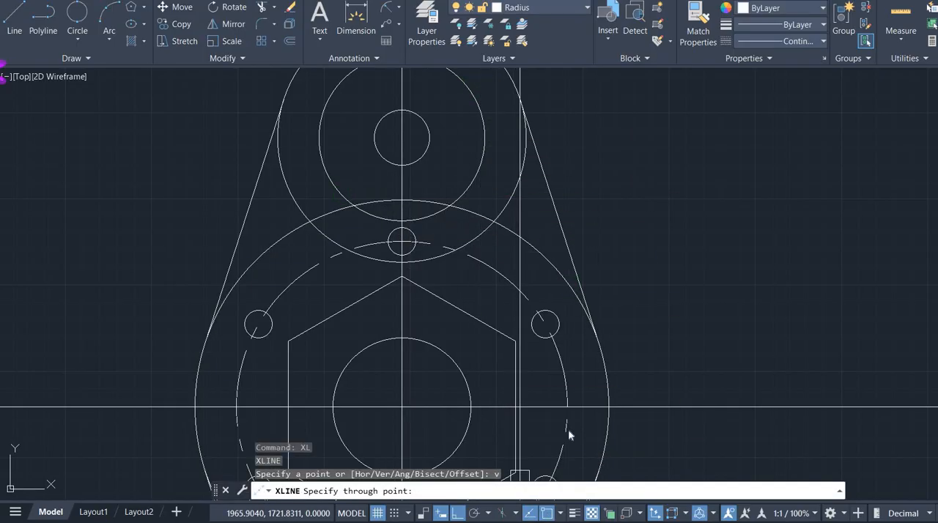
click(586, 343)
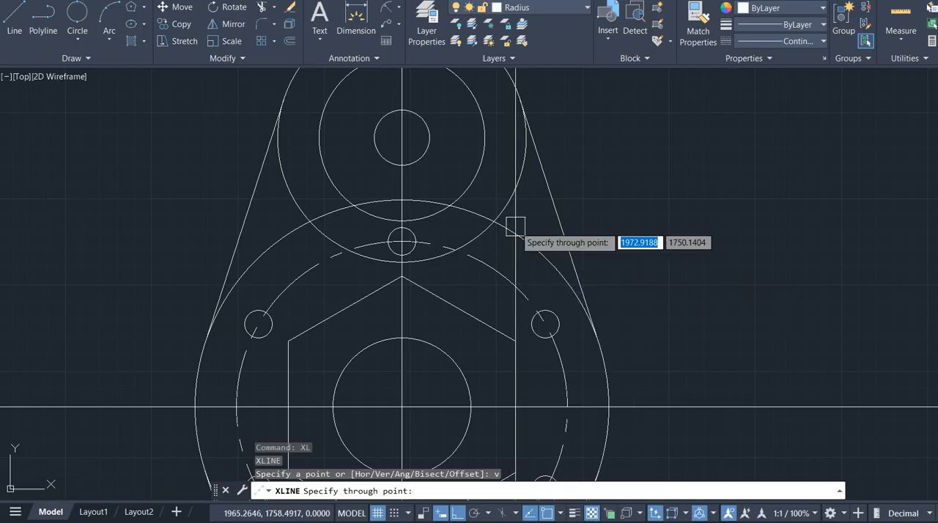
click(484, 138)
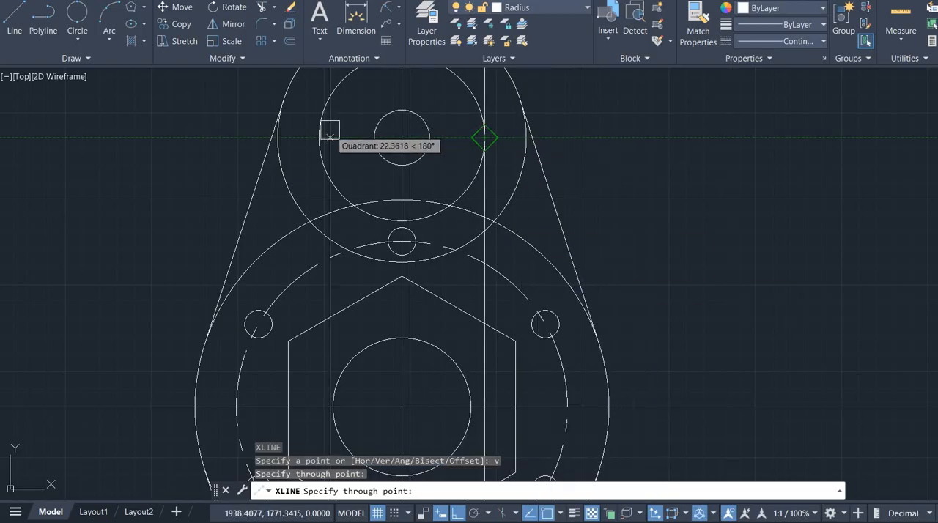
click(318, 135)
scroll(543, 188, down, 2)
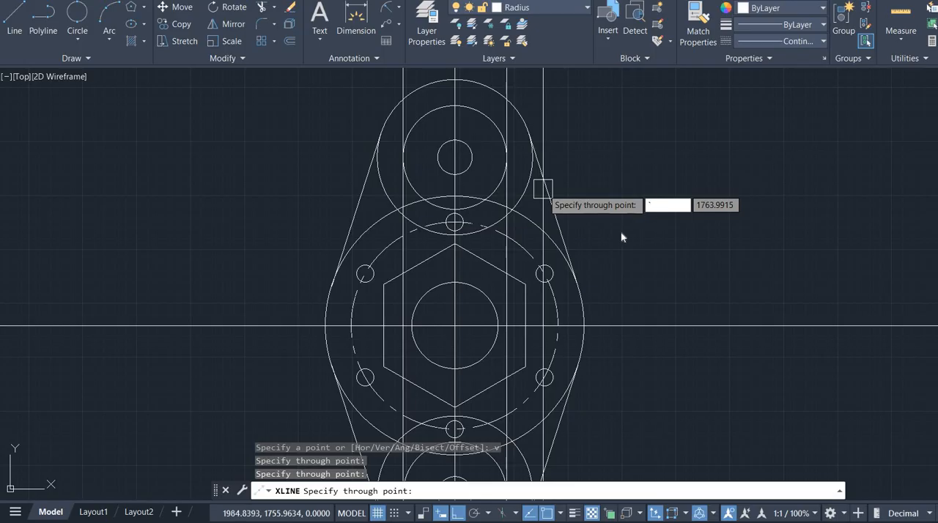
scroll(609, 227, down, 2)
key(Escape)
middle_drag(636, 230, 601, 212)
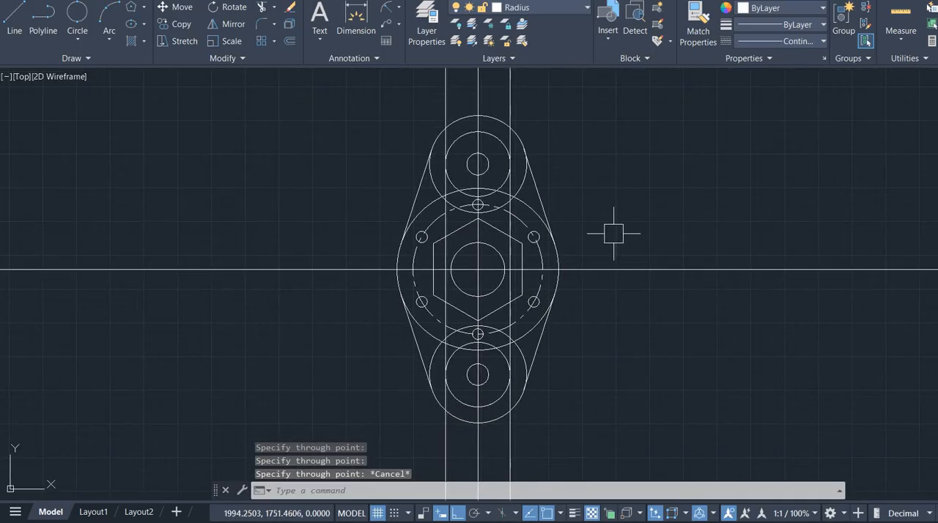
- Trim the vertical lines where they extend beyond the upper and lower radius 18 end circles
scroll(604, 276, up, 2)
mouse_move(620, 180)
middle_down()
mouse_move(624, 343)
mouse_move(628, 302)
middle_up()
text(r)
key(Return)
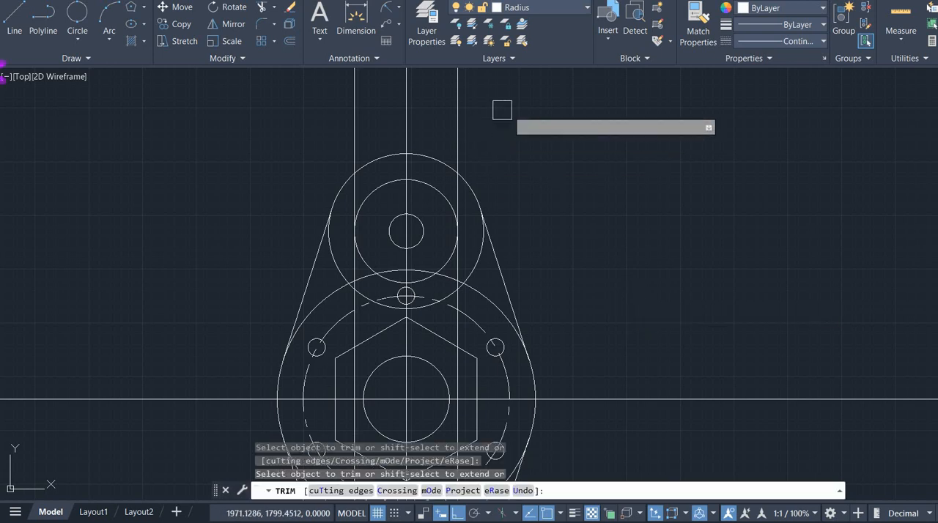
drag(544, 110, 139, 125)
click(140, 125)
scroll(663, 221, down, 4)
middle_drag(665, 239, 568, 131)
drag(591, 327, 359, 352)
- Trim the side arcs of the lower radius 18 circle and lower radius 30 circle inside the tangent lines
scroll(596, 330, down, 2)
scroll(513, 300, up, 8)
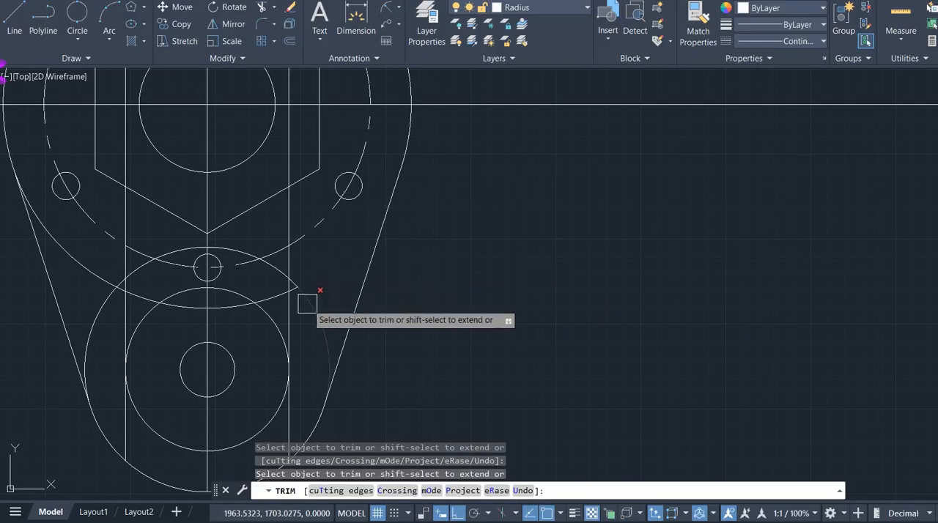
scroll(307, 309, down, 2)
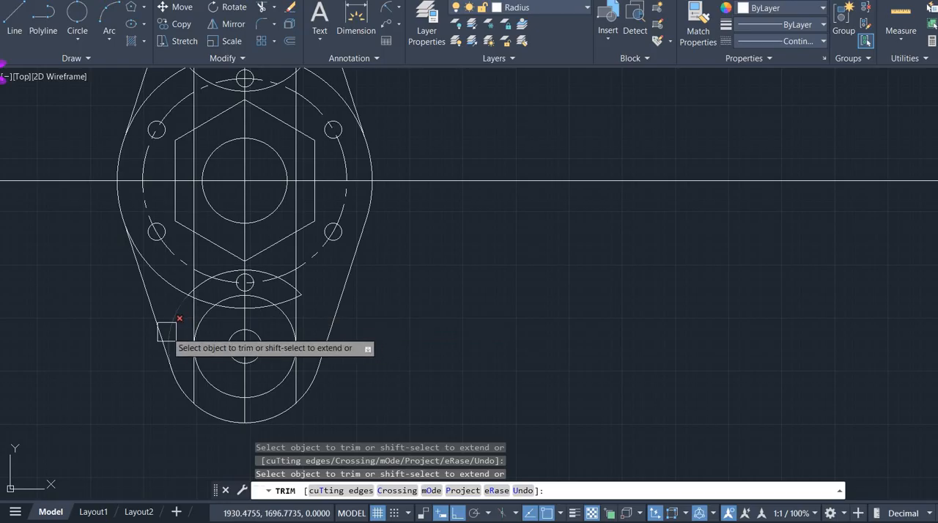
scroll(174, 304, up, 1)
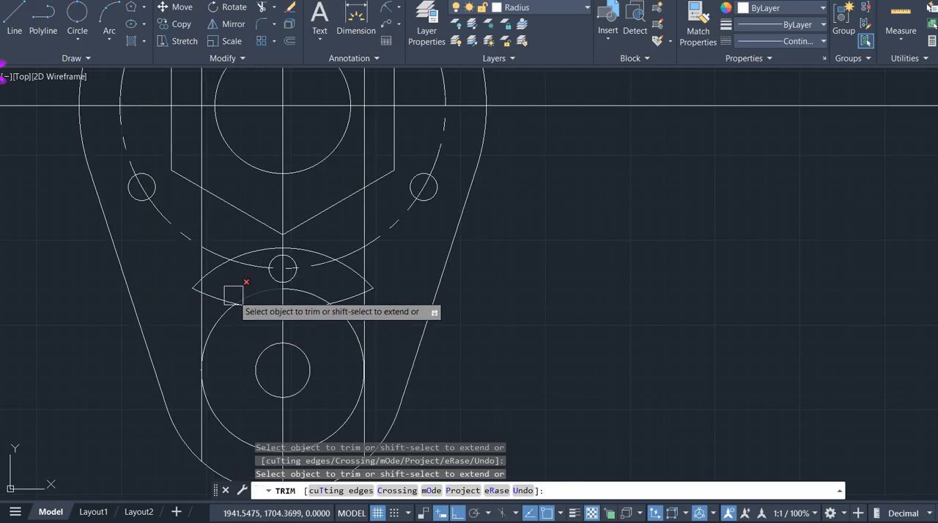
- Trim away the upper half of the lower radius 12 circle between the slot sides
click(220, 339)
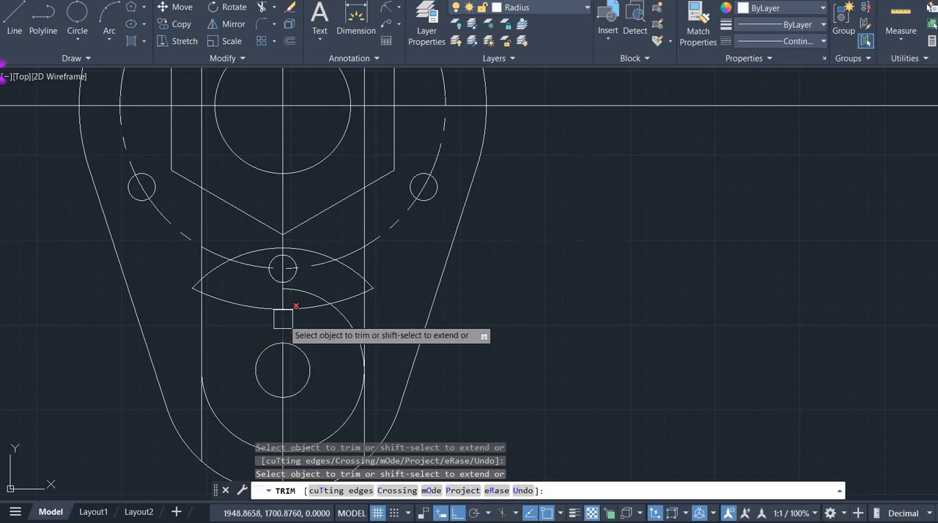
click(323, 302)
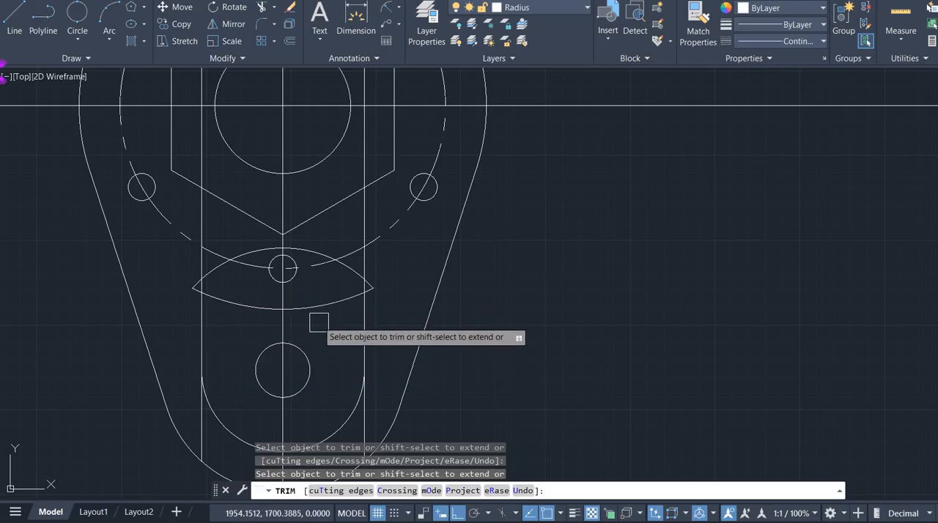
mouse_move(316, 323)
middle_down()
mouse_move(438, 382)
mouse_move(444, 398)
middle_up()
- Trim both slot side lines where they extend below the lower radius 12 arc's tangent points
scroll(448, 390, down, 2)
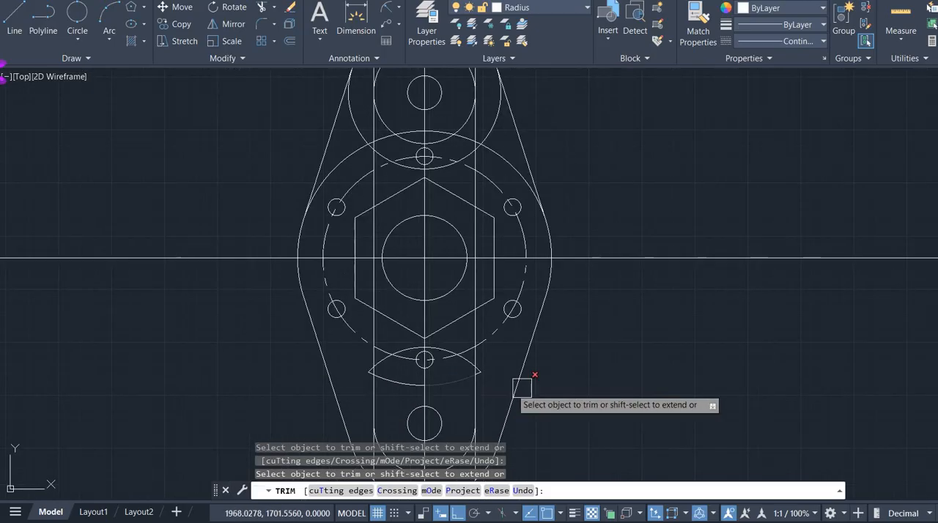
middle_drag(585, 376, 584, 335)
scroll(371, 276, up, 6)
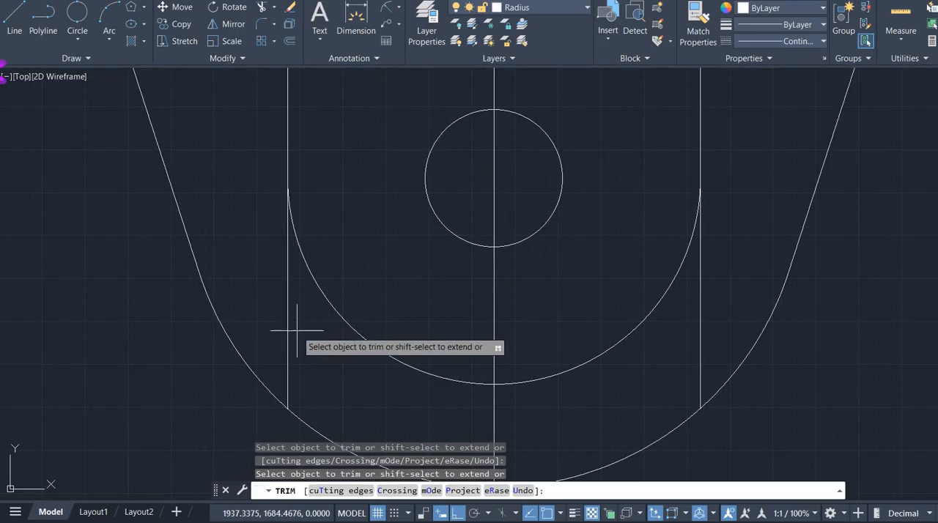
click(290, 334)
key(Return)
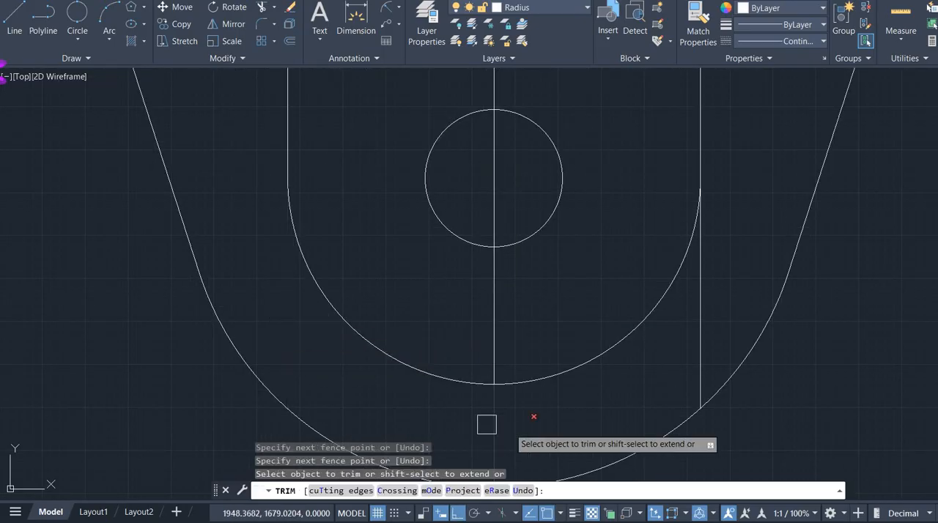
click(710, 342)
key(Return)
- Delete the two leftover radius 18 and radius 30 arcs crossing around the lowest small bolt hole
scroll(699, 327, down, 5)
middle_drag(651, 279, 604, 381)
key(Escape)
click(606, 313)
click(597, 254)
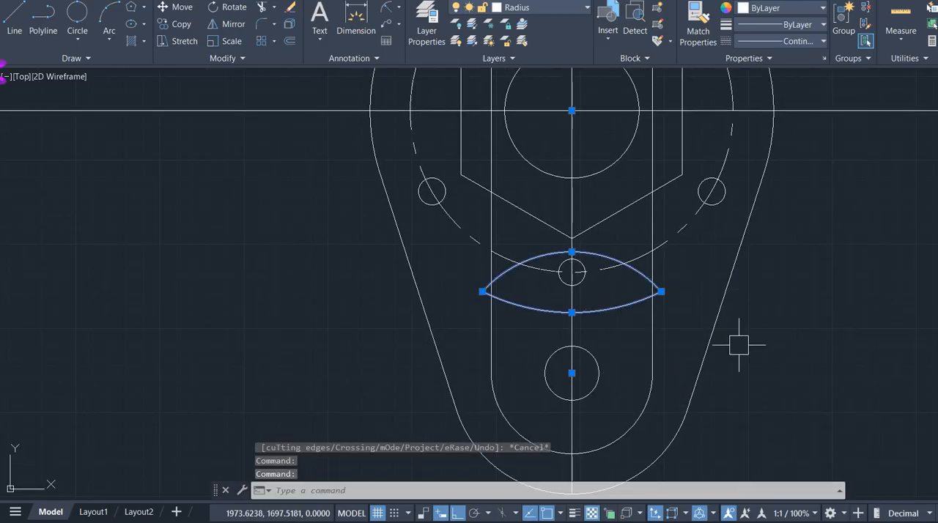
key(Delete)
scroll(628, 271, down, 3)
scroll(561, 429, up, 2)
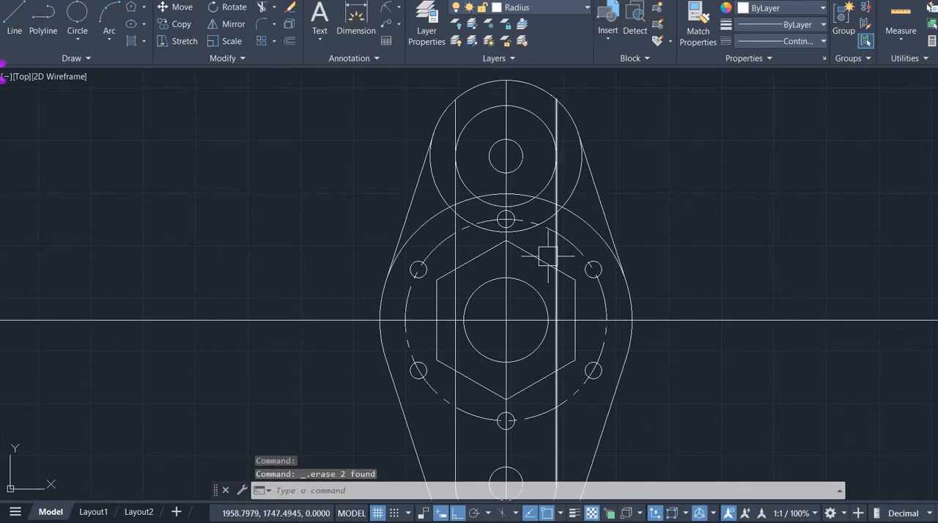
scroll(549, 256, up, 2)
key(Return)
click(562, 245)
key(Return)
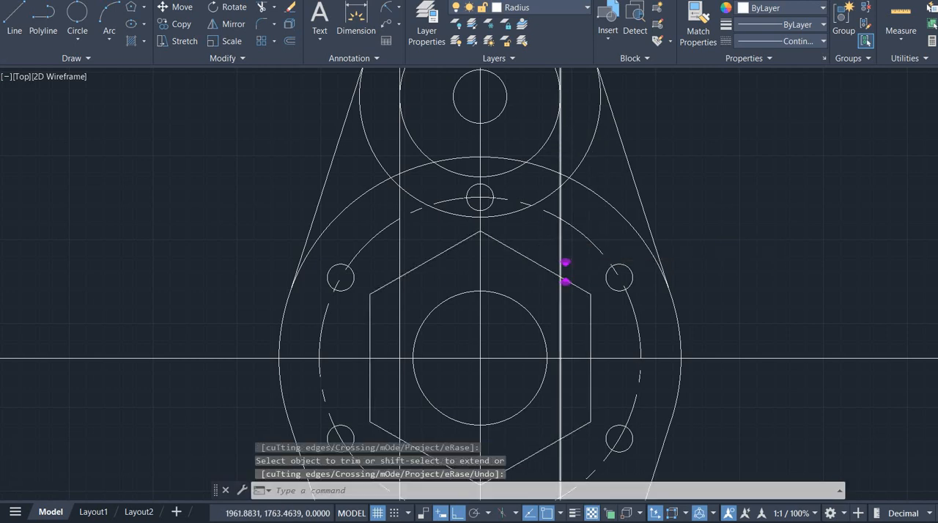
scroll(570, 153, up, 2)
middle_drag(570, 154, 629, 346)
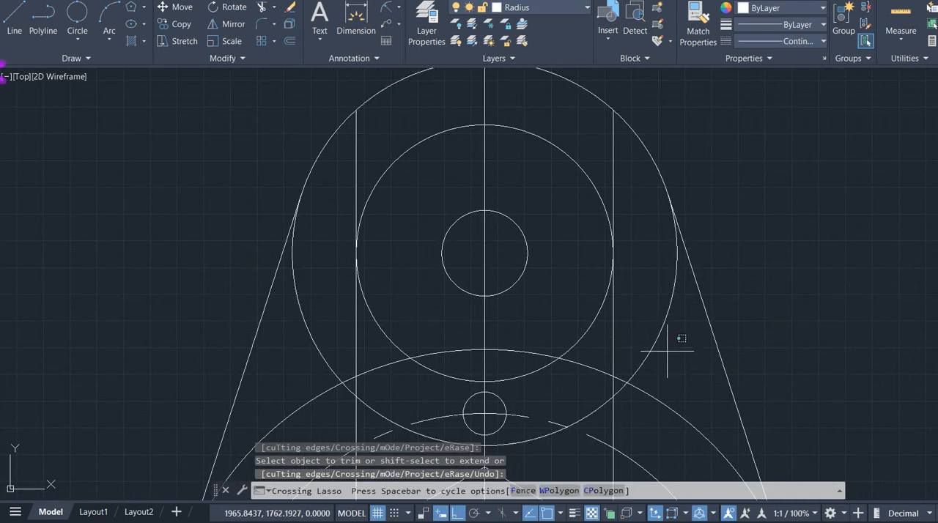
drag(667, 352, 642, 244)
mouse_move(627, 178)
mouse_down()
mouse_move(576, 128)
mouse_move(606, 154)
mouse_up()
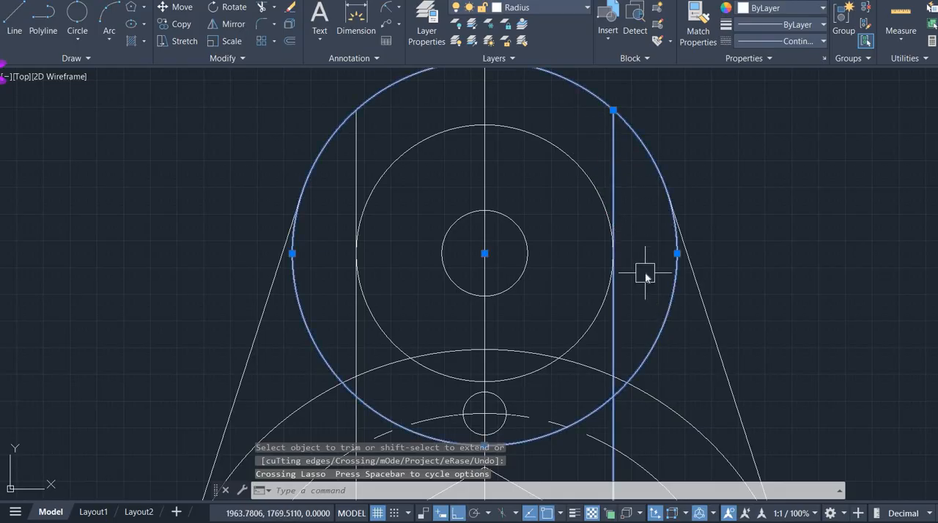
key(Escape)
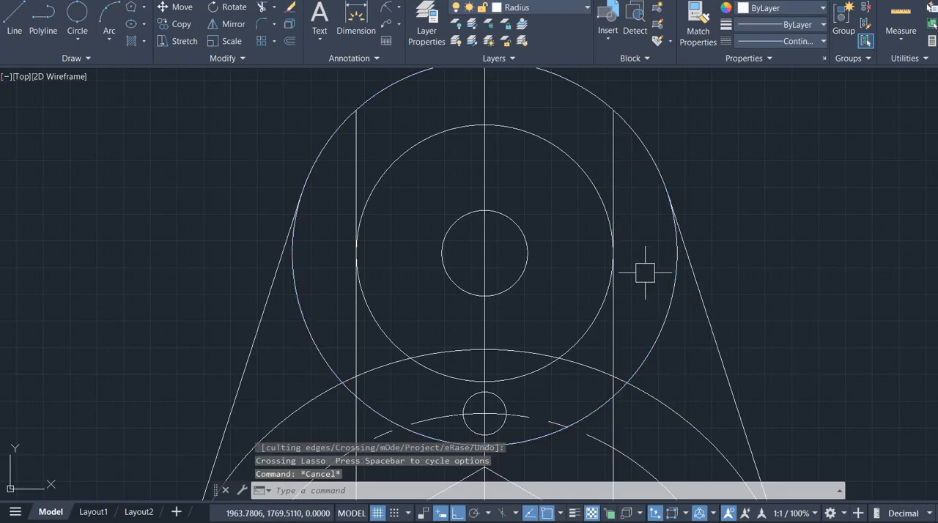
- Trim both slot side lines where they extend above the upper radius 12 circle's tangent points
key(Return)
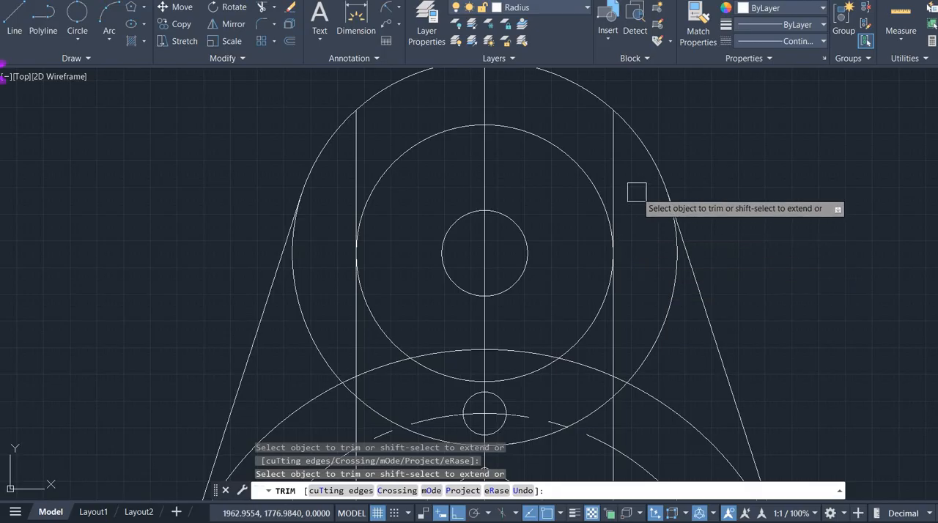
click(588, 126)
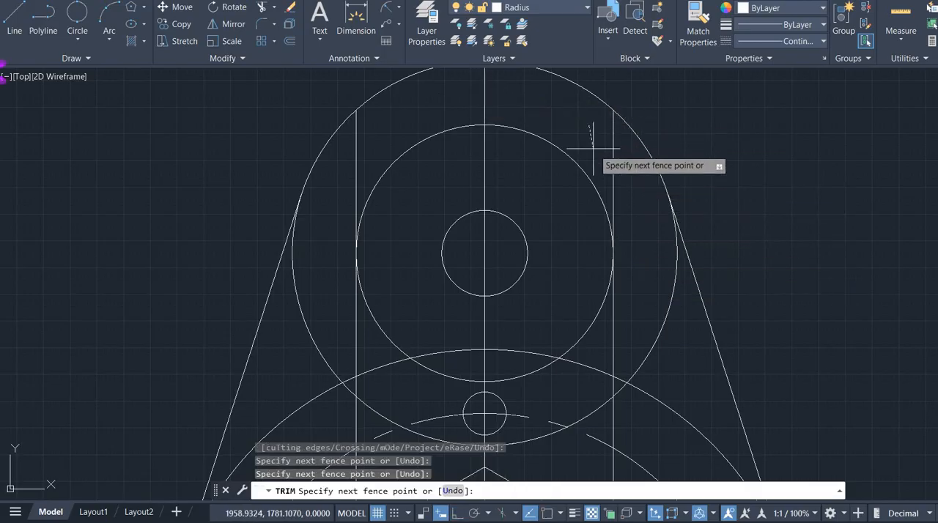
click(624, 175)
click(349, 155)
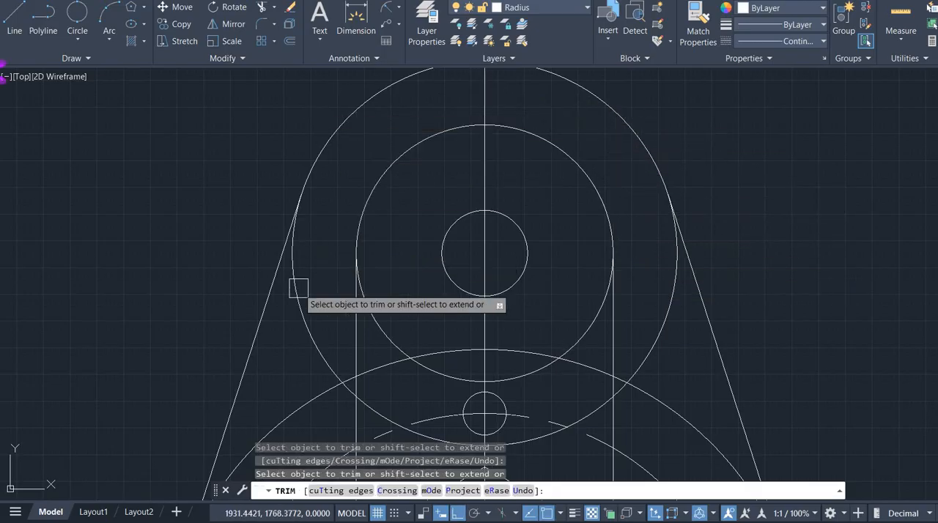
- Trim the upper radius 18 circle's side arcs inside the tangent lines and the lower side arcs of the upper radius 12 circle
click(301, 327)
scroll(301, 327, down, 2)
middle_drag(306, 325, 321, 172)
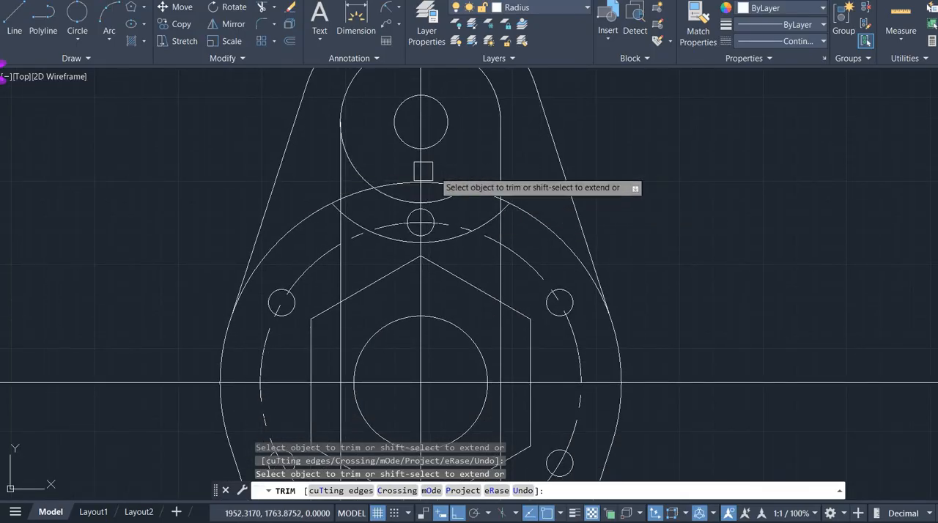
- Delete the two leftover radius 18 and radius 12 arcs around the uppermost small bolt hole
key(Escape)
click(381, 233)
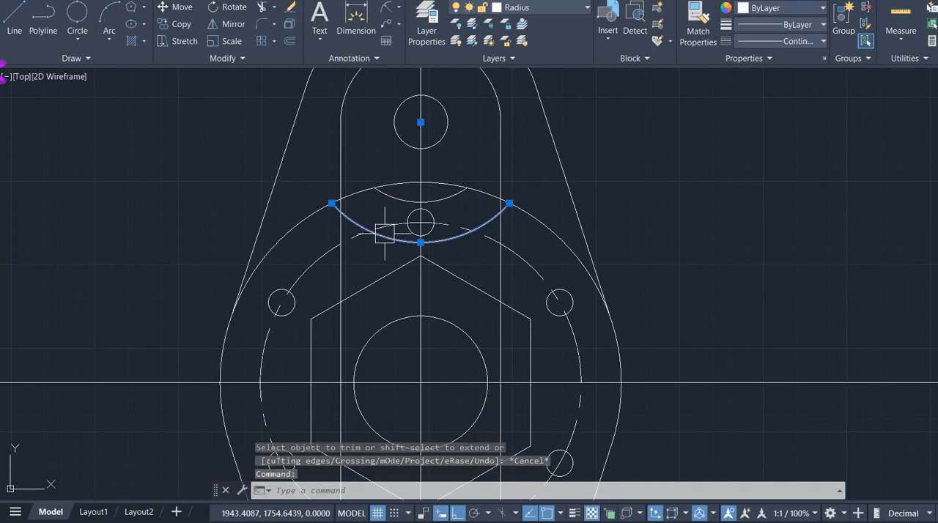
click(384, 195)
key(Delete)
scroll(567, 261, down, 4)
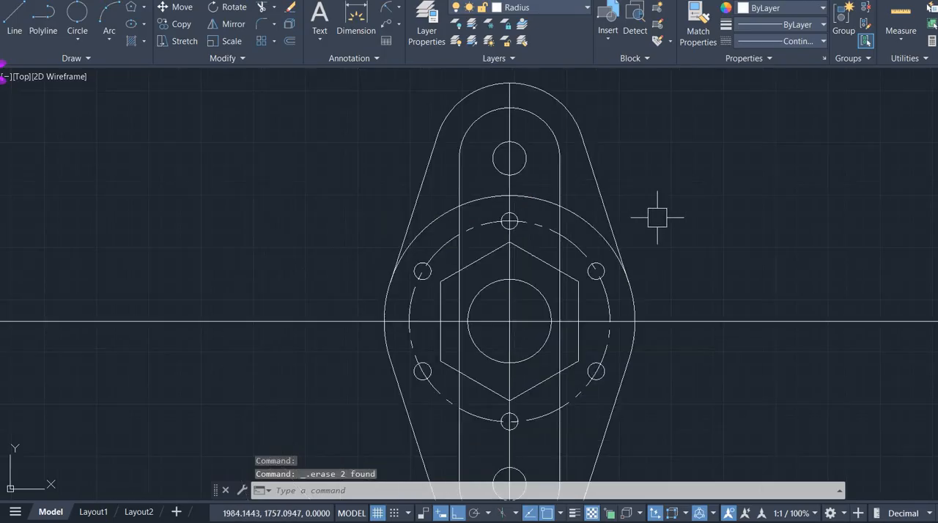
- Trim away the upper portion of the radius 30 circle lying inside the tangent outline
middle_drag(670, 241, 542, 213)
scroll(500, 323, up, 2)
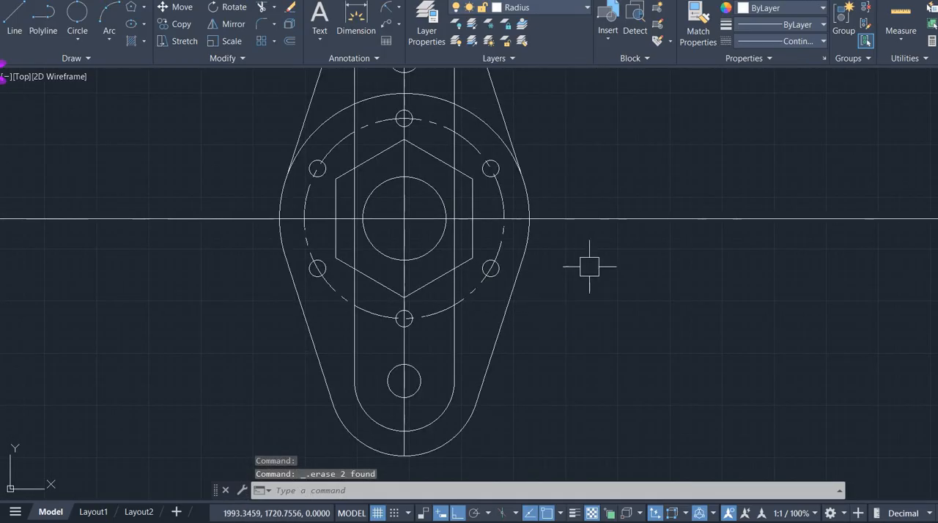
middle_drag(592, 266, 623, 376)
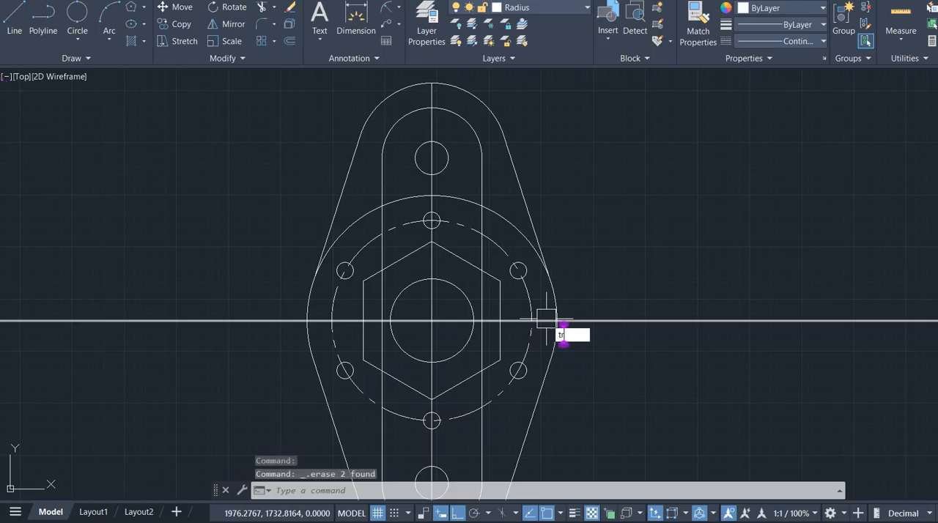
key(Return)
scroll(382, 220, up, 2)
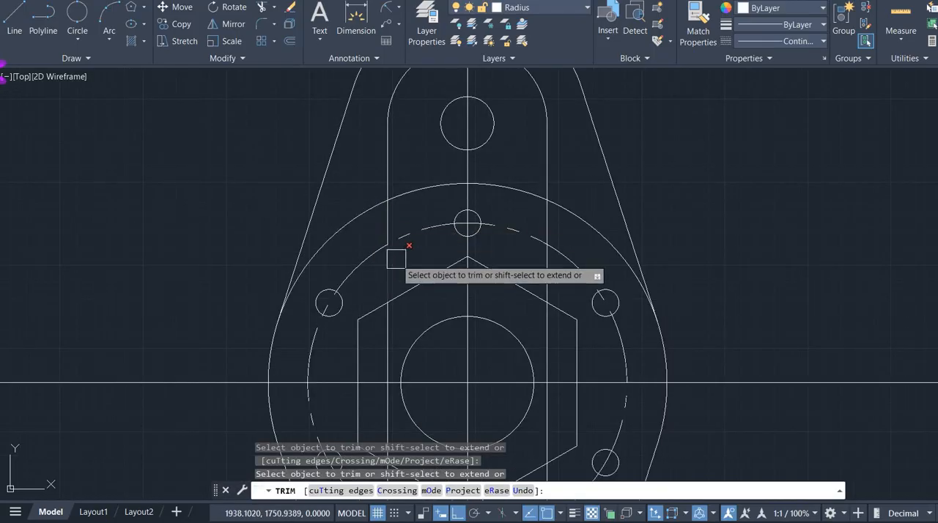
click(359, 215)
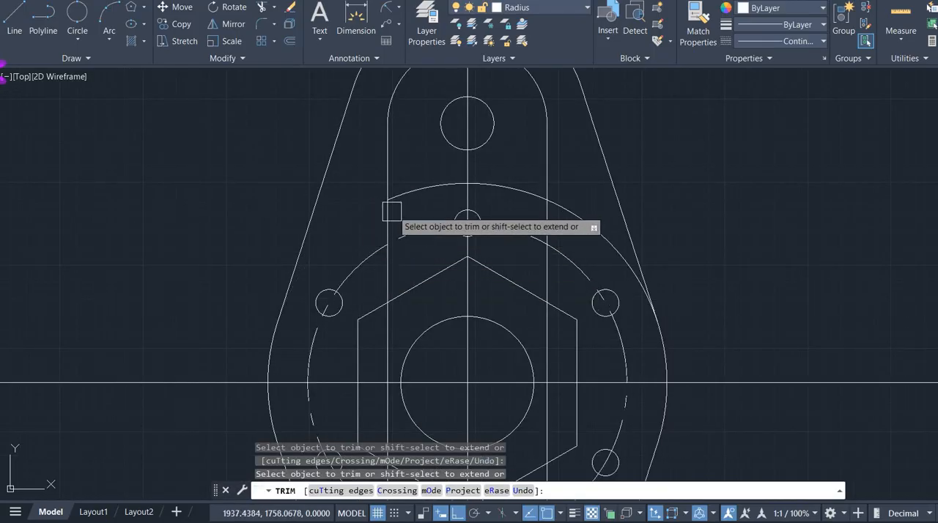
click(510, 200)
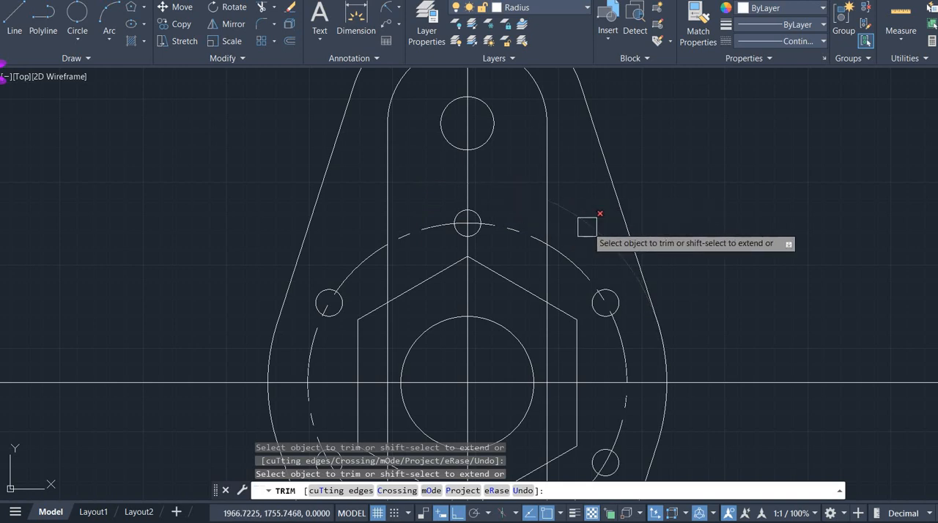
- Trim away the slot side line segments that run inside the central hexagon
middle_drag(764, 278, 700, 86)
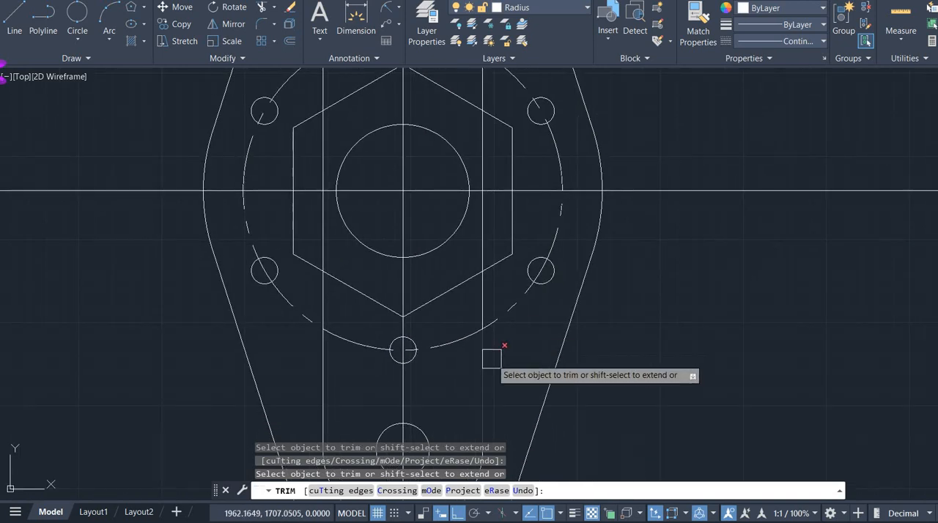
scroll(493, 359, down, 2)
mouse_move(606, 366)
middle_down()
mouse_move(607, 313)
mouse_move(613, 360)
mouse_move(662, 360)
middle_up()
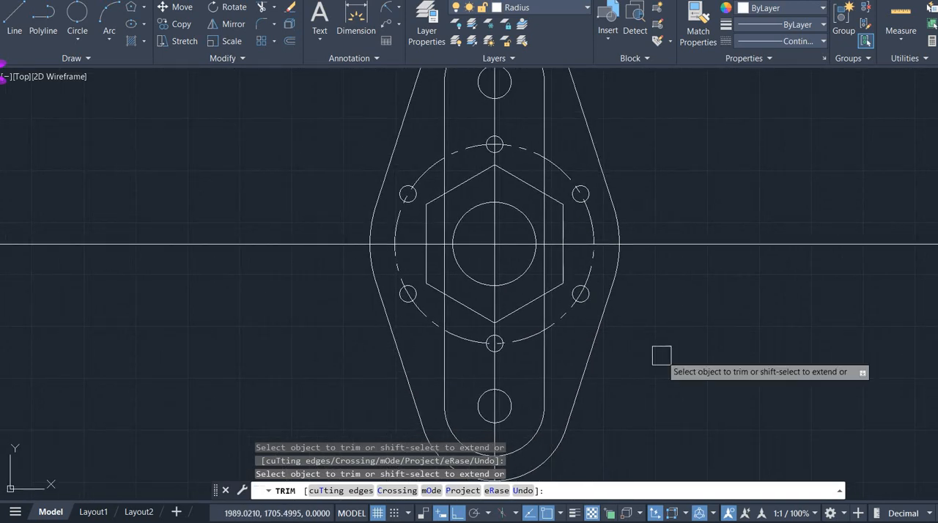
scroll(450, 179, up, 2)
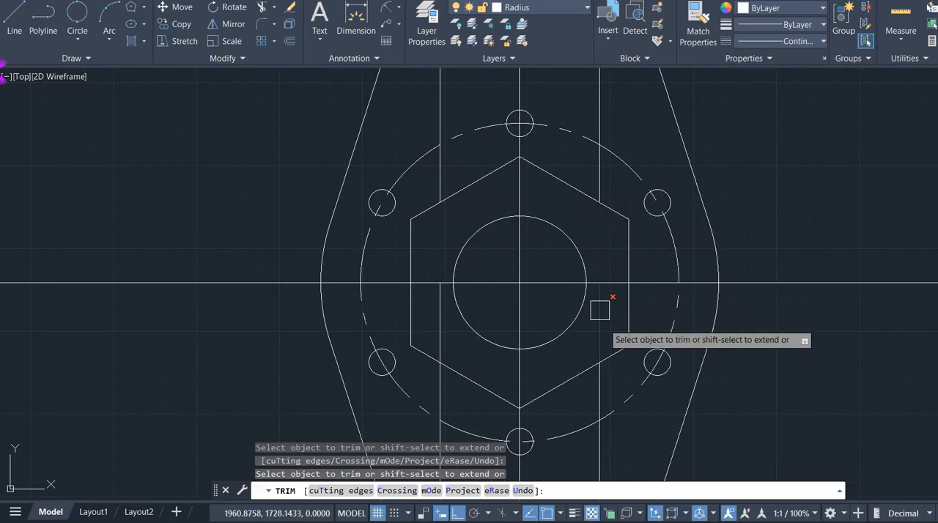
scroll(687, 457, down, 2)
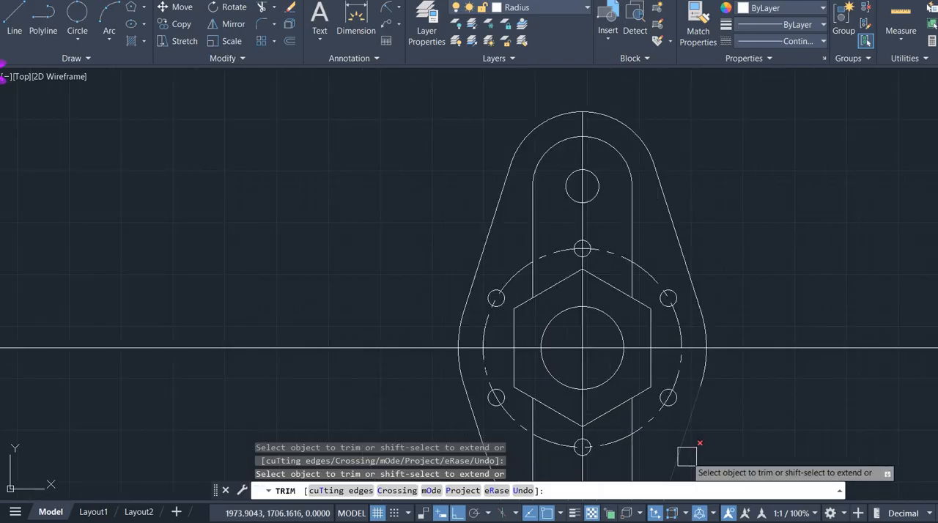
mouse_move(746, 418)
middle_down()
mouse_move(639, 305)
mouse_move(650, 314)
mouse_move(576, 315)
middle_up()
scroll(639, 306, down, 2)
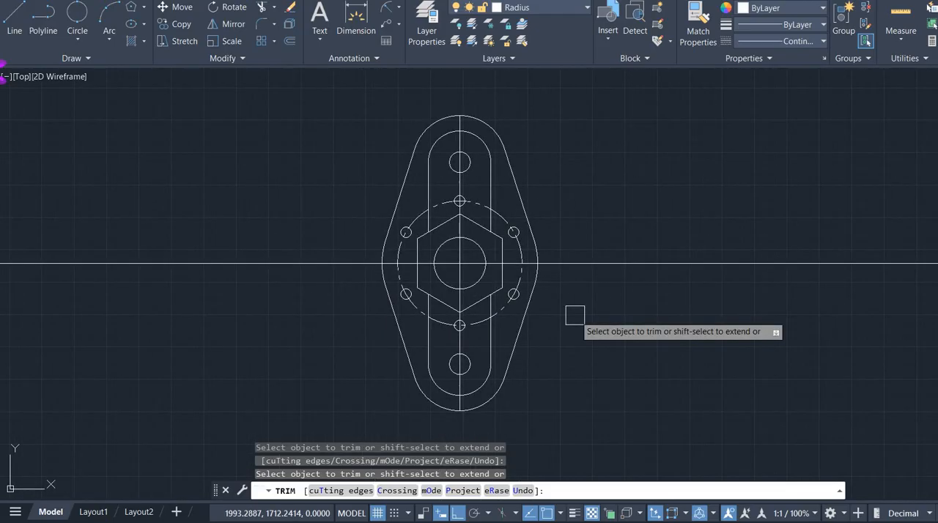
key(Escape)
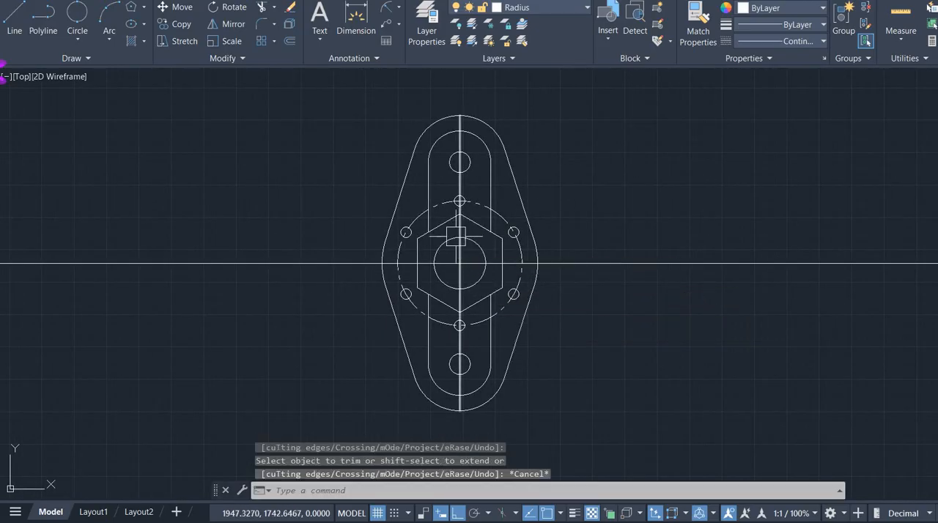
- Delete the vertical centre construction line running through the plate
scroll(455, 235, up, 6)
click(467, 208)
key(Delete)
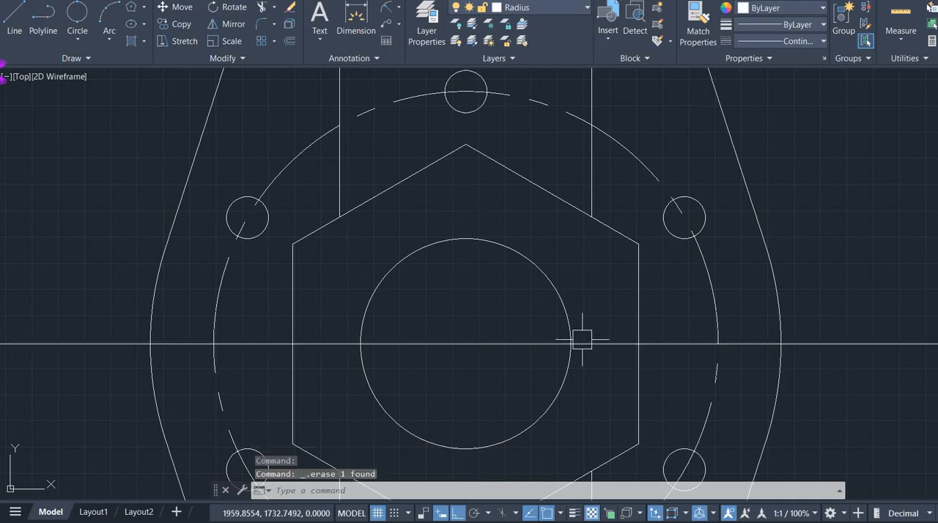
scroll(579, 335, down, 5)
mouse_move(669, 366)
middle_down()
mouse_move(686, 366)
mouse_move(597, 286)
middle_up()
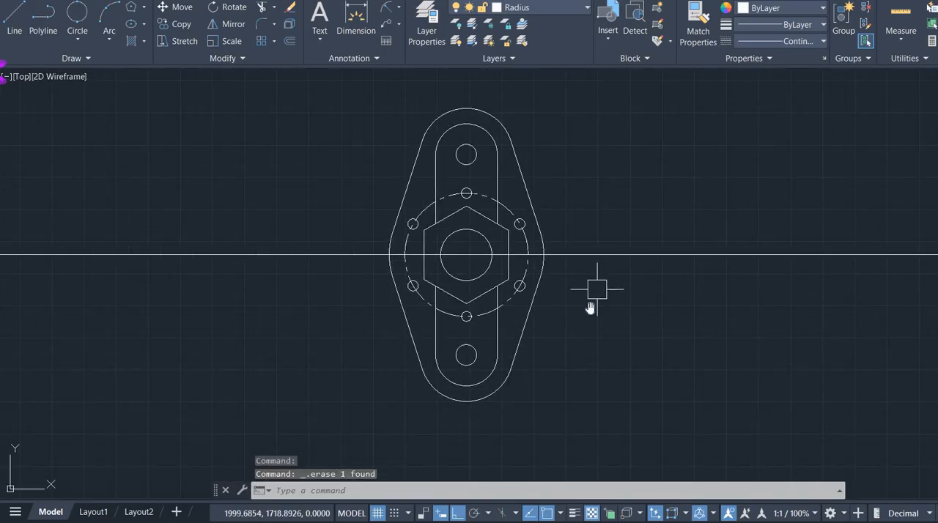
- Switch to the reference image, examine the dimensions of the small rectangular key left of the hexagon, and return to AutoCAD
key(alt+Tab)
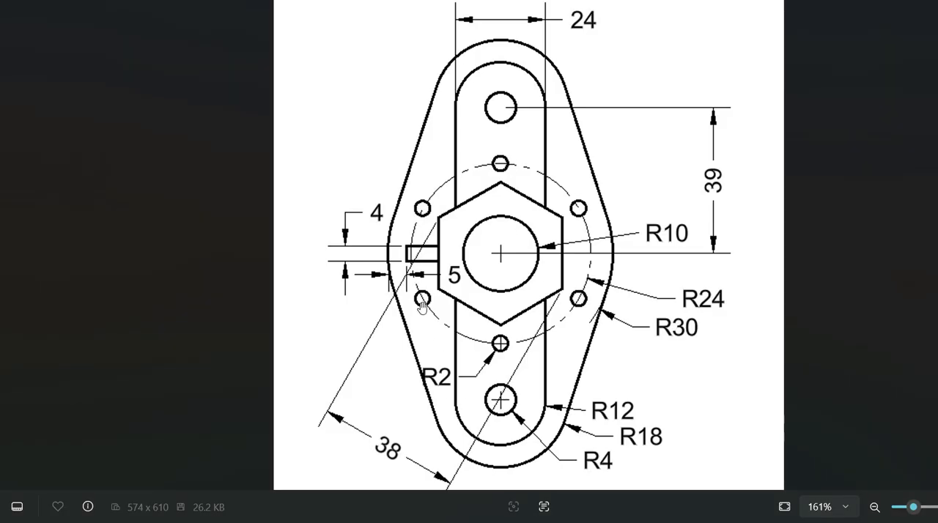
key(alt+Tab)
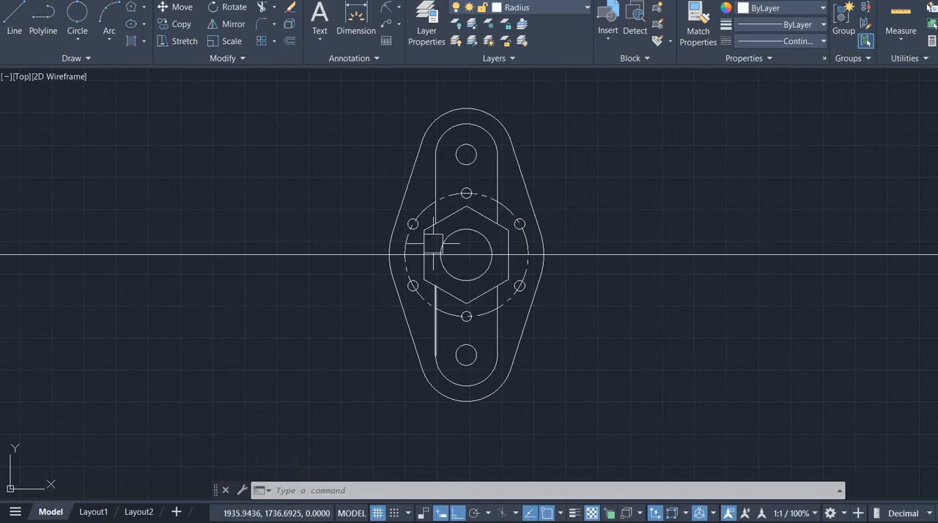
key(alt+Tab)
scroll(395, 251, up, 2)
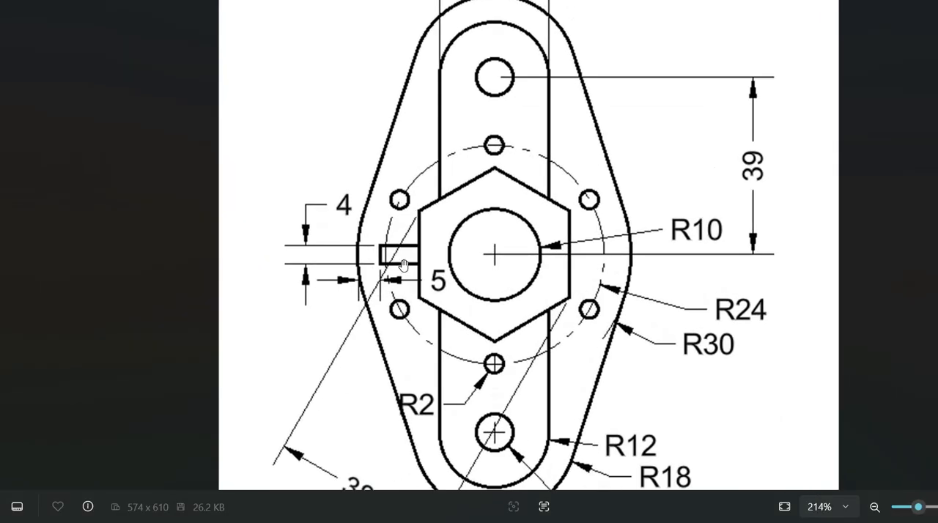
scroll(391, 301, down, 1)
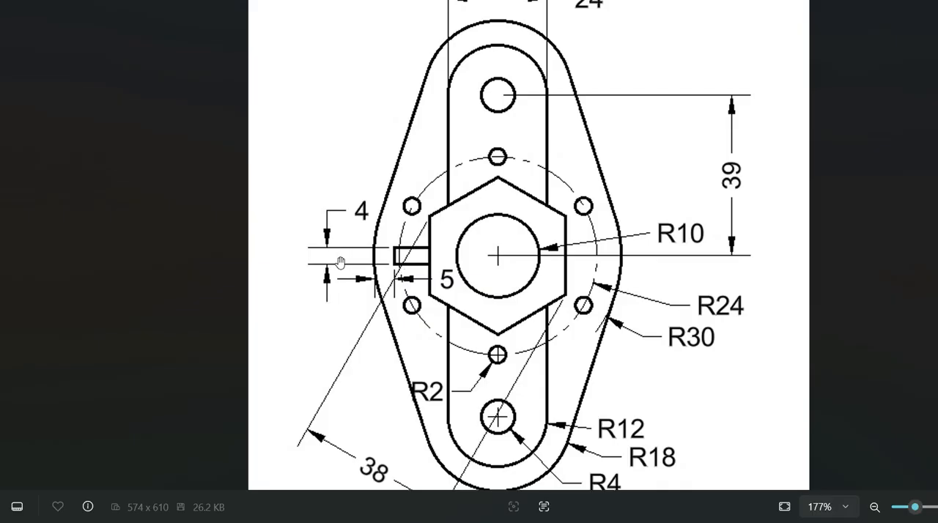
key(alt+Tab)
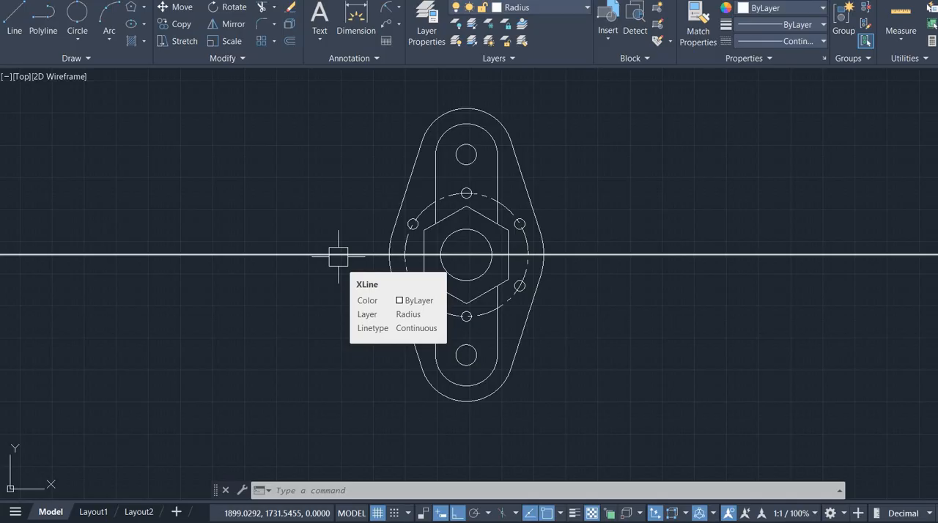
- Offset the horizontal centre construction line by 2 both above and below
click(338, 256)
key(Delete)
key(Escape)
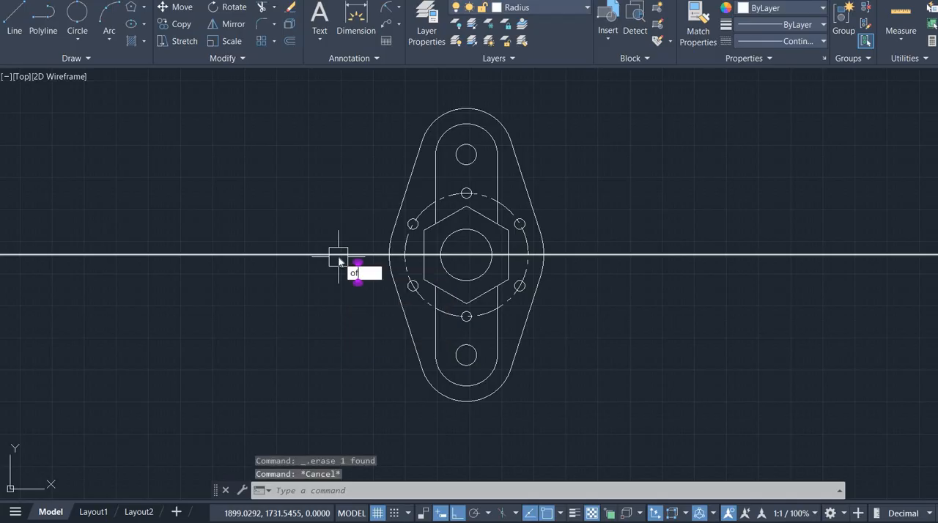
text(of)
key(Return)
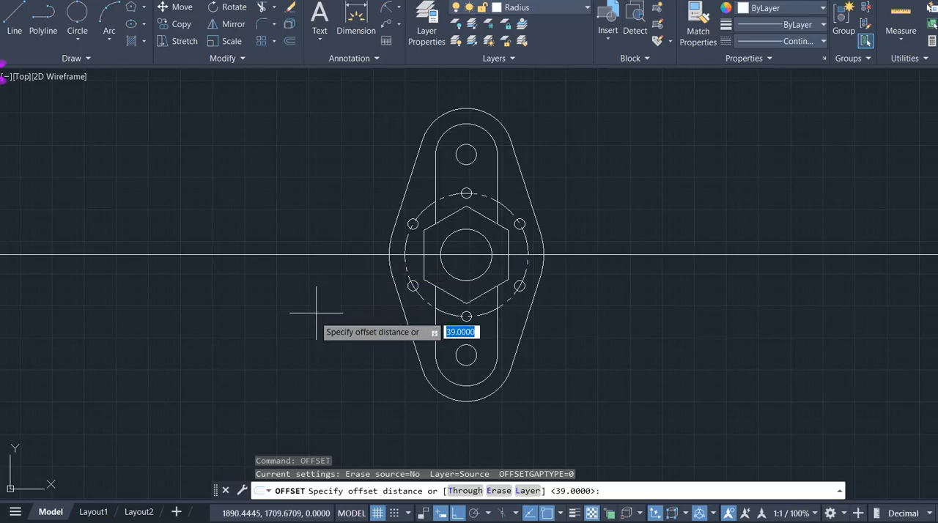
text(2)
key(Return)
click(357, 248)
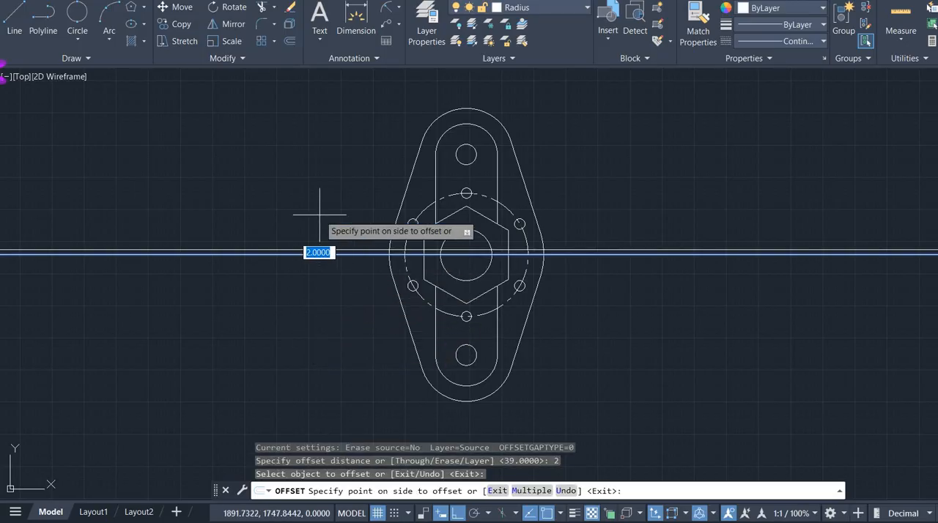
click(320, 251)
scroll(321, 254, up, 6)
click(363, 237)
click(360, 232)
key(Escape)
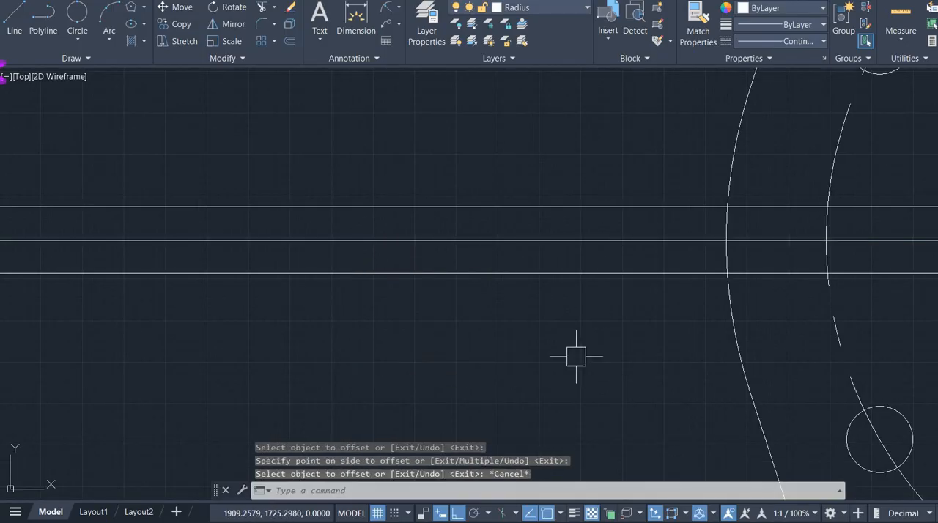
- Draw a vertical construction line through the leftmost point of the plate outline on the horizontal centreline
scroll(576, 356, down, 4)
middle_drag(586, 357, 426, 287)
scroll(434, 264, up, 2)
scroll(434, 263, up, 2)
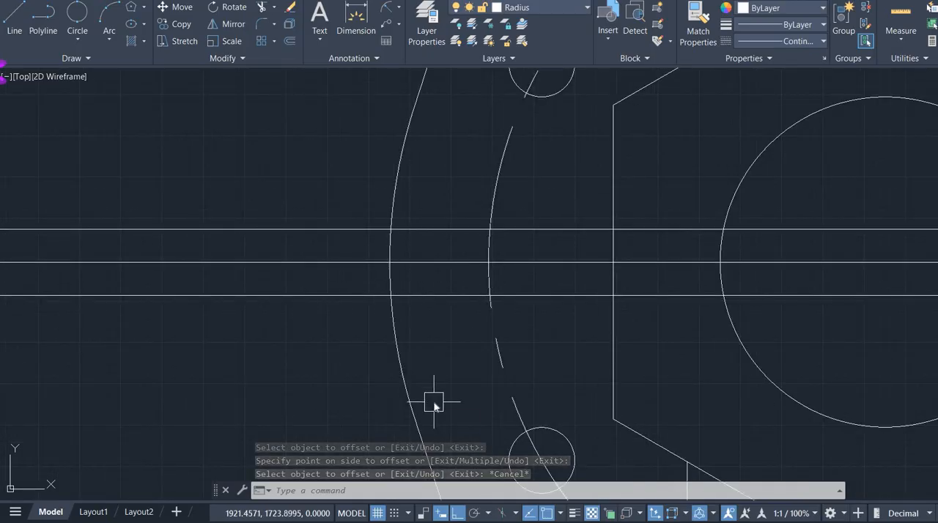
text(xl)
key(Return)
text(v)
key(Return)
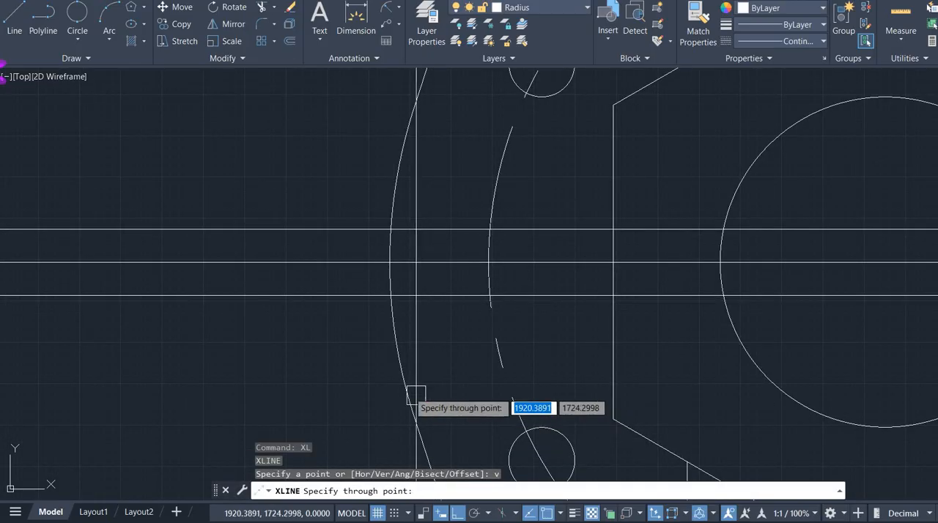
click(390, 264)
key(Escape)
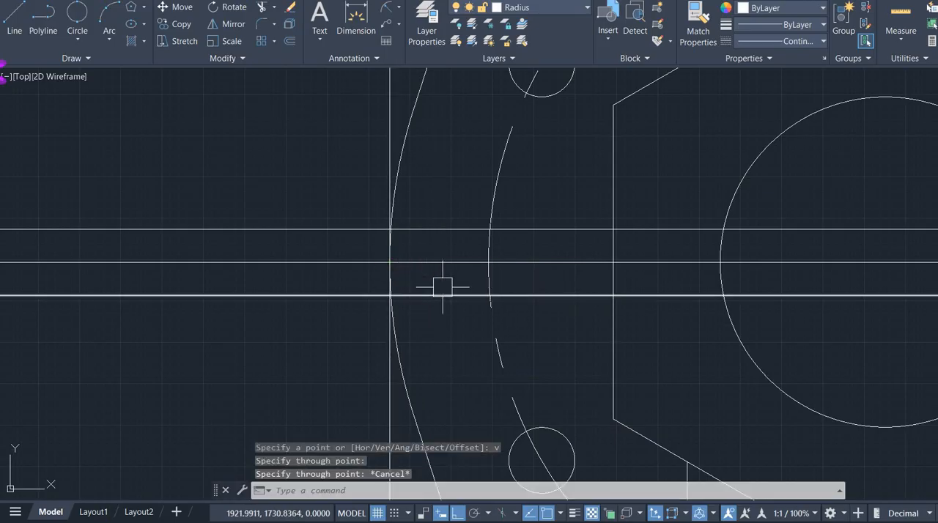
- Offset the vertical construction line by 5 toward the inside of the plate
text(o)
key(Return)
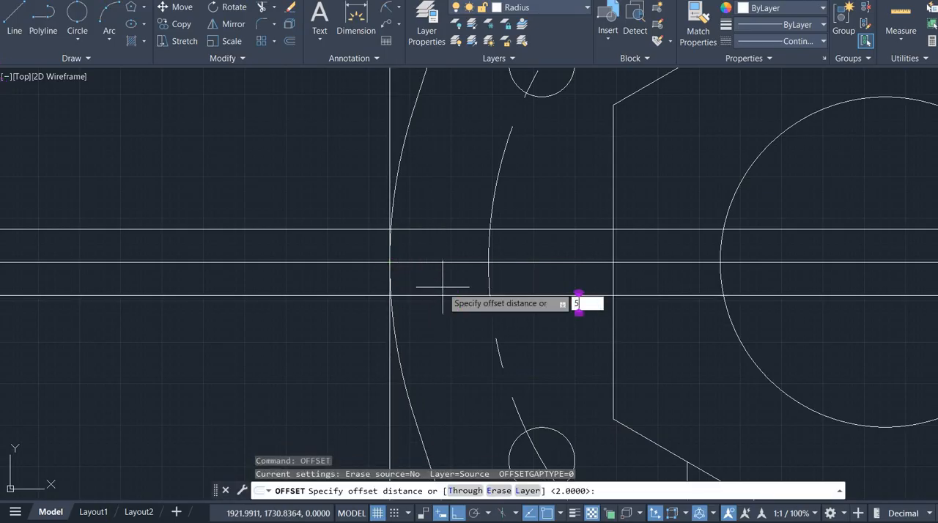
key(Return)
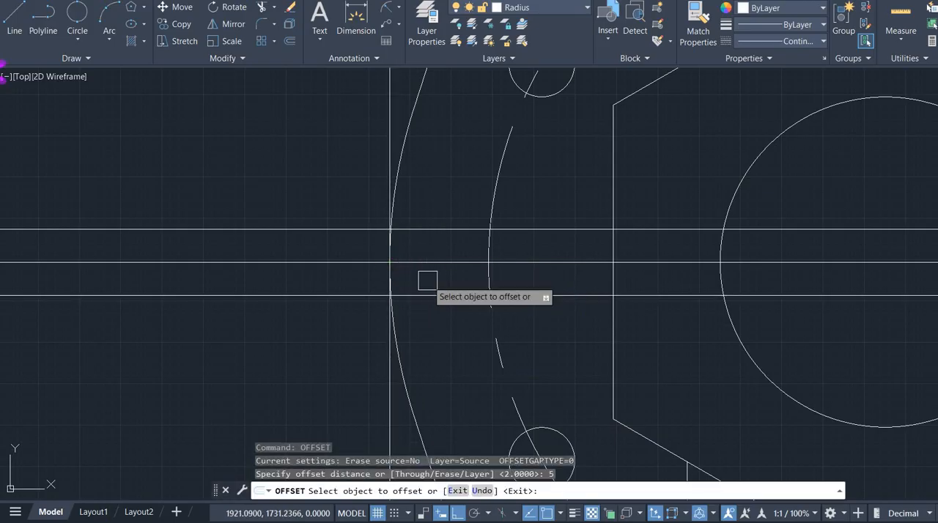
click(389, 403)
click(431, 390)
key(Escape)
- Trim all three horizontal lines where they extend left of the inner vertical construction line
text(t)
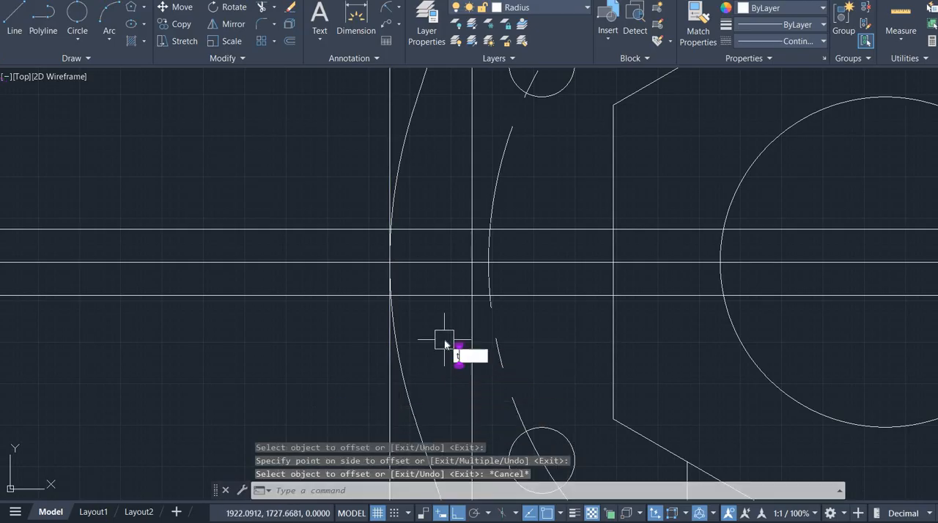
text(r)
key(Return)
scroll(333, 325, down, 5)
middle_drag(333, 324, 268, 233)
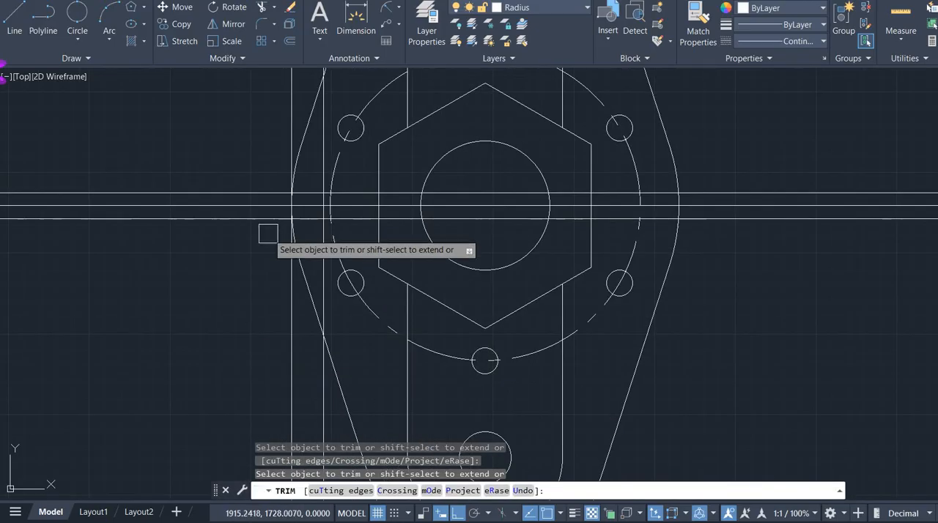
click(256, 315)
click(199, 159)
scroll(233, 201, up, 4)
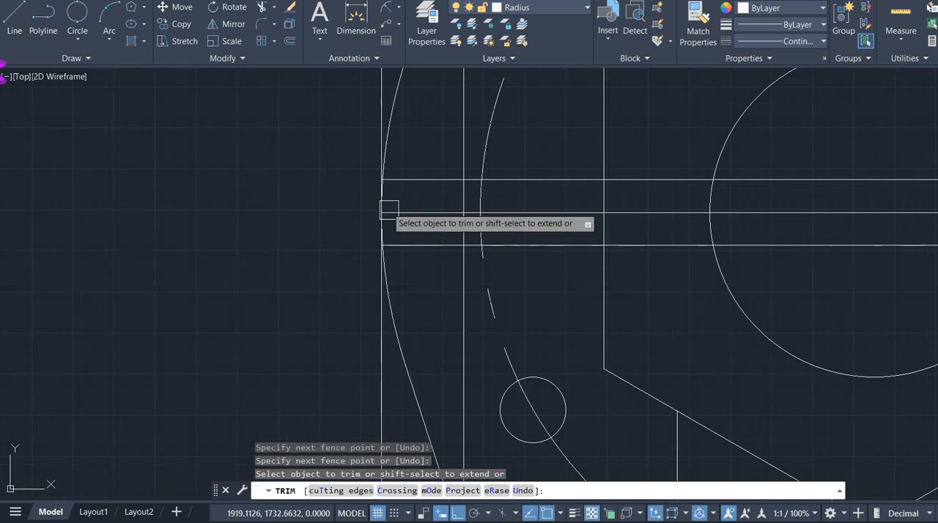
click(406, 264)
click(422, 170)
scroll(425, 201, down, 2)
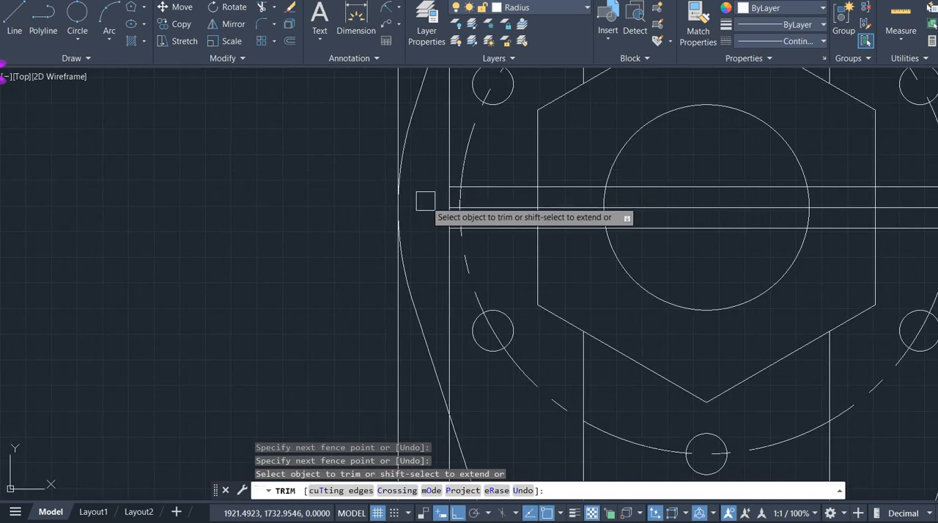
middle_drag(419, 210, 330, 320)
key(Escape)
- Delete the vertical construction line touching the plate outline's leftmost point
click(314, 183)
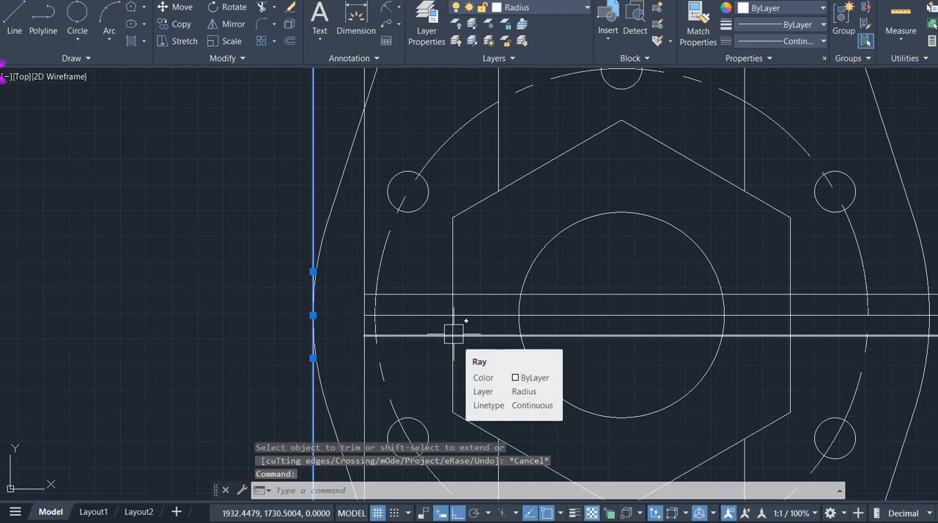
key(Delete)
middle_drag(505, 313, 383, 228)
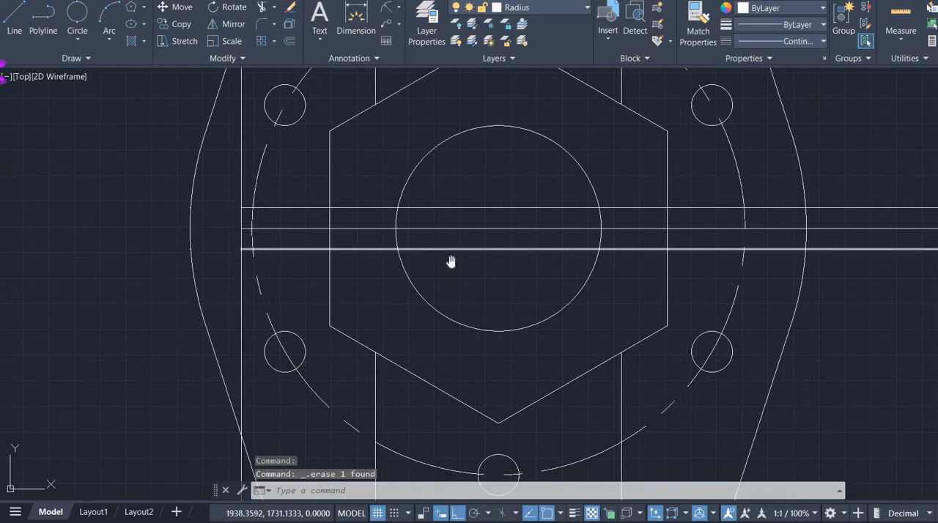
- Trim the three horizontal lines between the hexagon's left side and the radius 10 circle
key(alt+Tab)
key(alt+Tab)
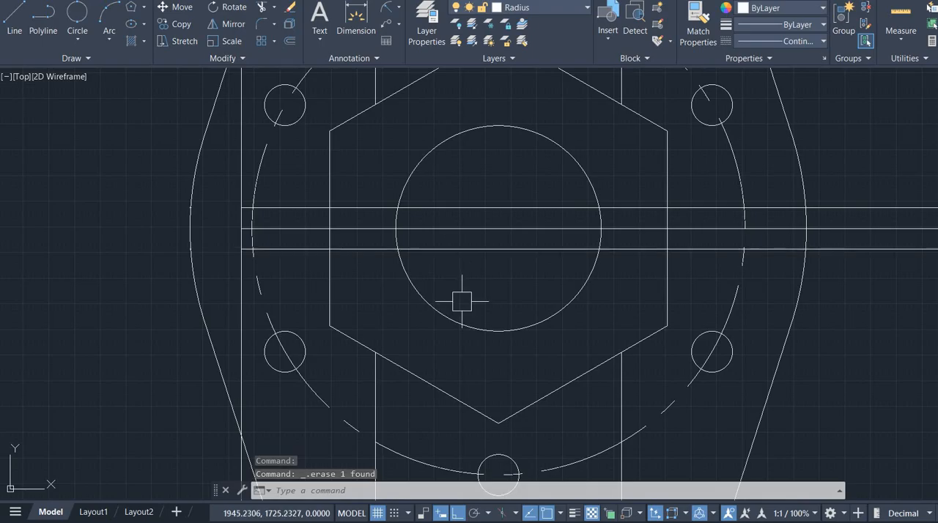
text(t or)
key(Return)
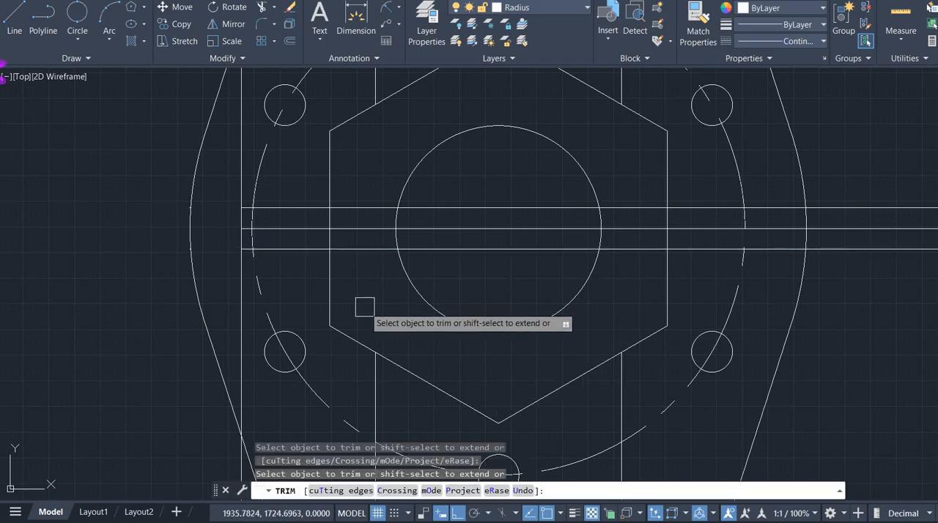
click(366, 247)
drag(368, 184, 367, 184)
key(Escape)
- Delete the three remaining horizontal lines crossing the central circle and running off to the right
click(500, 281)
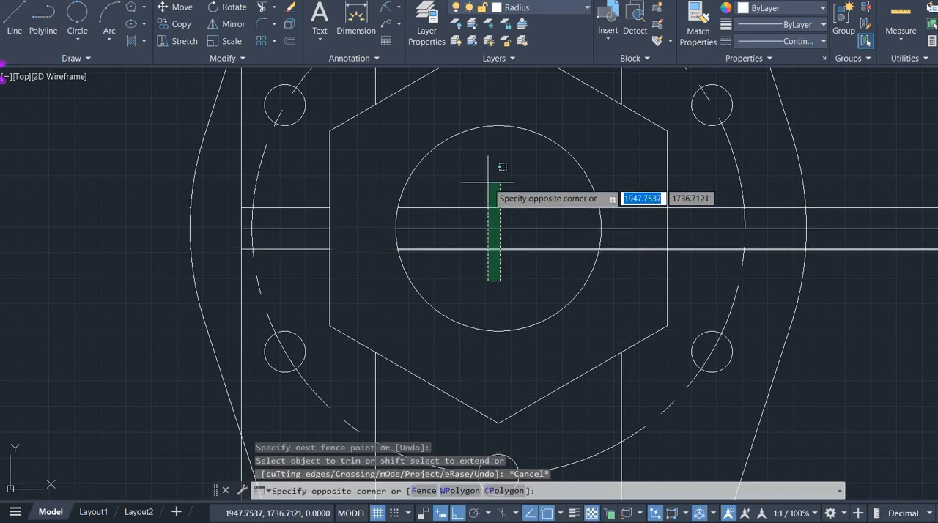
click(486, 187)
key(Delete)
scroll(486, 191, down, 2)
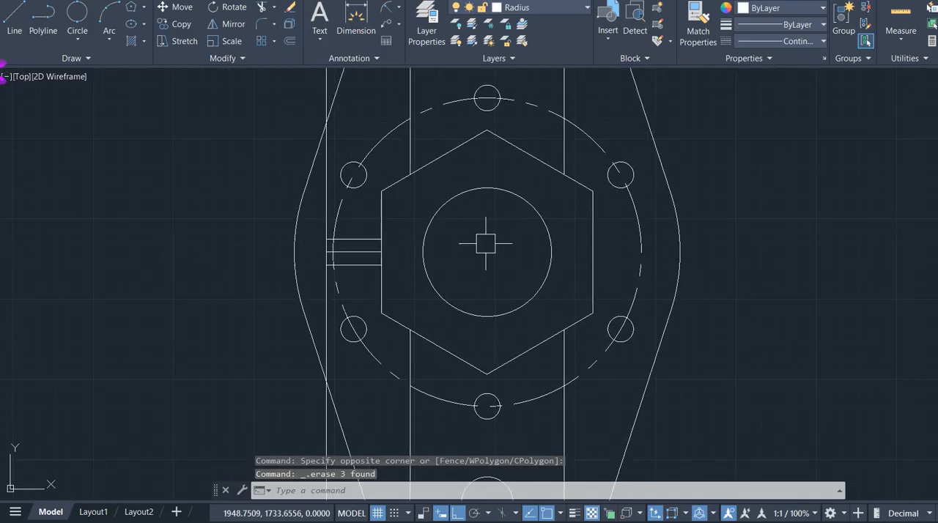
- Trim the vertical construction line above and below the small key, and trim the middle horizontal line between the dashed circle and the hexagon
scroll(348, 255, up, 4)
text(r)
key(Return)
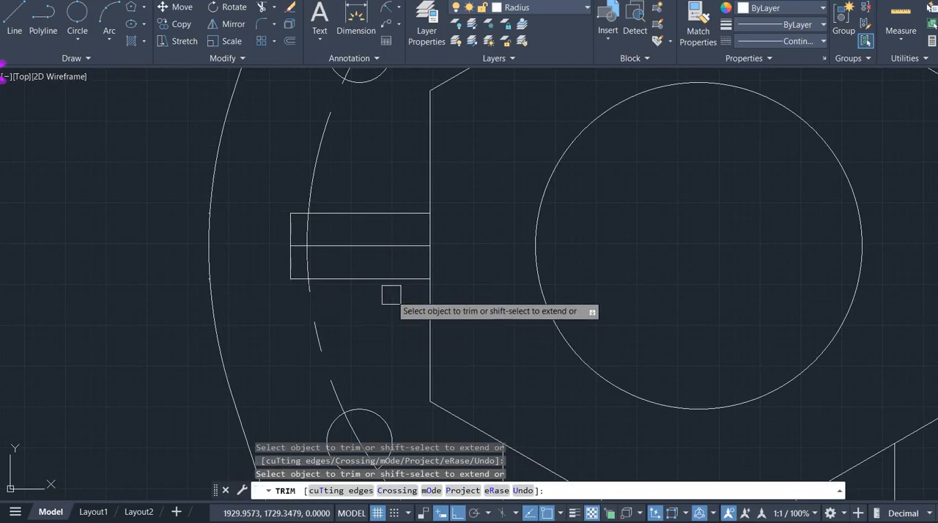
scroll(388, 301, down, 2)
key(Escape)
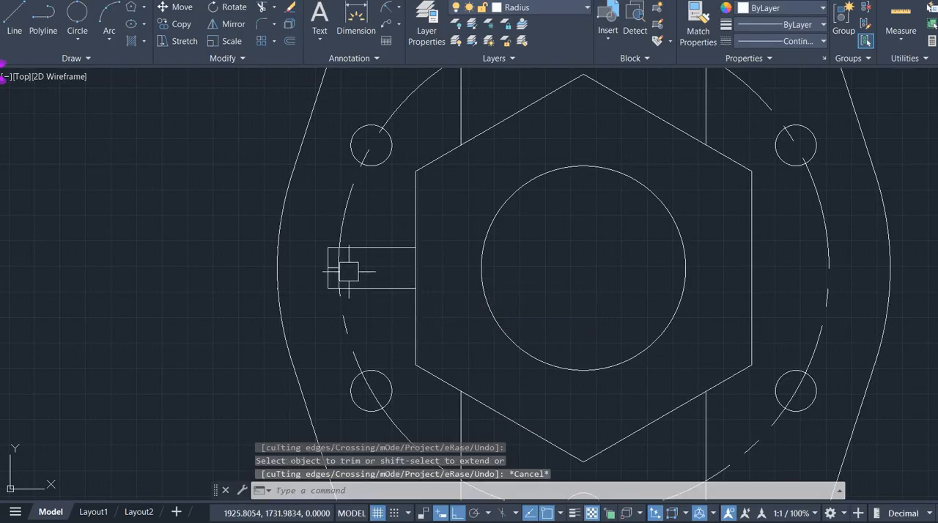
- Trim away the leftover middle-line piece between the key's outer end and the dashed circle
scroll(351, 272, up, 6)
text(t)
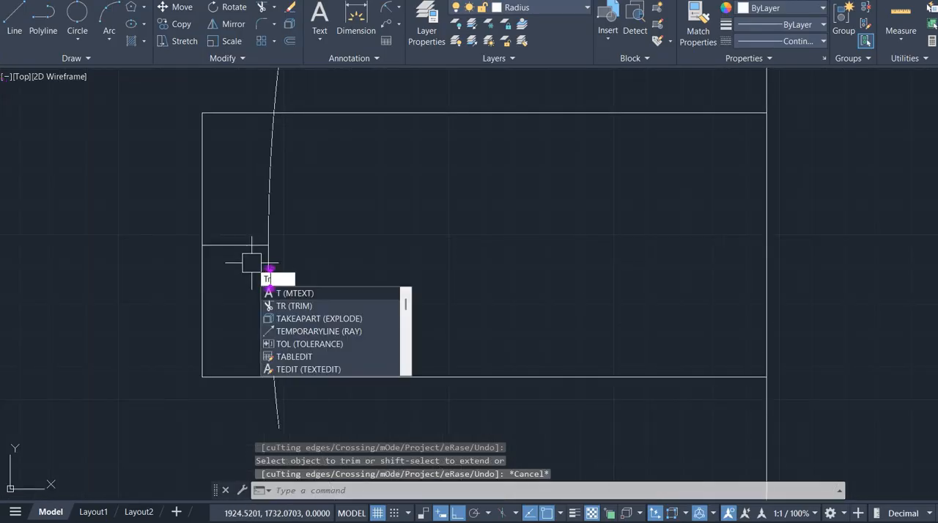
key(Return)
scroll(389, 307, down, 5)
middle_drag(463, 302, 359, 230)
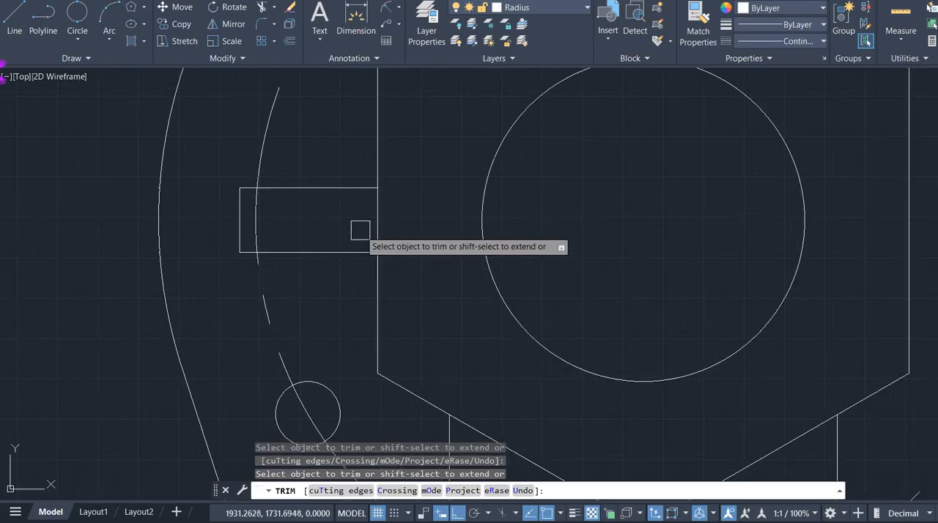
scroll(569, 370, down, 4)
middle_drag(633, 363, 430, 257)
scroll(451, 274, down, 3)
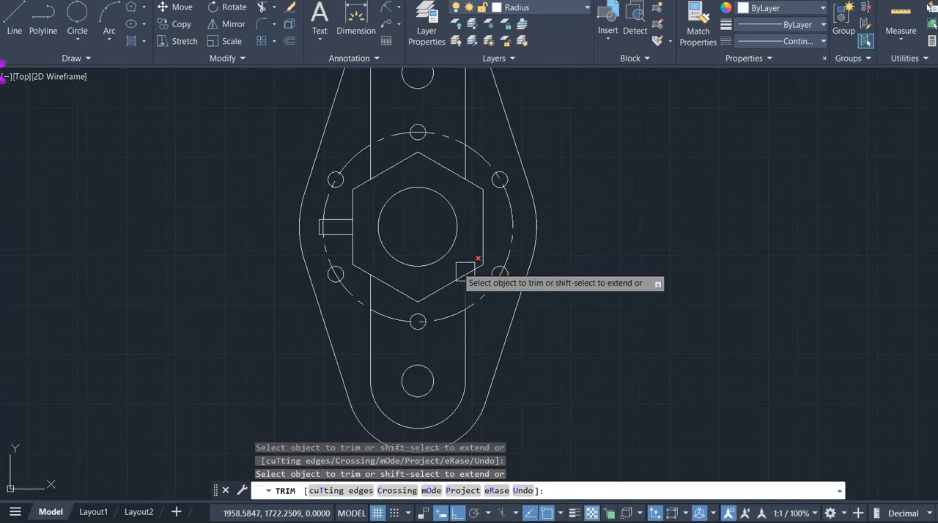
scroll(671, 314, down, 2)
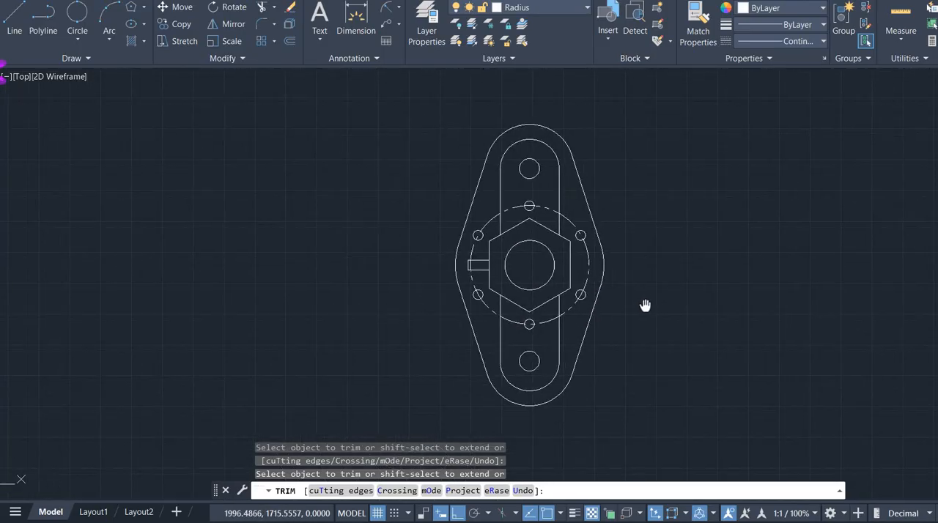
key(Escape)
- Compare the trimmed plate outline with the dimensioned reference image
key(alt+Tab)
scroll(528, 247, down, 3)
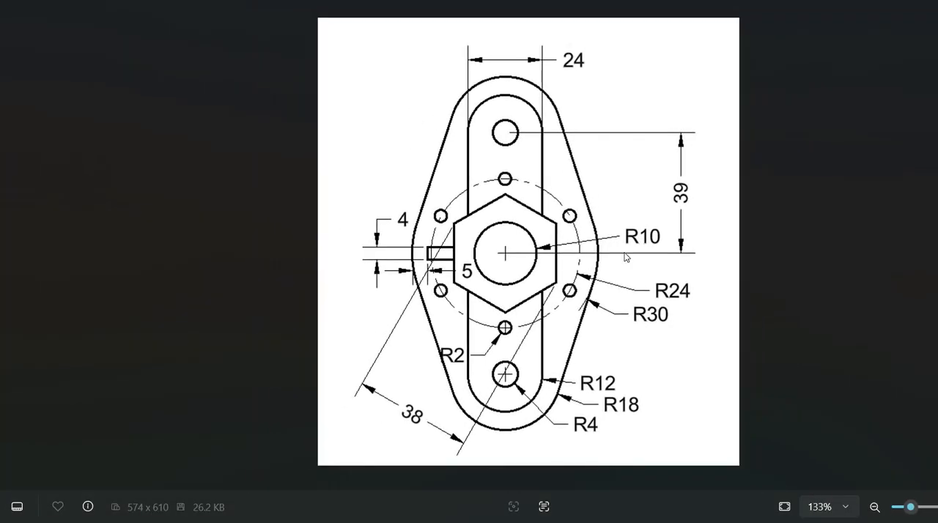
key(alt+Tab)
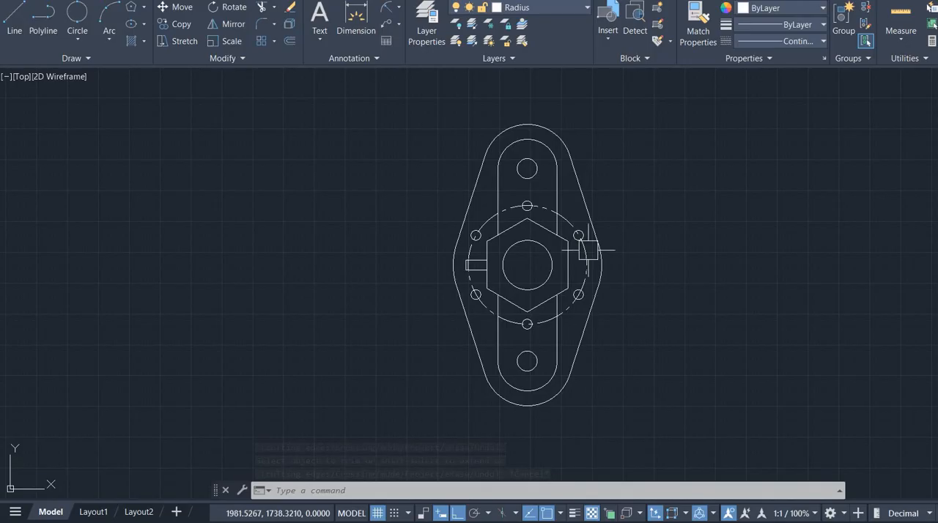
scroll(543, 264, up, 2)
scroll(542, 264, down, 2)
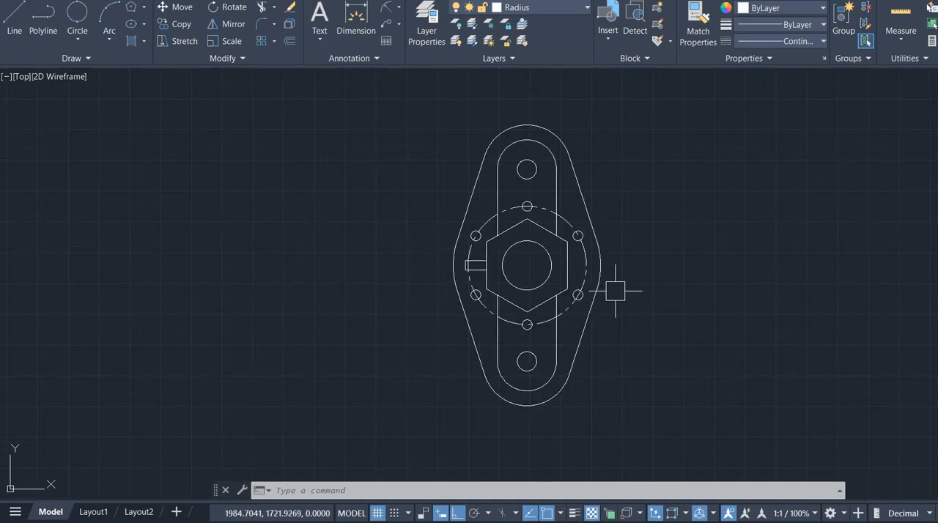
key(alt+Tab)
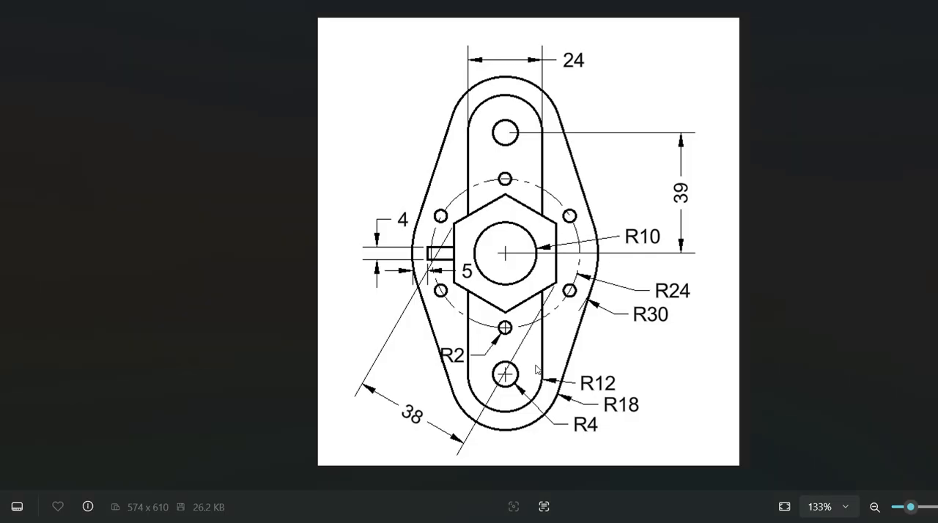
key(alt+Tab)
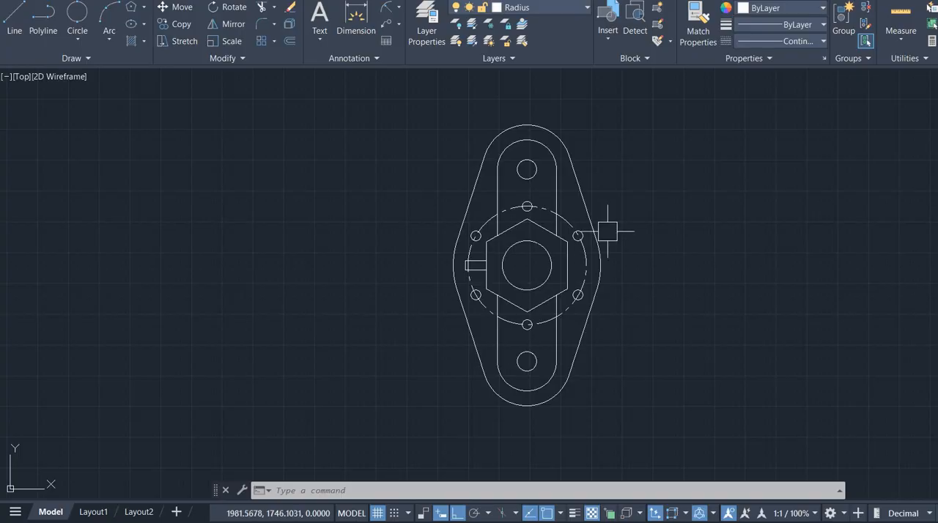
- Add a horizontal linear dimension across the upper slot's two straight sides, placed above the plate
middle_drag(608, 232, 566, 234)
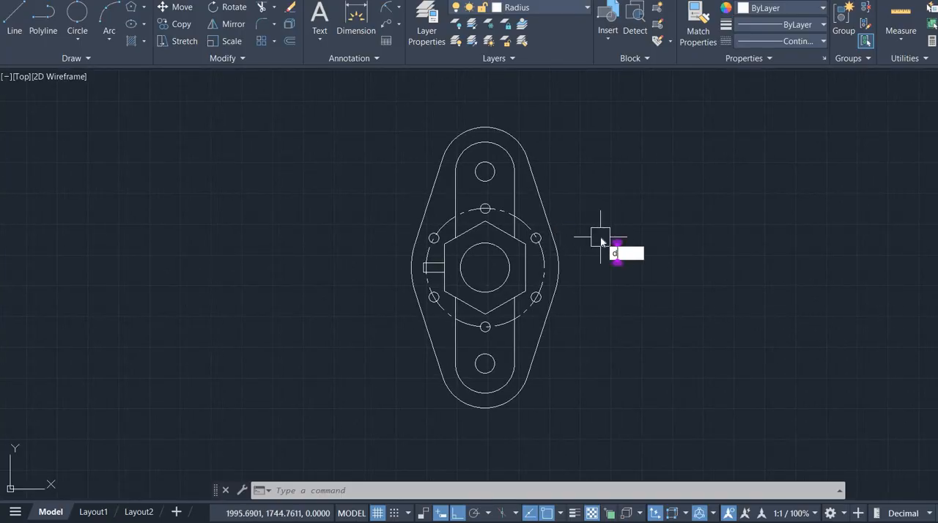
key(Return)
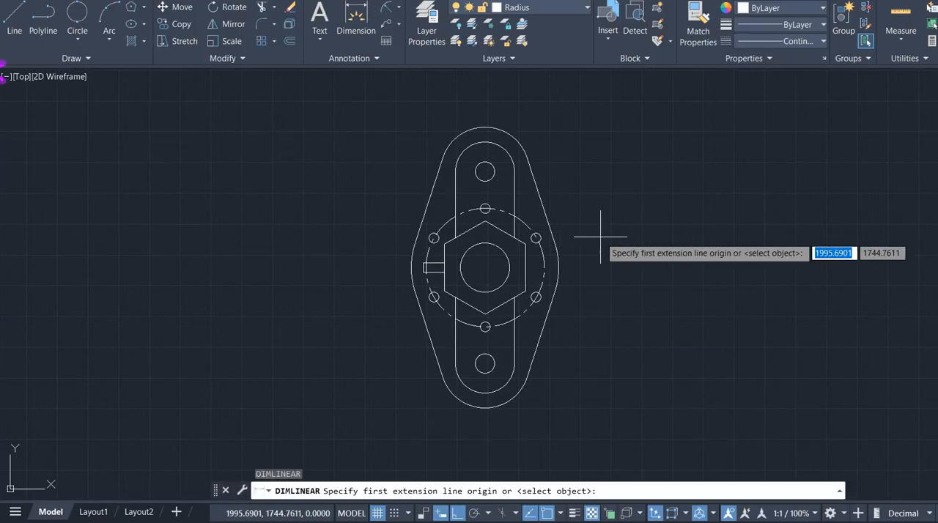
scroll(461, 189, up, 4)
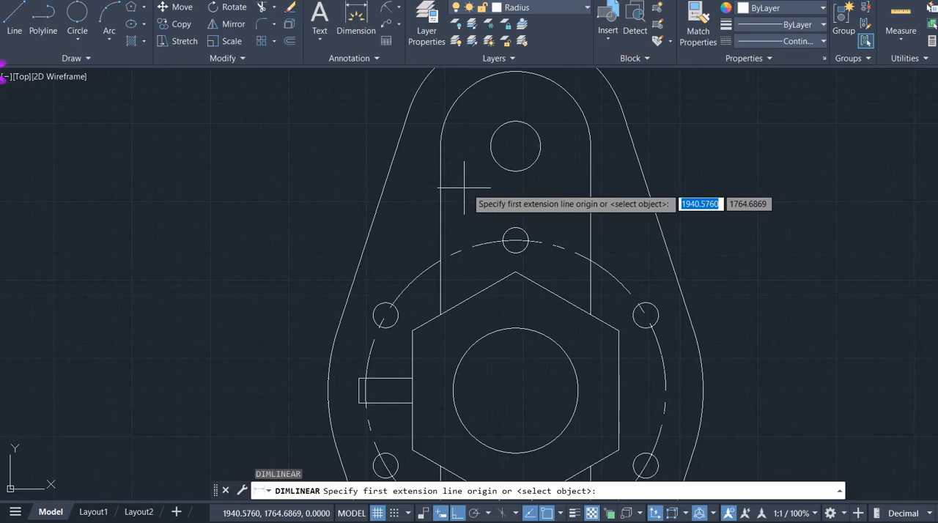
click(440, 147)
click(591, 146)
scroll(590, 147, up, 3)
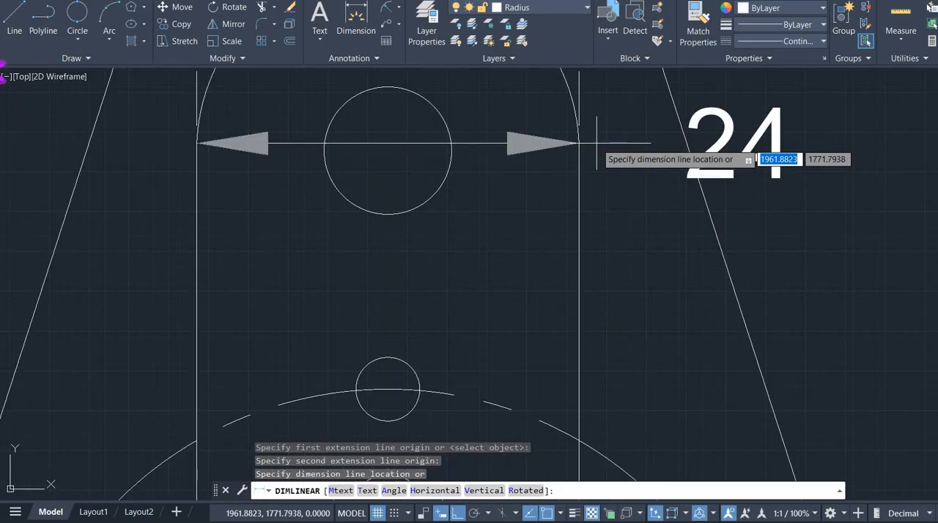
scroll(572, 142, down, 6)
scroll(586, 168, up, 1)
click(580, 132)
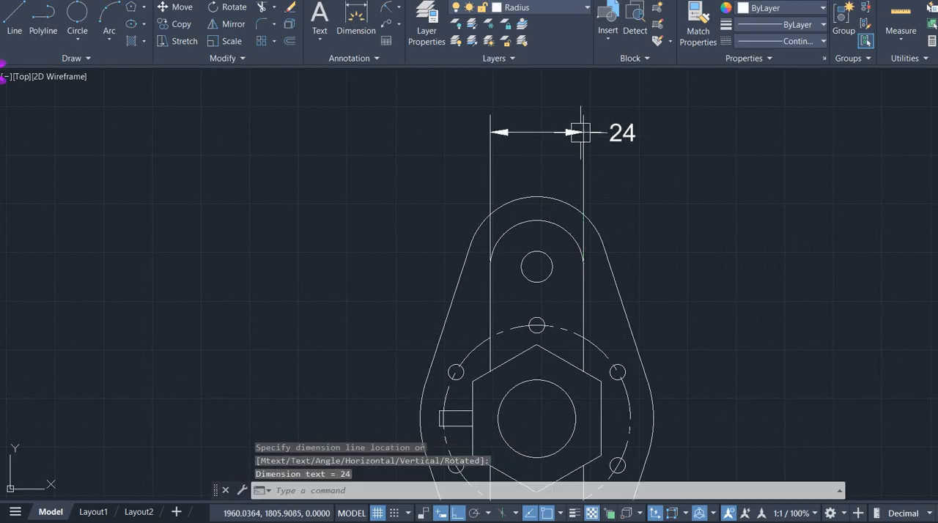
- Start another linear dimension with the Center object snap turned on and the Quadrant and Tangent snaps turned off
key(Return)
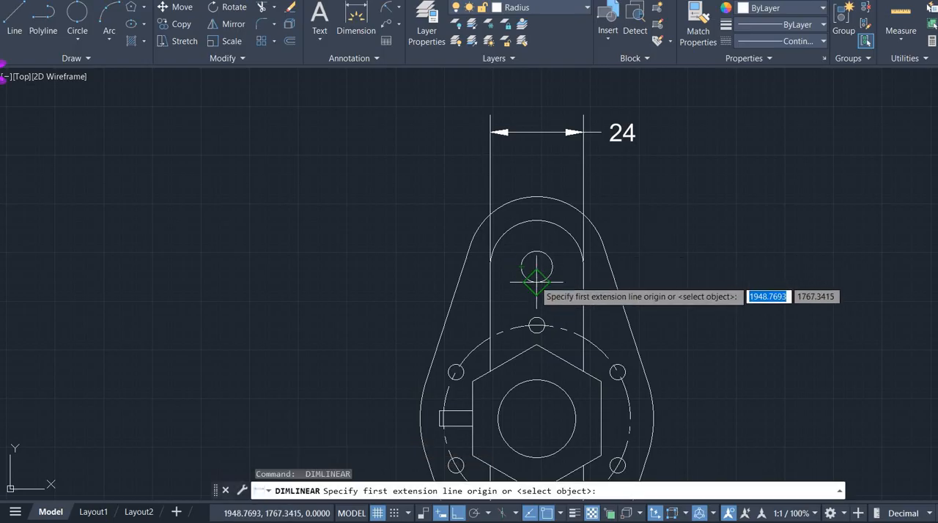
right_click(548, 517)
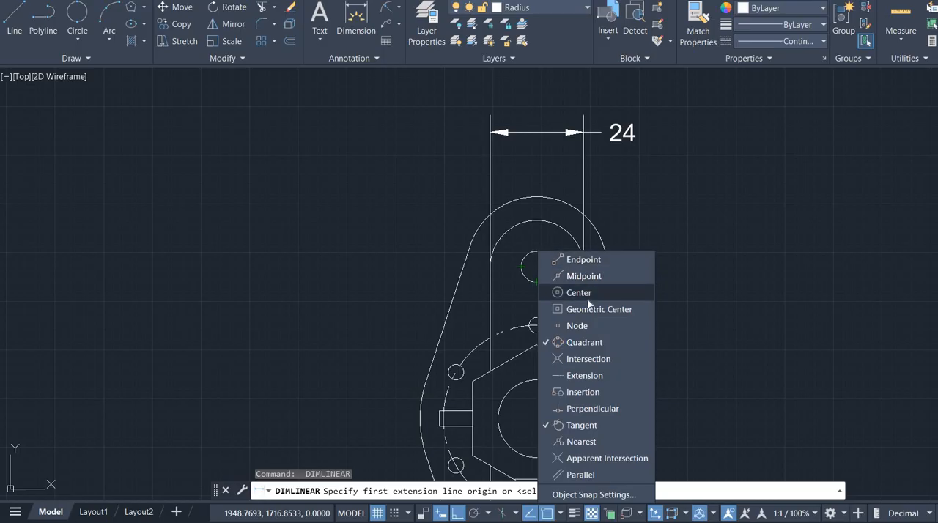
click(587, 358)
click(587, 341)
click(587, 360)
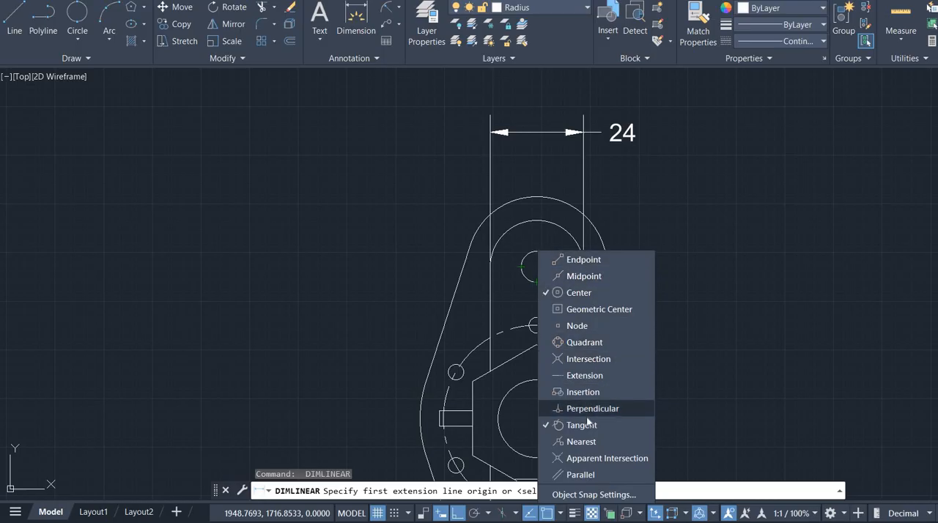
click(586, 425)
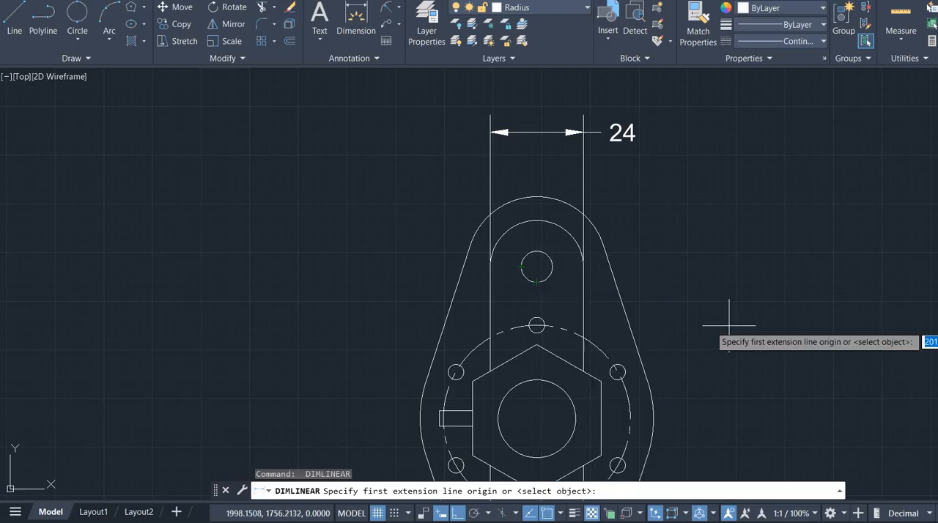
- Dimension the vertical distance from the upper hole's center to the central circle's center, placing it to the right of the plate
click(535, 269)
click(536, 418)
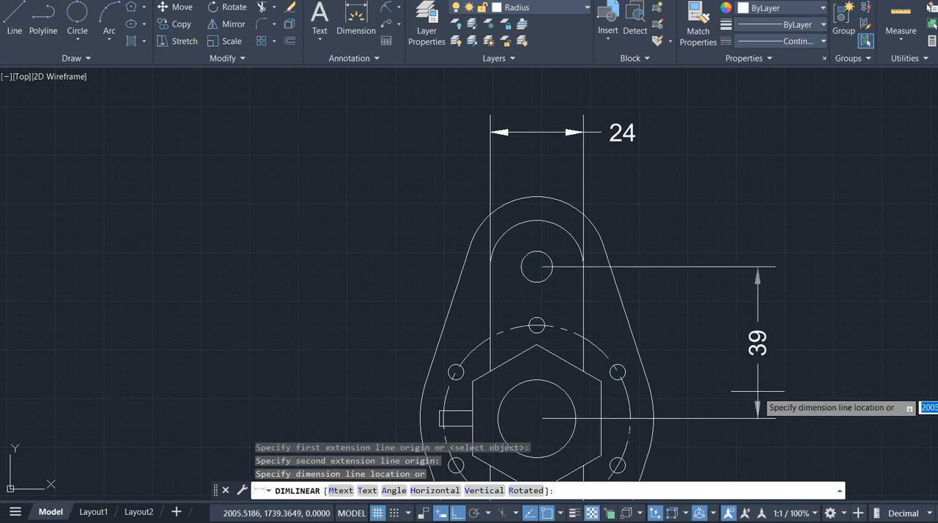
click(758, 399)
- Turn on the Endpoint object snap and dimension the small key's height, placing the linear dimension left of the plate
mouse_move(677, 379)
middle_down()
mouse_move(591, 217)
mouse_move(538, 152)
middle_up()
scroll(554, 222, down, 2)
mouse_move(557, 236)
middle_down()
mouse_move(577, 269)
mouse_move(691, 309)
middle_up()
scroll(602, 299, up, 4)
scroll(415, 238, up, 4)
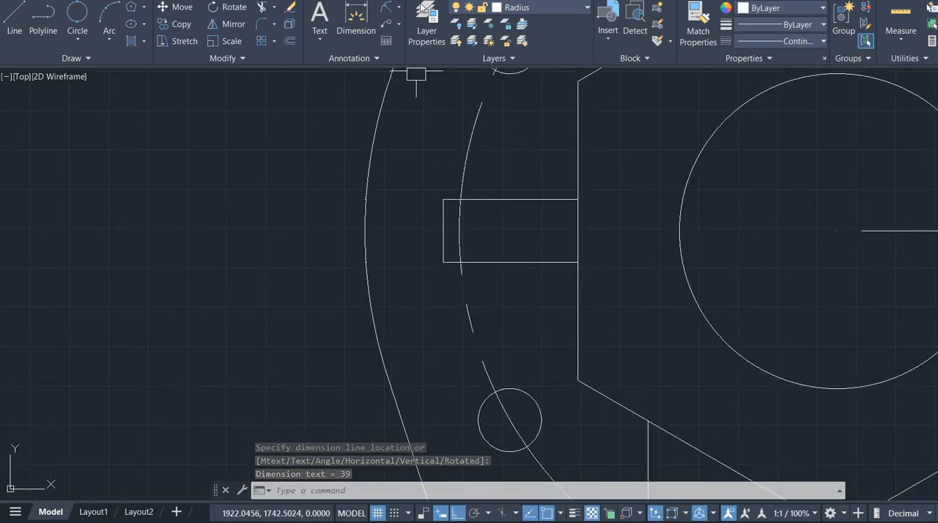
click(401, 7)
click(412, 29)
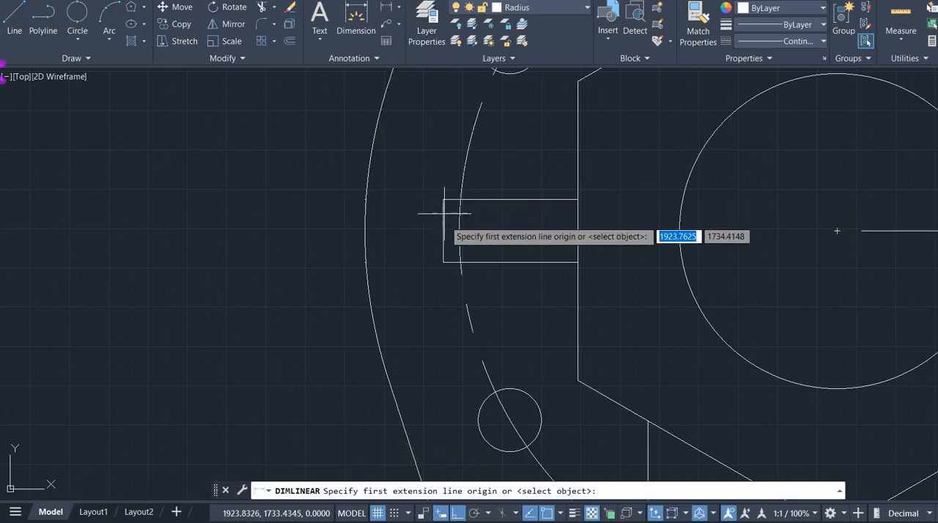
click(558, 514)
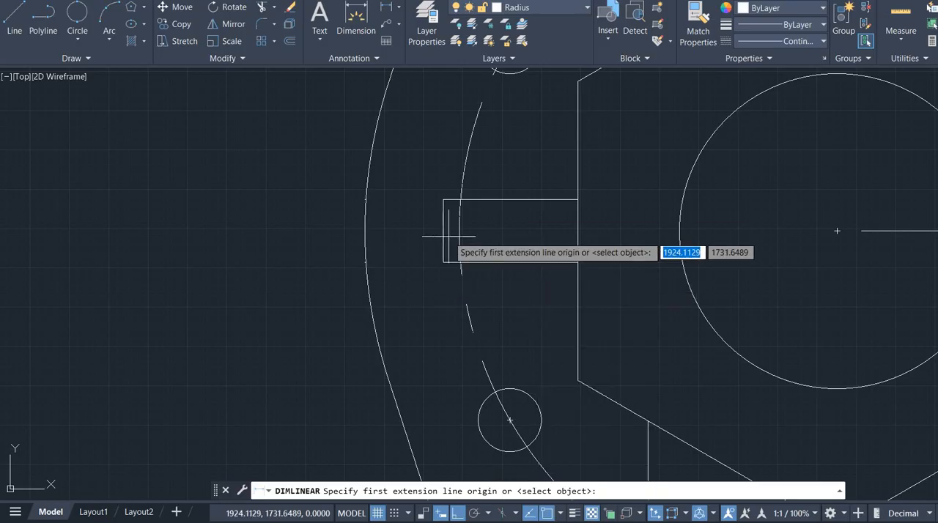
click(443, 262)
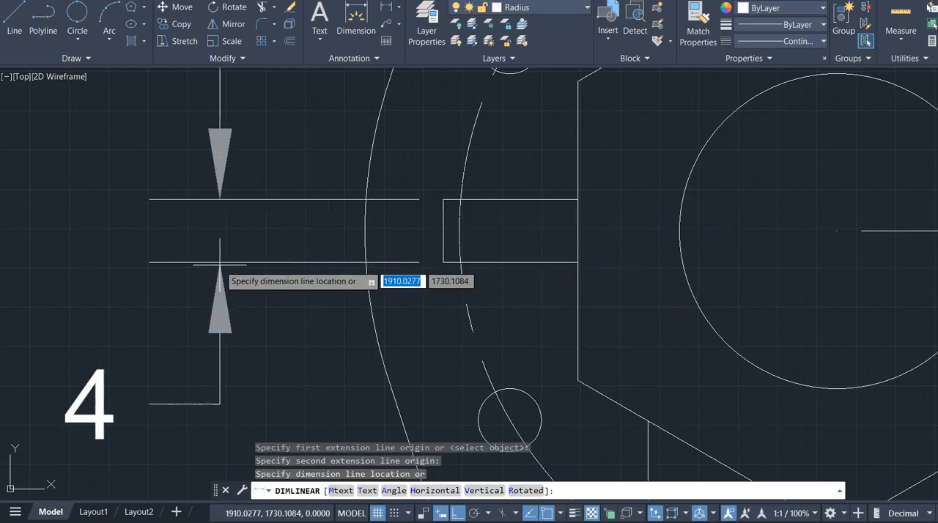
click(220, 264)
- Dimension the horizontal gap between the plate outline's left edge and the key's outer end, placing it just below the key
key(Return)
click(365, 262)
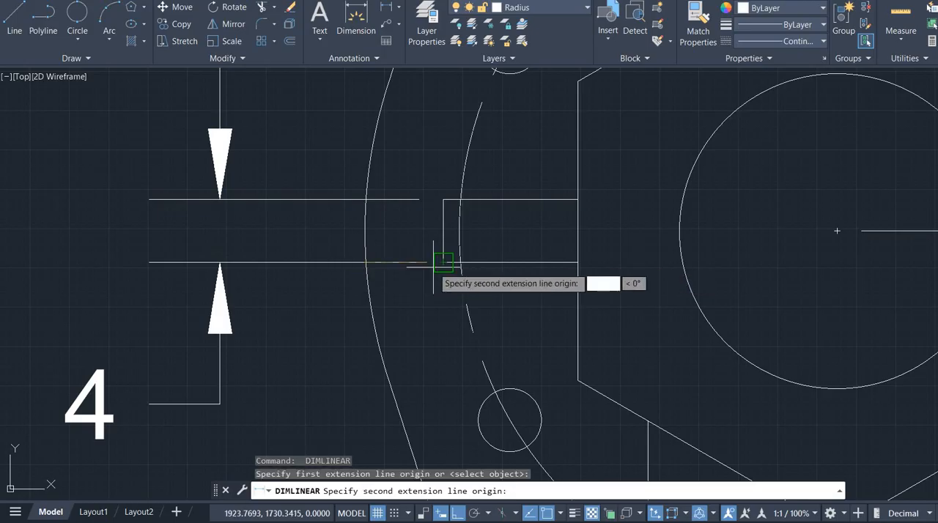
click(443, 261)
click(443, 330)
- Add an aligned dimension from the hexagon's upper-left corner to the central circle's center, placed beyond the plate's lower-left side
scroll(531, 321, down, 5)
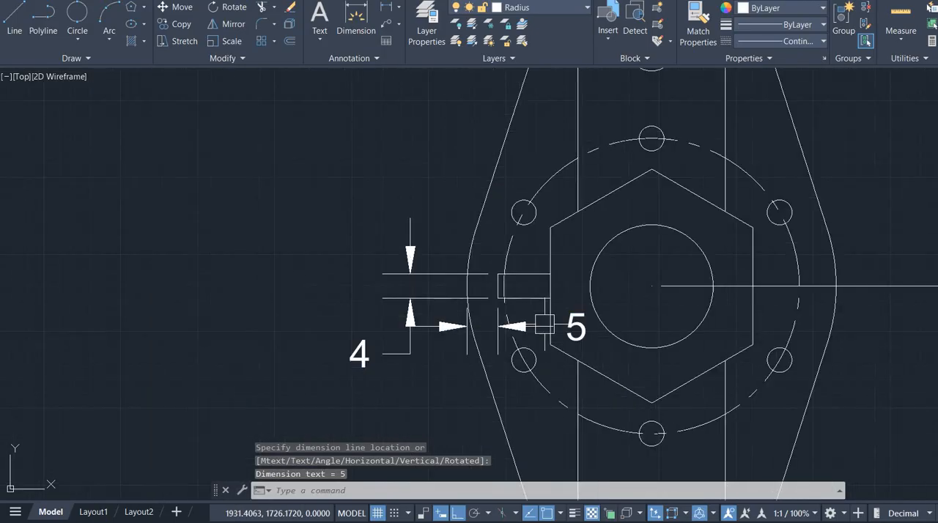
middle_drag(513, 326, 277, 326)
scroll(370, 301, down, 2)
middle_drag(474, 305, 486, 335)
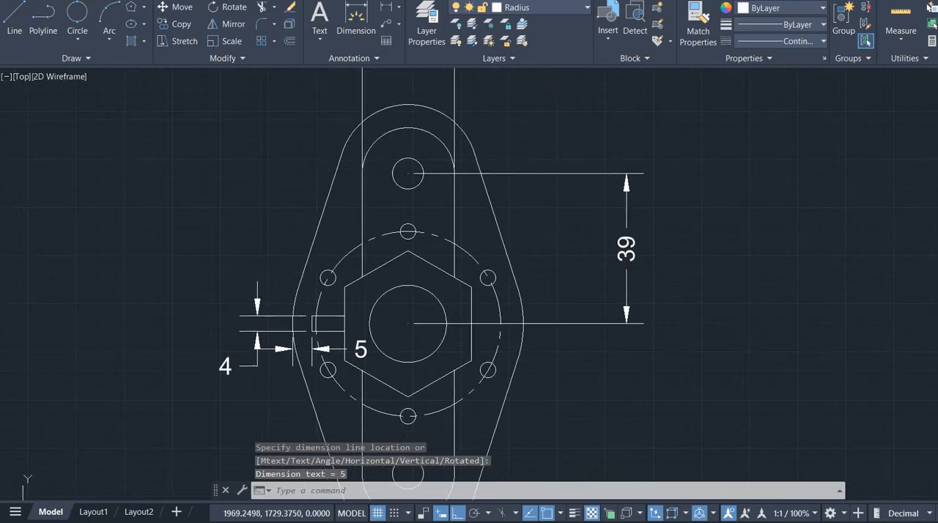
scroll(387, 312, up, 2)
click(398, 6)
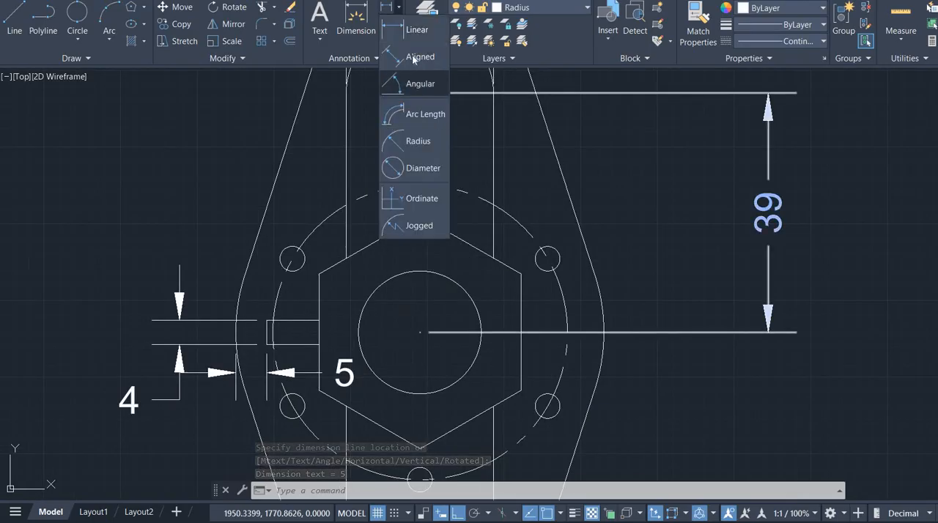
click(414, 57)
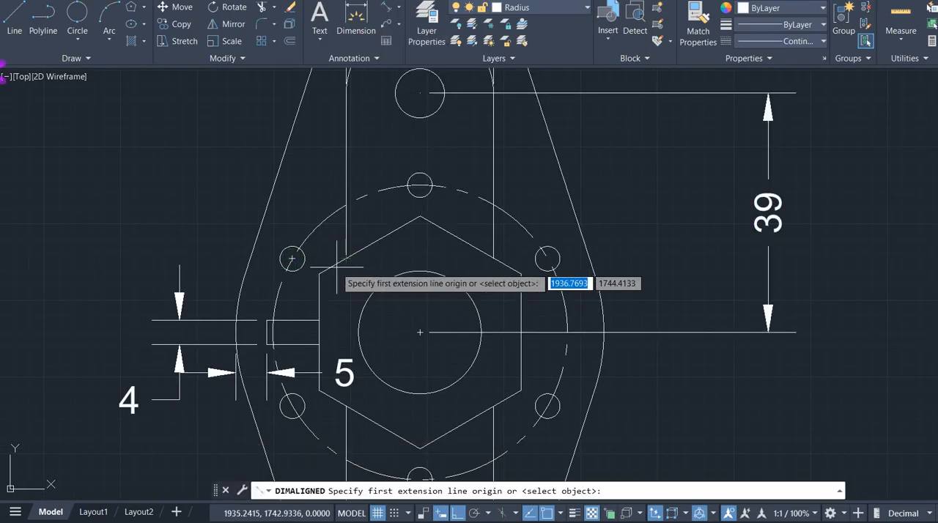
click(319, 274)
click(420, 333)
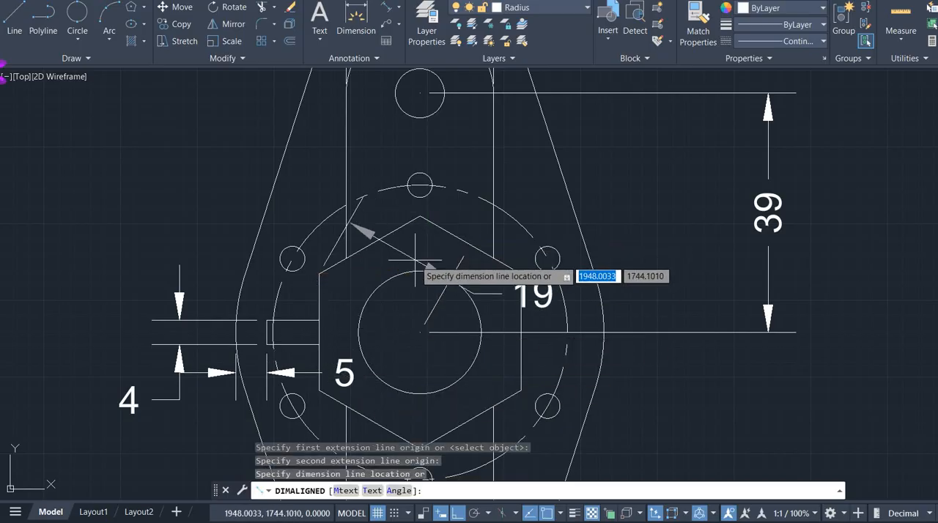
scroll(414, 262, down, 2)
middle_drag(413, 262, 470, 121)
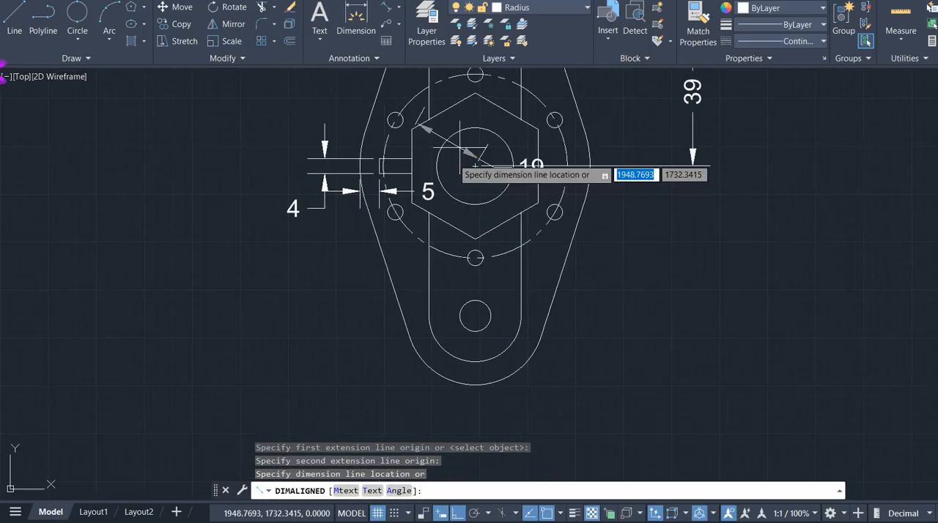
click(352, 324)
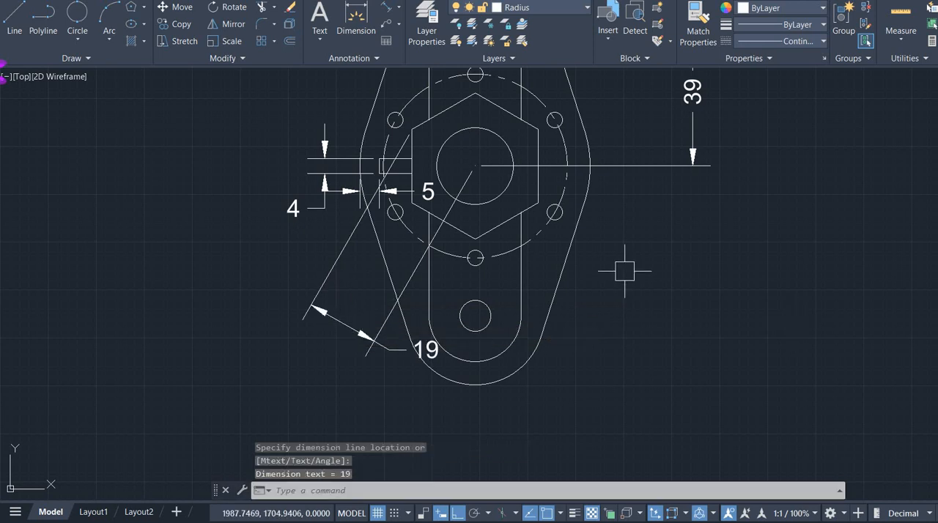
- Add a radius dimension to the plate outline's right side arc, placing its text just outside the plate
mouse_move(624, 271)
middle_down()
mouse_move(653, 290)
mouse_move(545, 373)
mouse_move(527, 371)
middle_up()
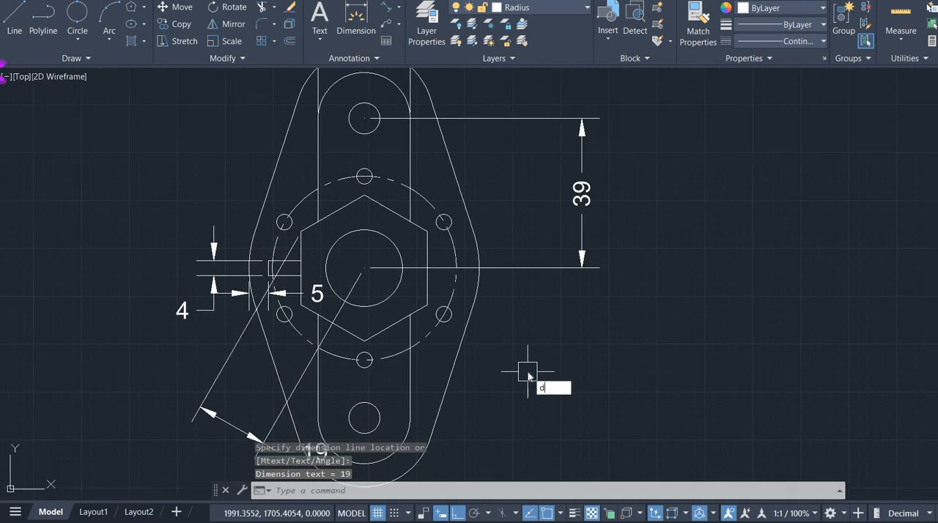
text(imra)
key(Return)
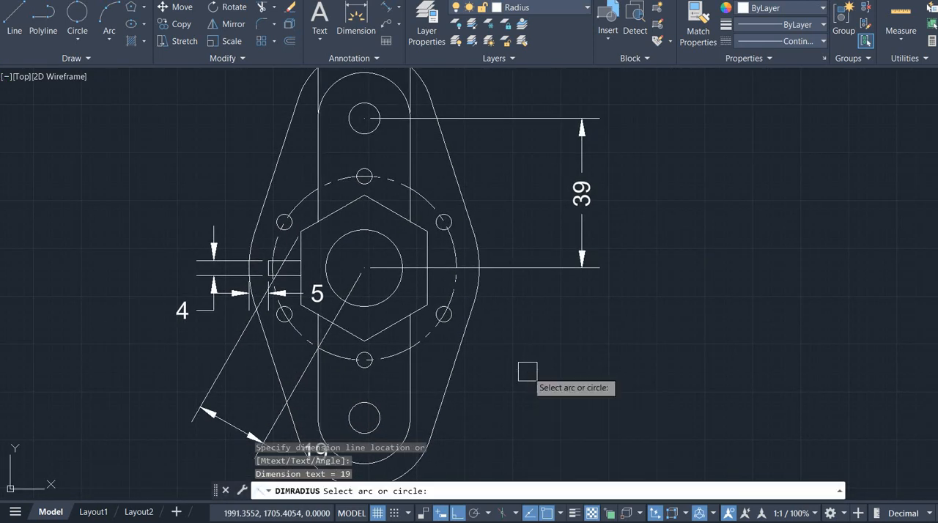
scroll(500, 292, up, 4)
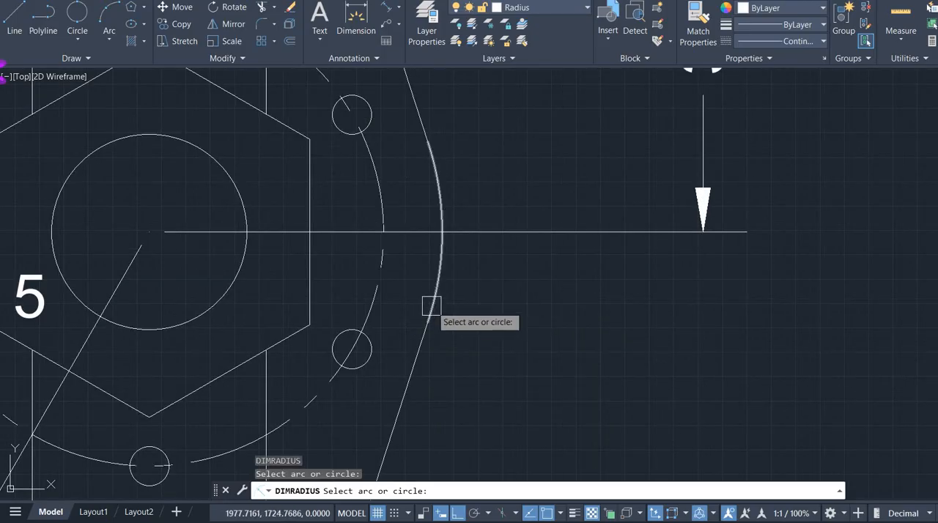
click(432, 301)
click(520, 318)
- Add radius dimensions to the dashed bolt circle and the lowest small bolt hole, placing both texts to the lower right of their arrows
key(Return)
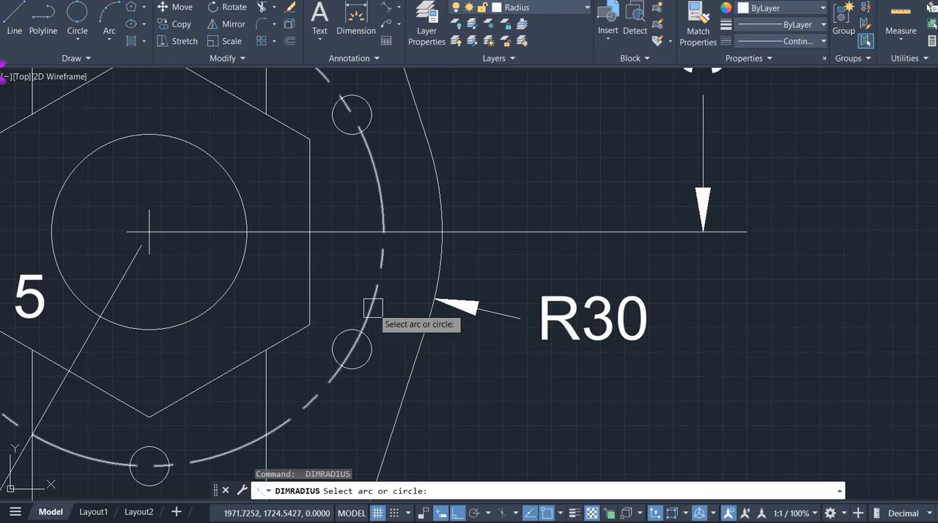
click(373, 311)
click(490, 396)
middle_drag(332, 403, 345, 287)
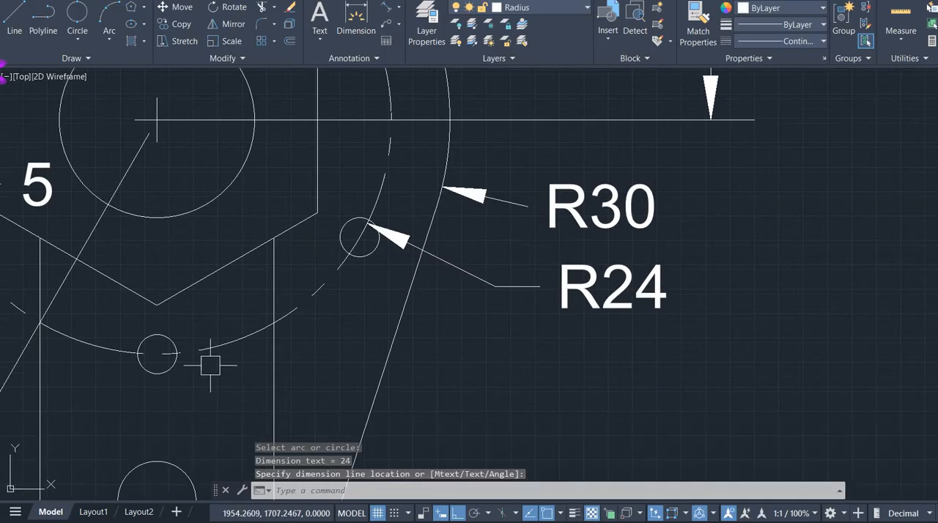
key(Return)
click(170, 377)
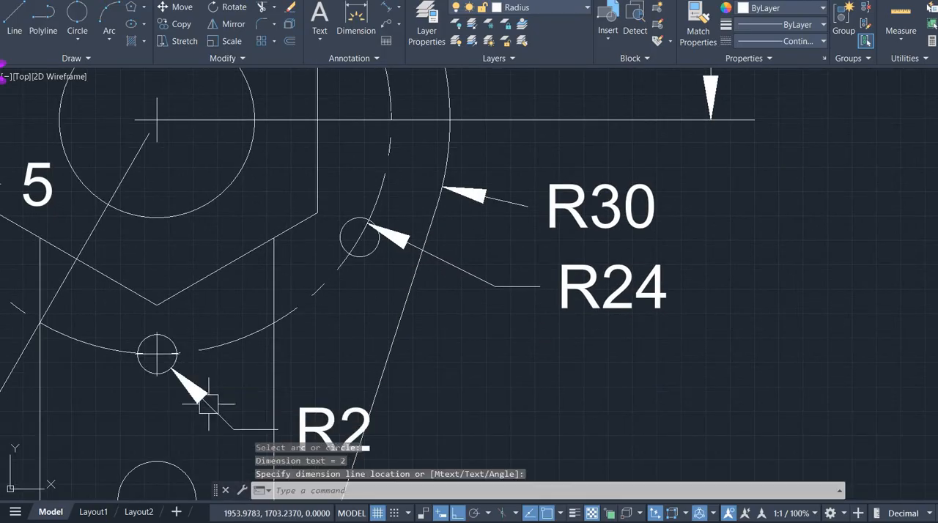
middle_drag(454, 409, 472, 235)
click(231, 341)
- Add radius dimensions to the lower hole and the inner slot's bottom arc, placing both texts right of the plate
key(Return)
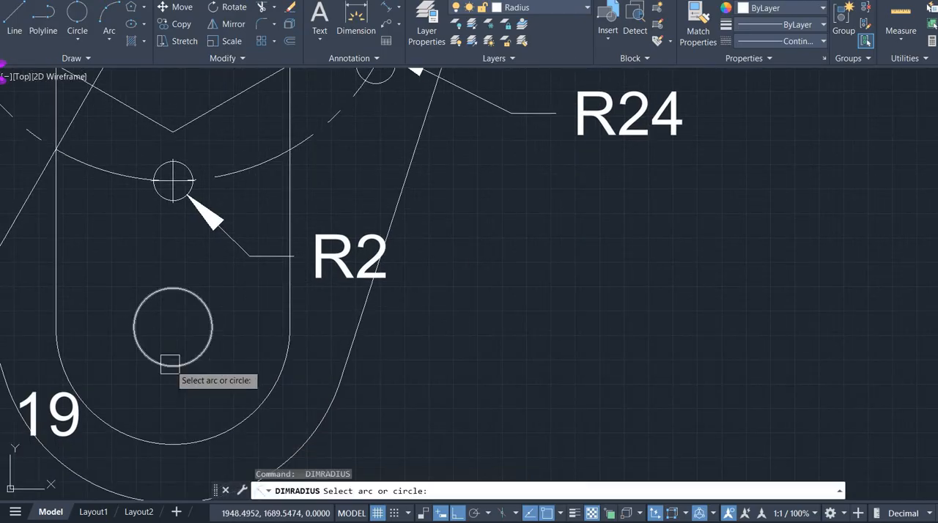
click(168, 365)
click(496, 415)
key(Return)
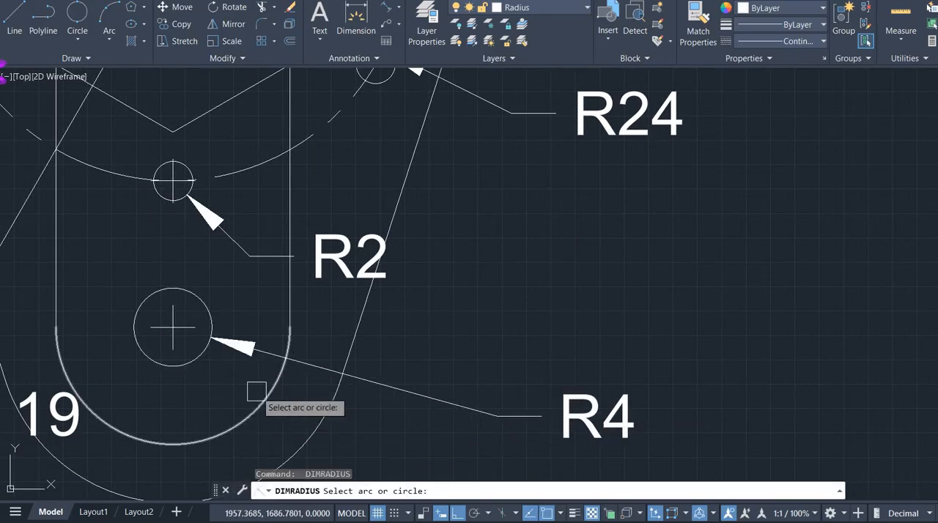
click(280, 402)
click(429, 430)
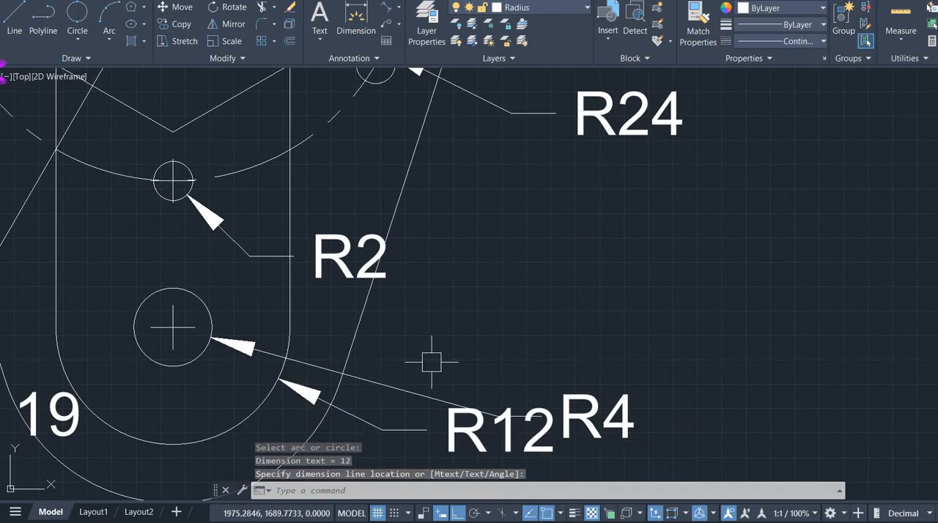
- Add a radius dimension to the plate outline's bottom arc, placing it outside the plate toward the lower right
middle_drag(429, 360, 475, 217)
scroll(324, 314, up, 4)
key(Return)
click(346, 320)
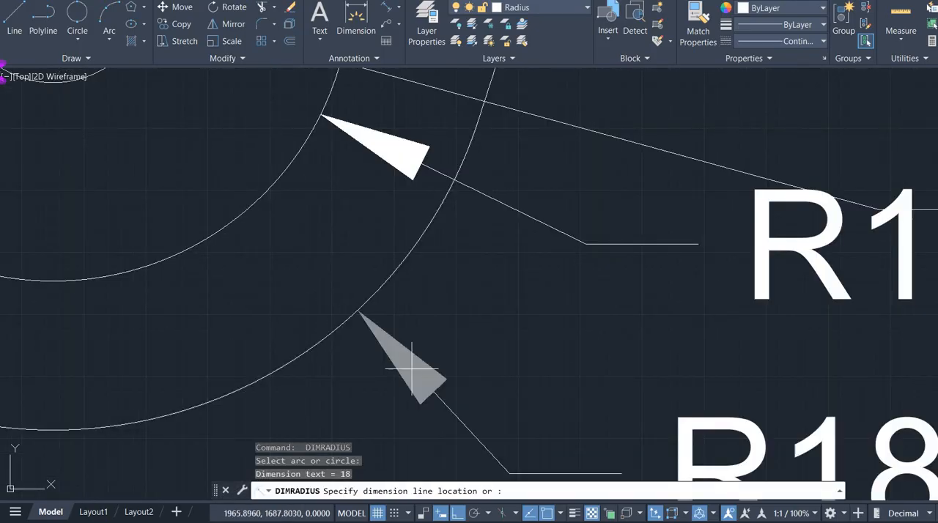
click(432, 357)
- Add a radius dimension to the large central circle, placing its text right of the plate above the horizontal extension line
scroll(444, 370, down, 9)
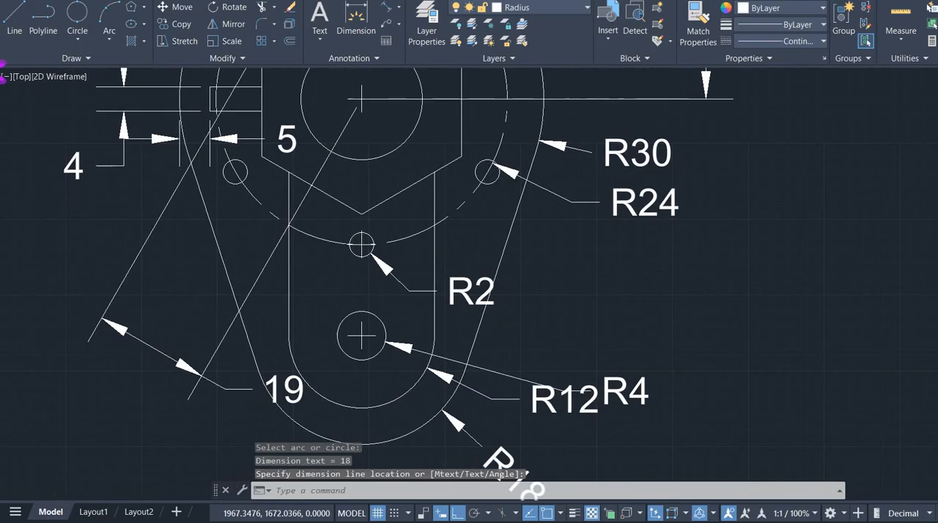
middle_drag(508, 352, 444, 346)
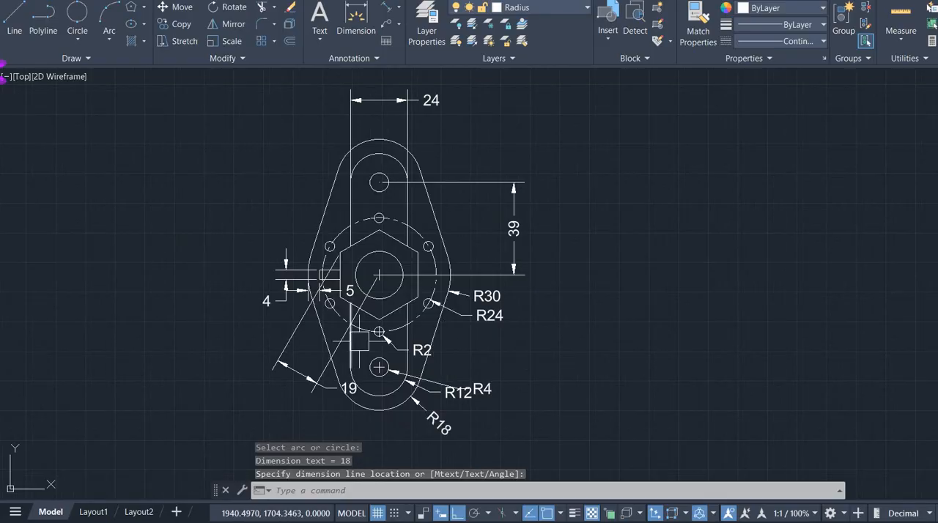
scroll(405, 280, up, 6)
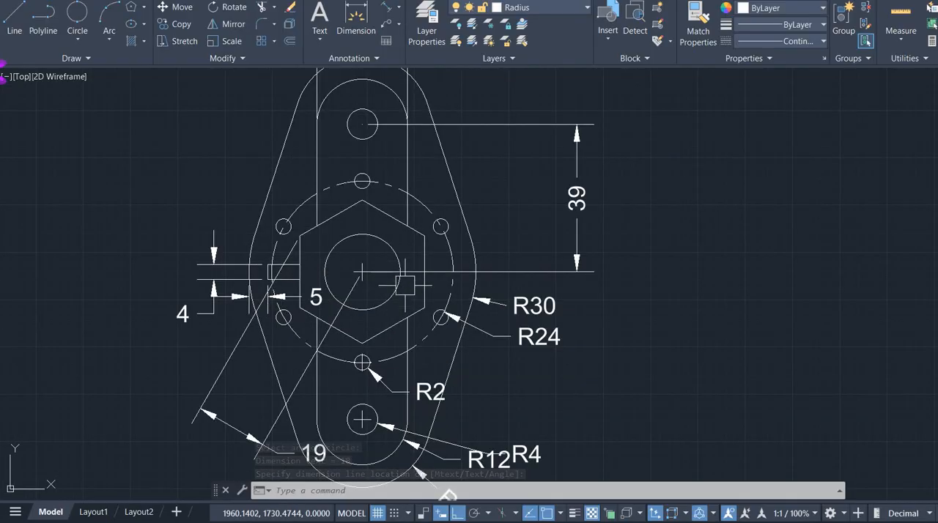
key(Return)
click(387, 261)
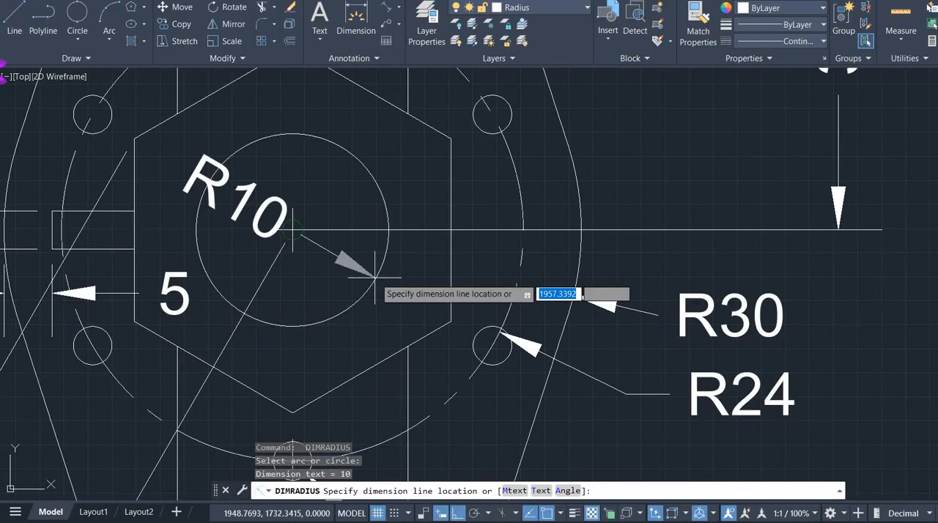
click(635, 151)
scroll(635, 151, down, 5)
mouse_move(779, 319)
middle_down()
mouse_move(620, 317)
mouse_move(633, 287)
mouse_move(597, 318)
middle_up()
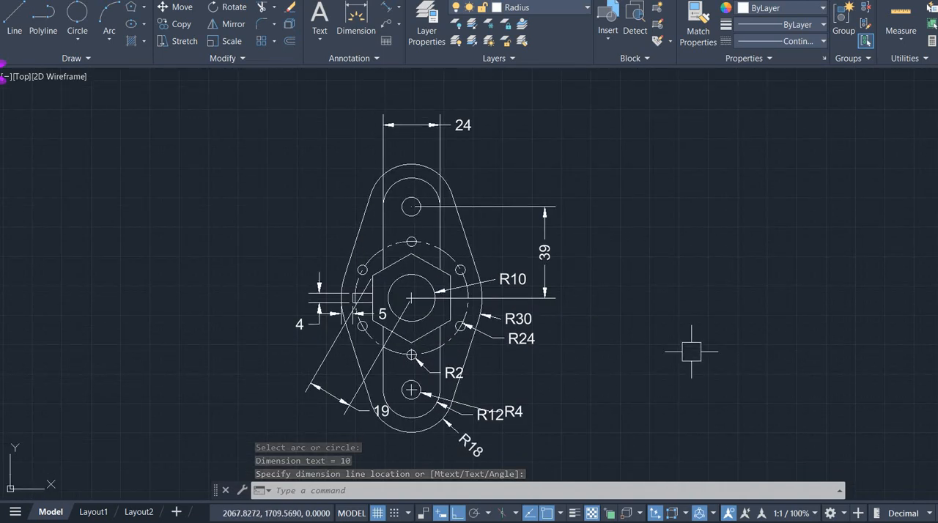